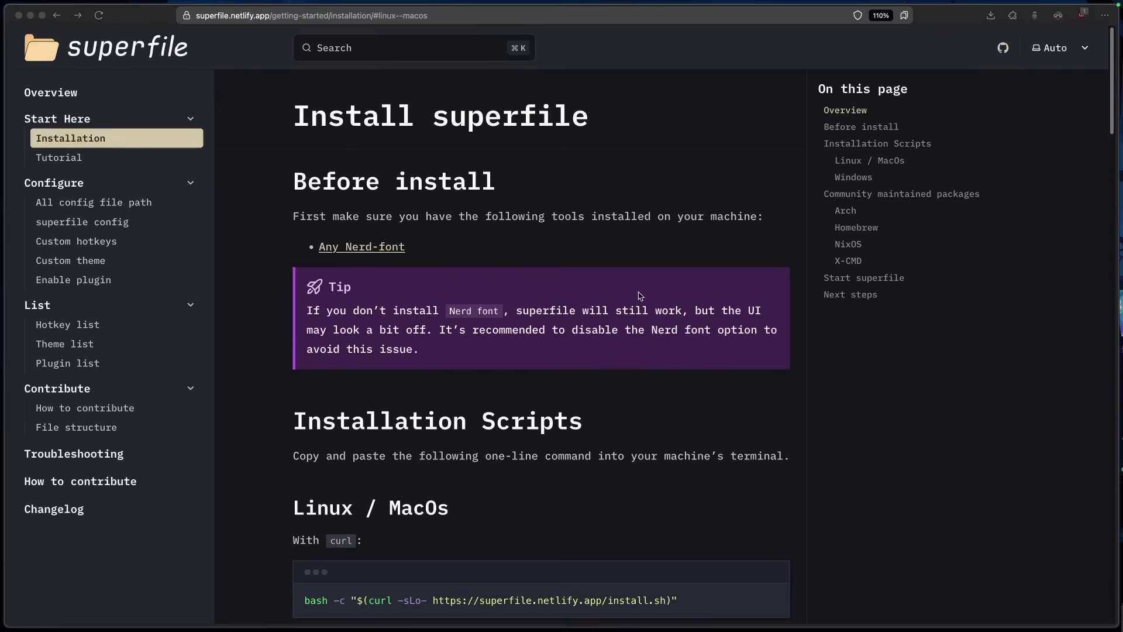
# - Scroll to the installation scripts and select the curl and wget install commands
pyautogui.scroll(-6, 637, 310)
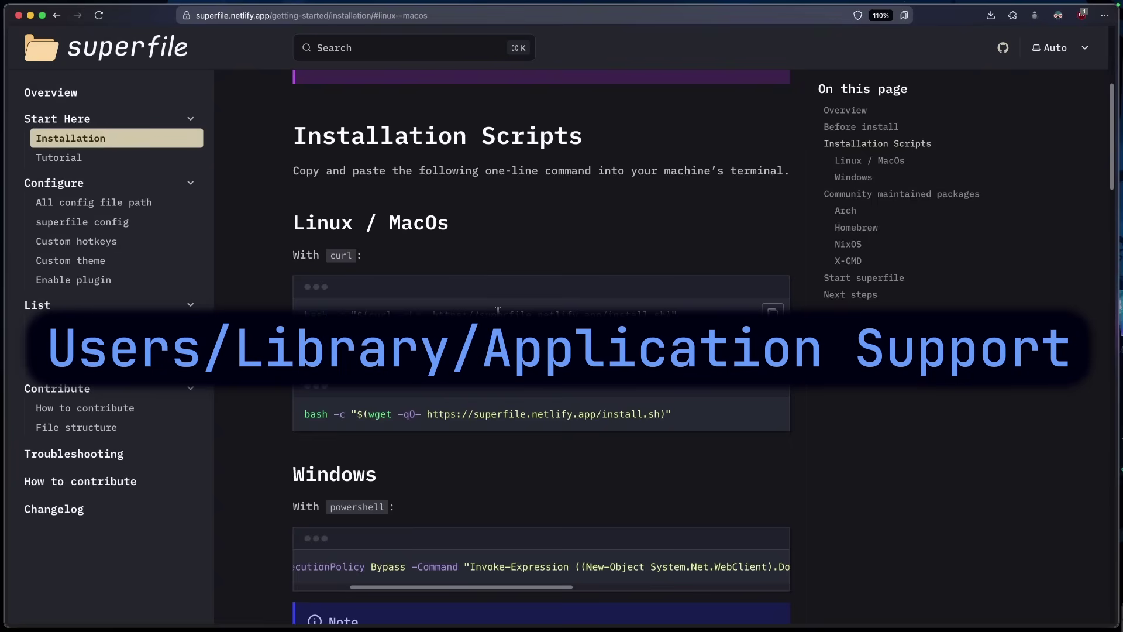
pyautogui.moveTo(690, 316); pyautogui.dragTo(307, 313)
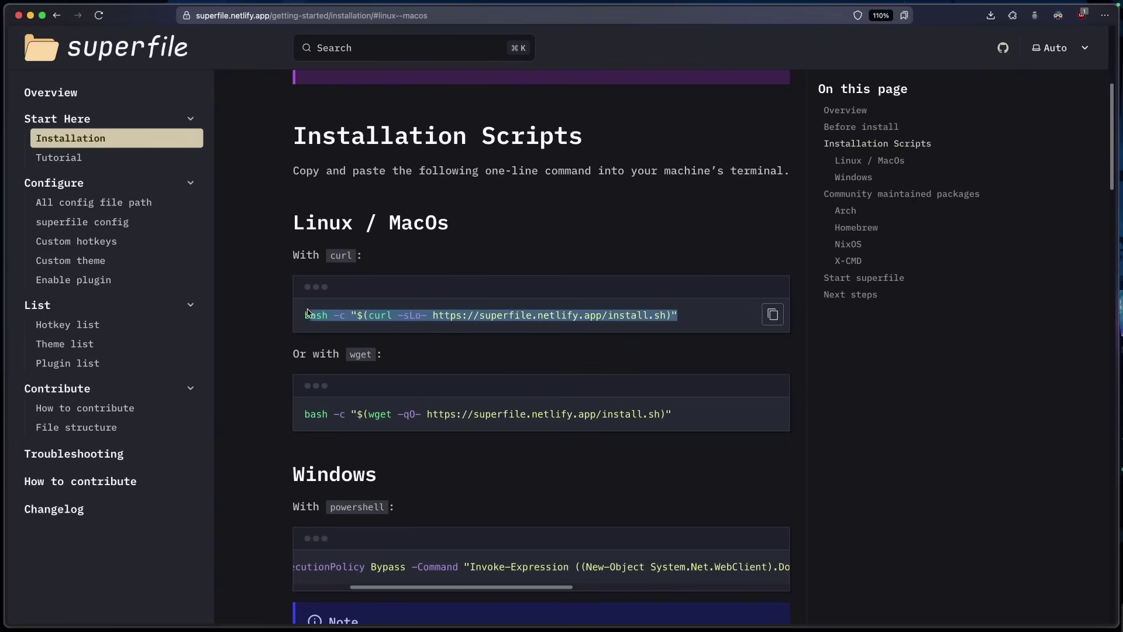
pyautogui.moveTo(679, 414); pyautogui.dragTo(302, 414)
pyautogui.scroll(-1, 545, 362)
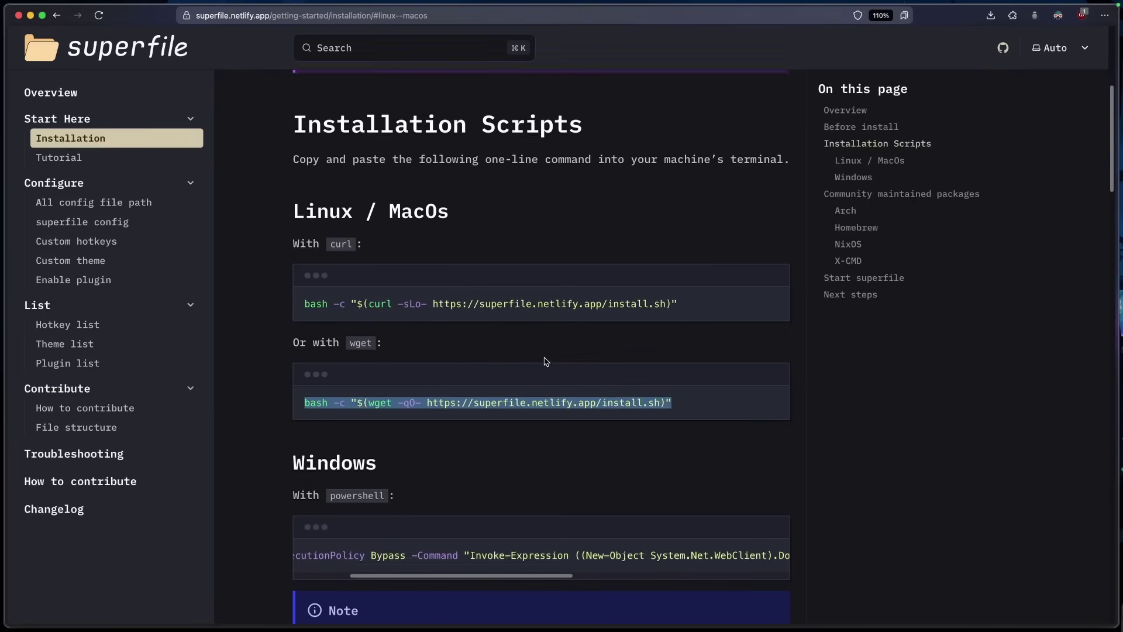
pyautogui.click(550, 351)
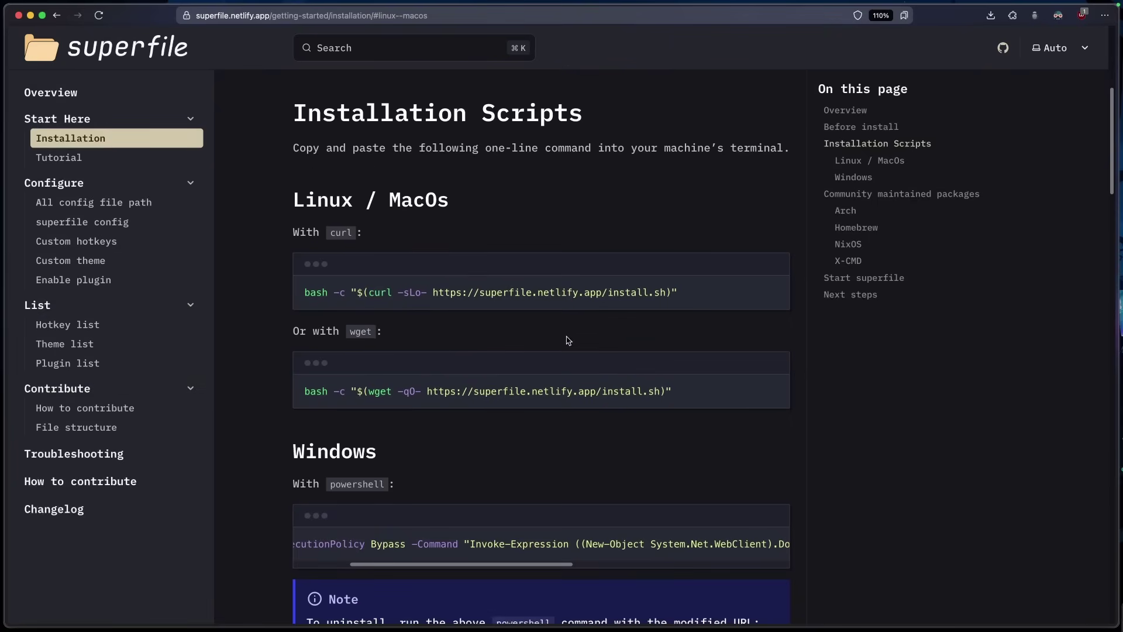
# - Jump to the Homebrew, Arch and NixOS install sections
pyautogui.click(854, 230)
pyautogui.click(848, 214)
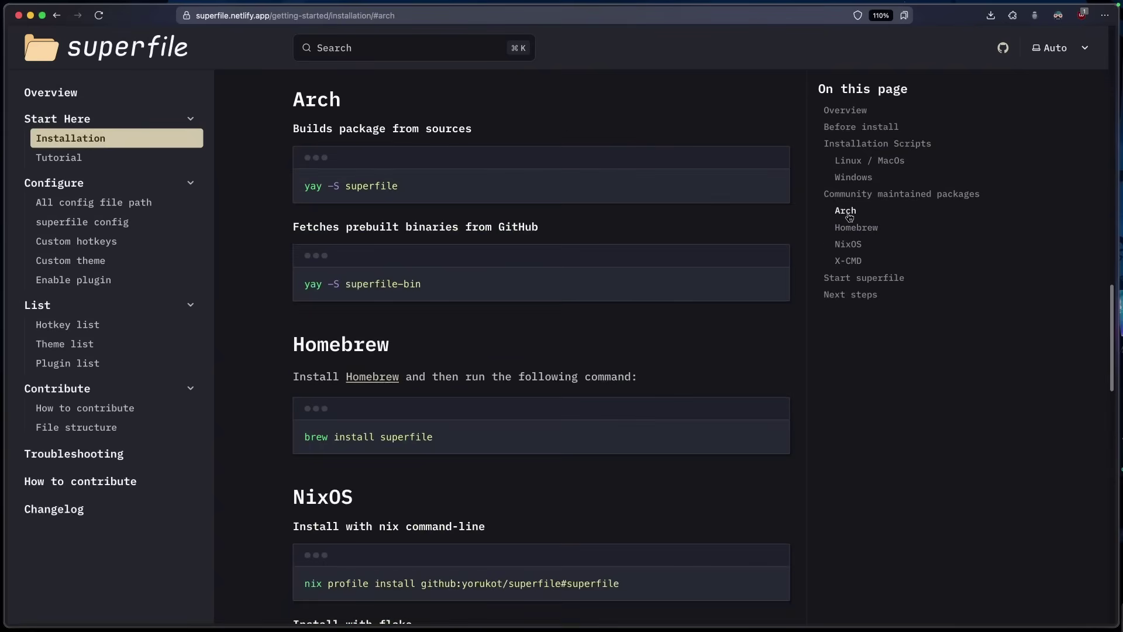
pyautogui.click(848, 245)
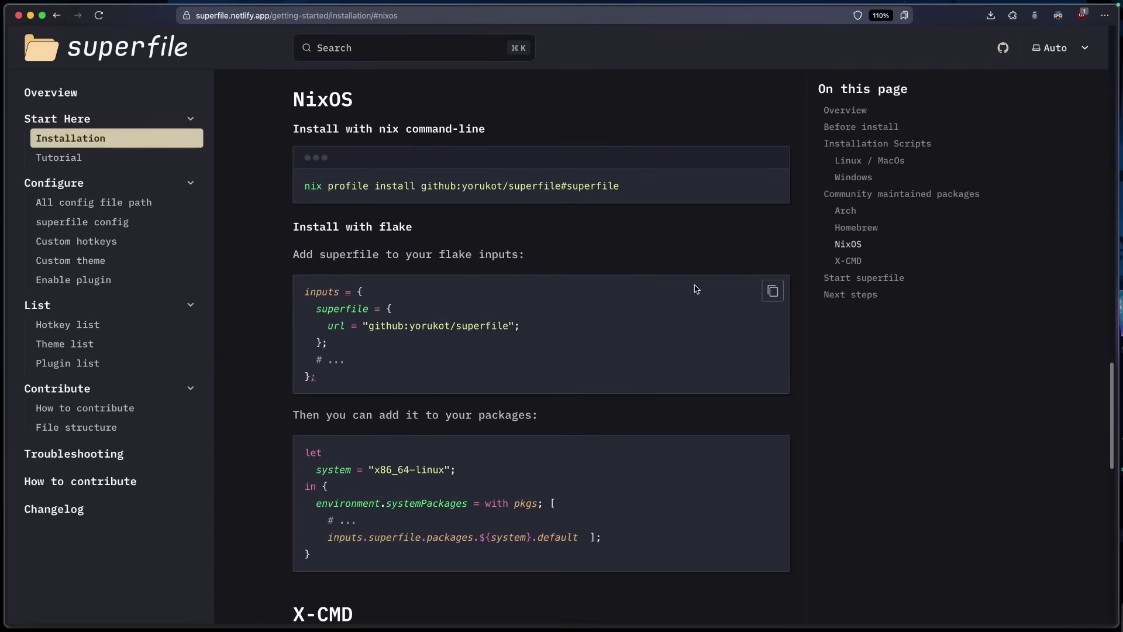
# - Scroll back up and highlight the curl install command again
pyautogui.scroll(15, 696, 289)
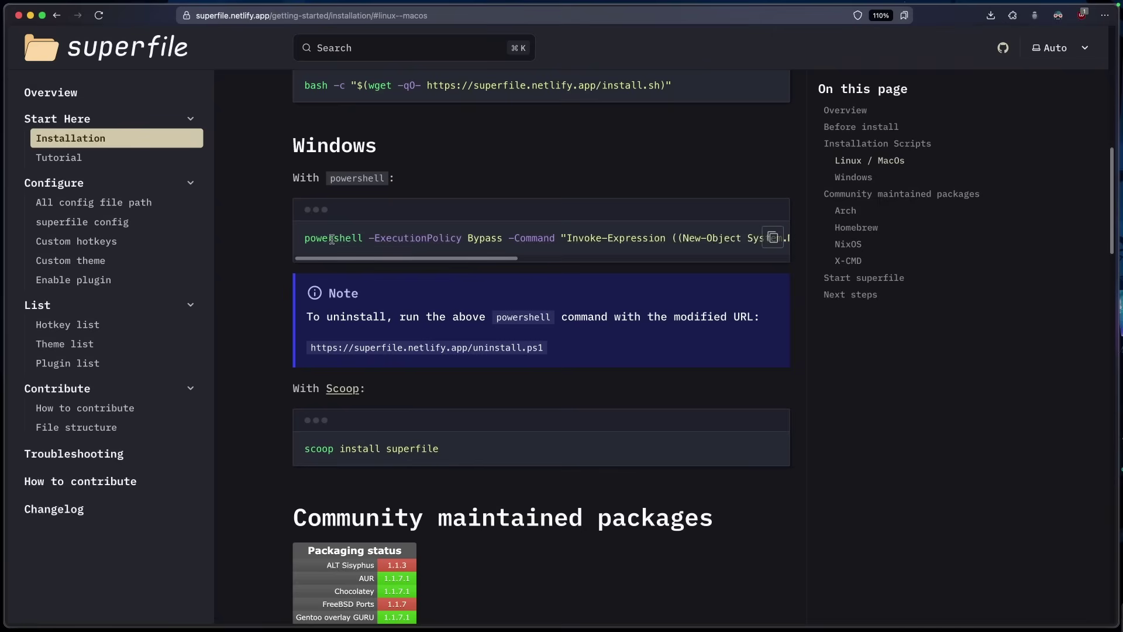
pyautogui.scroll(5, 534, 304)
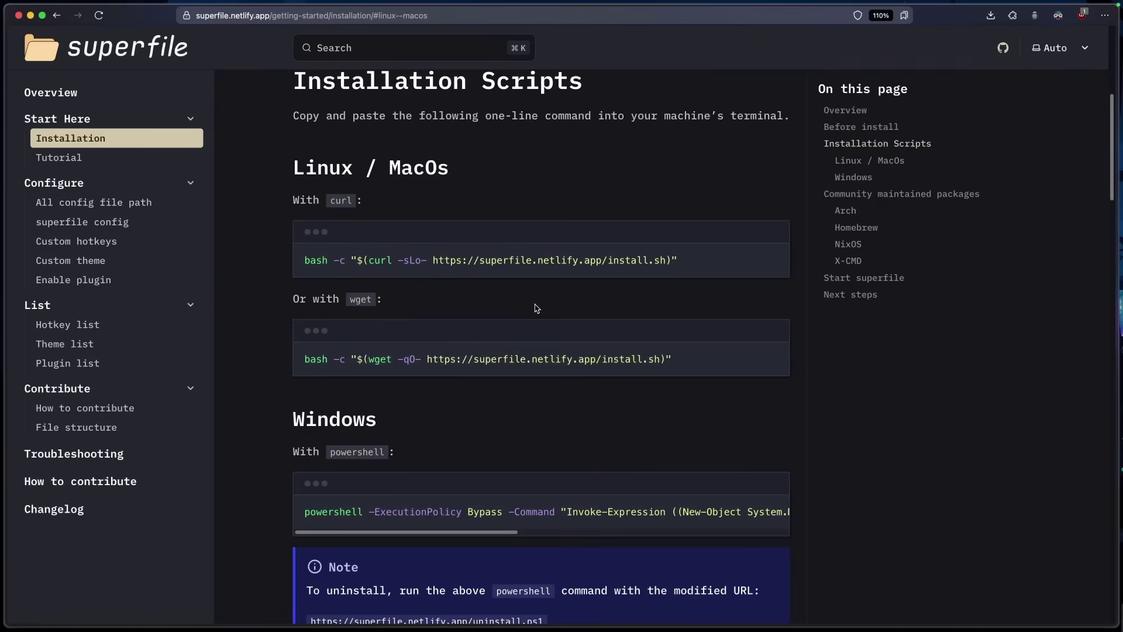
pyautogui.moveTo(679, 261); pyautogui.dragTo(391, 277)
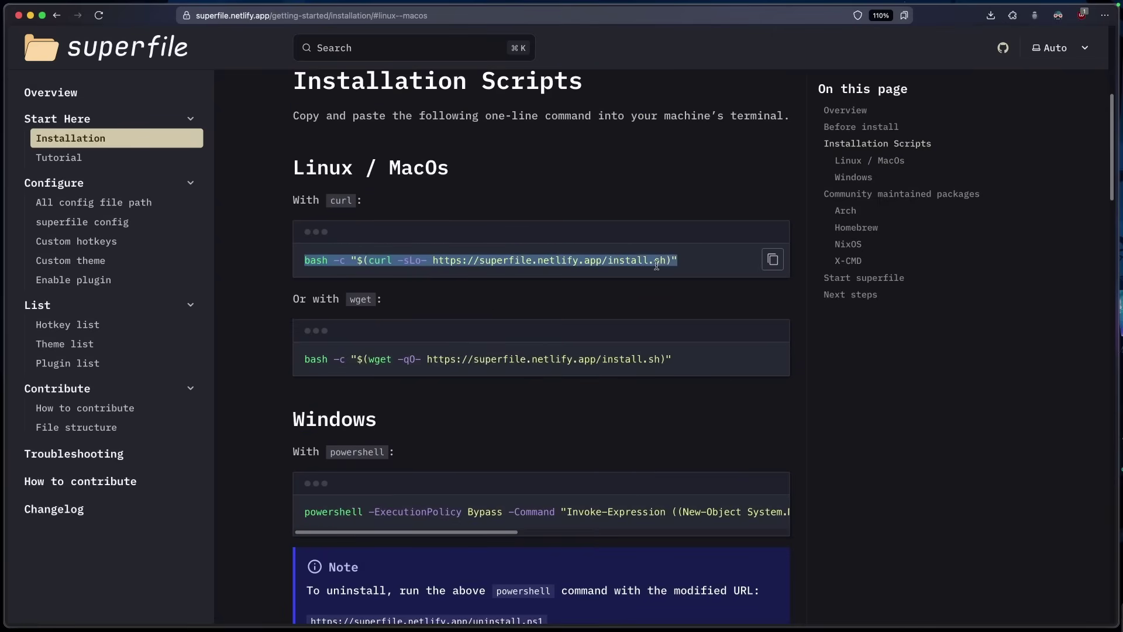
pyautogui.moveTo(685, 262); pyautogui.dragTo(292, 267)
pyautogui.click(445, 282)
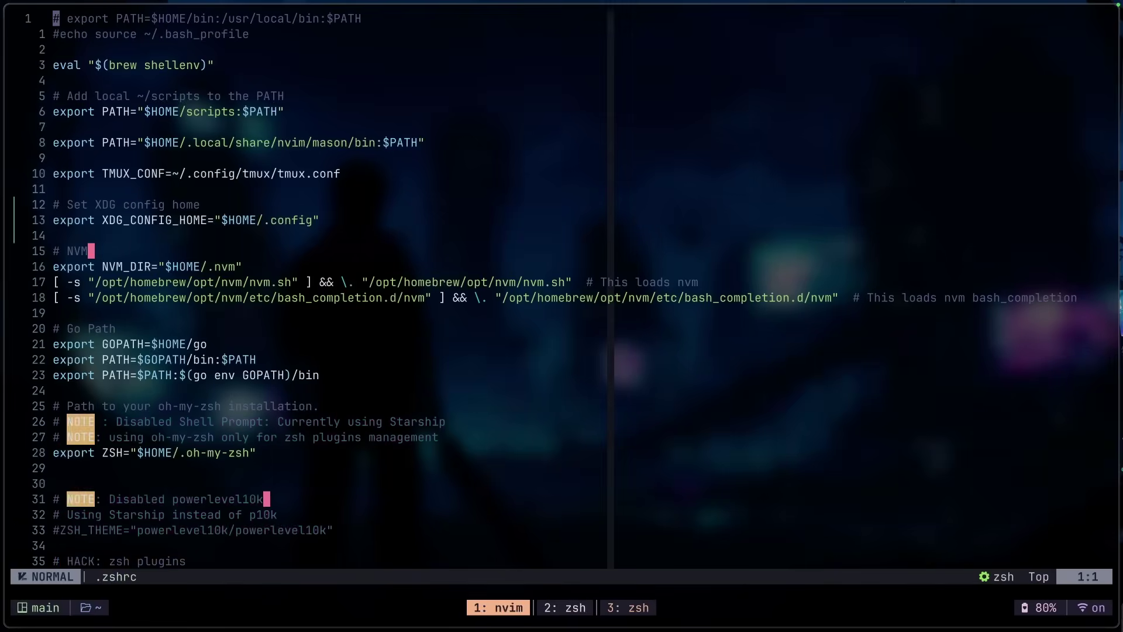
# - Move down in .zshrc to the line exporting XDG_CONFIG_HOME as $HOME/.config
pyautogui.press('j')
pyautogui.press('j')
pyautogui.press('j')
pyautogui.press('j')
pyautogui.press('j')
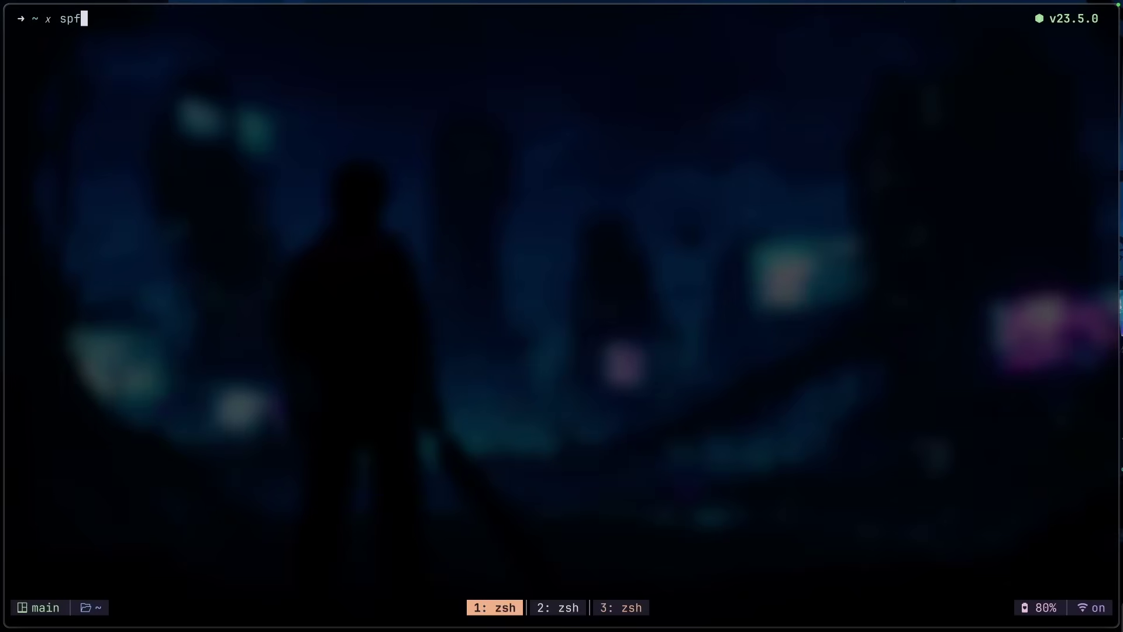
# - Run spf pl, then select 'Application Support' in the Log file path using tmux copy mode
pyautogui.write('l')
pyautogui.press('Return')
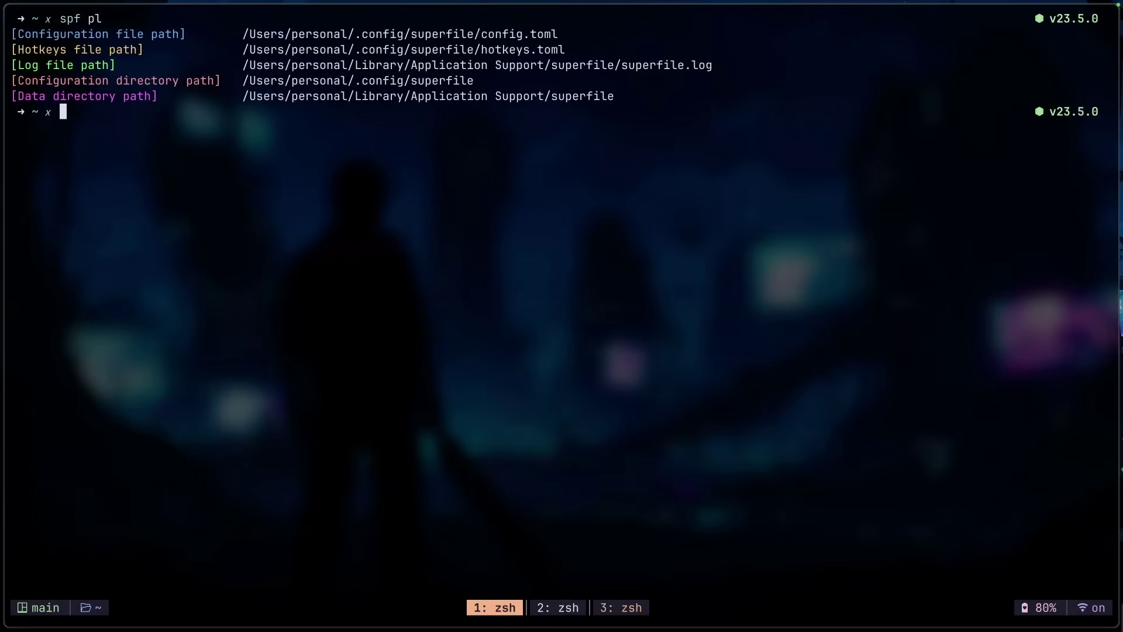
pyautogui.hotkey('ctrl', 'b')
pyautogui.press('[')
pyautogui.press('k')
pyautogui.press('k')
pyautogui.press('k')
pyautogui.press('w')
pyautogui.press('w')
pyautogui.press('w')
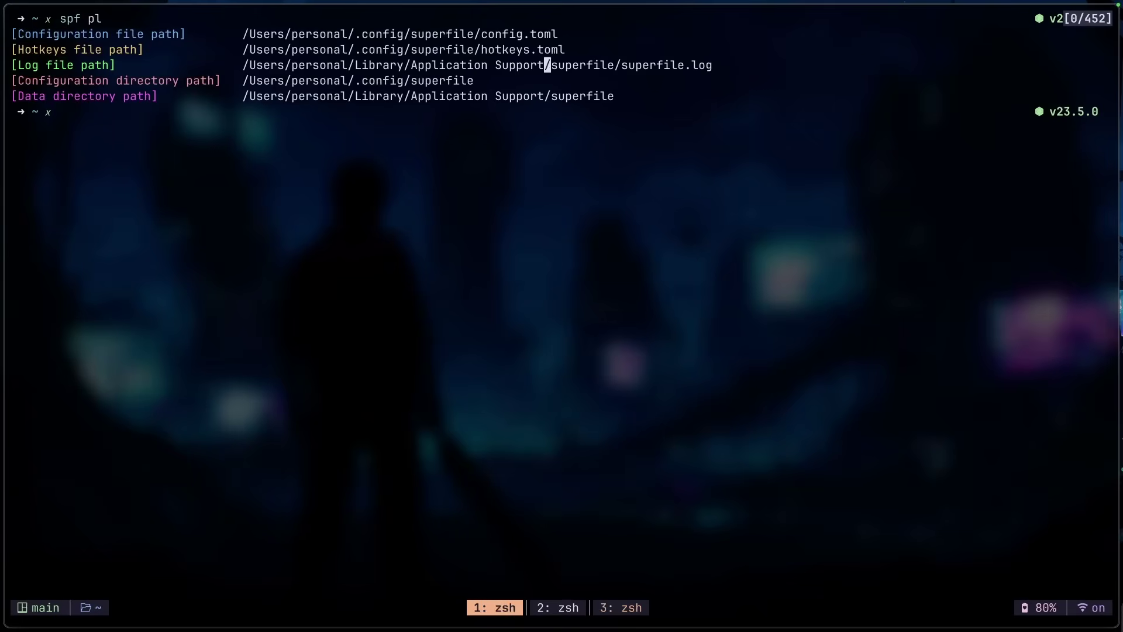
pyautogui.press('b')
pyautogui.press('b')
pyautogui.press('v')
pyautogui.press('e')
pyautogui.press('e')
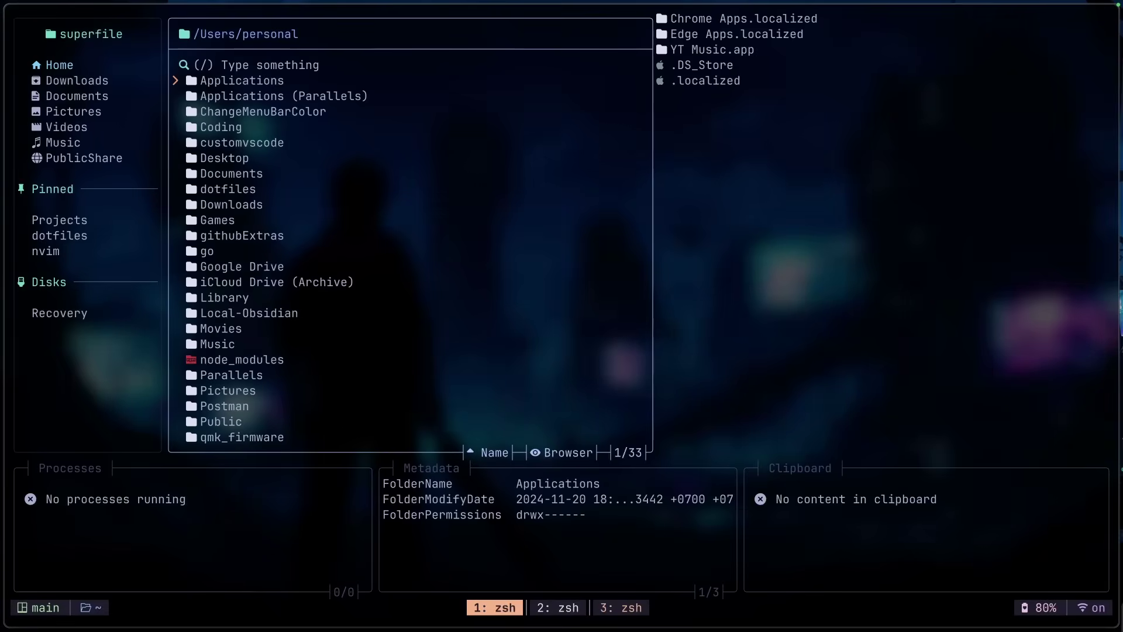
# - Preview Downloads, dotfiles, Documents and Desktop, toggling the file preview panel off and on
pyautogui.press('Down')
pyautogui.press('Down')
pyautogui.press('Down')
pyautogui.press('Down')
pyautogui.press('Down')
pyautogui.press('Down')
pyautogui.press('Down')
pyautogui.press('Down')
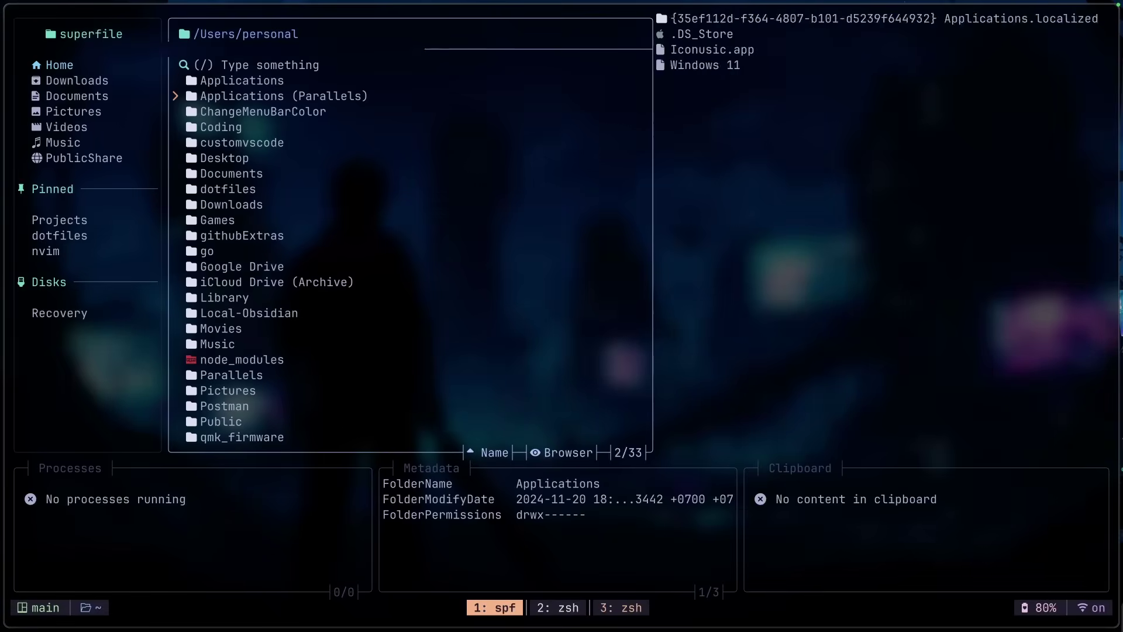
pyautogui.press('Down')
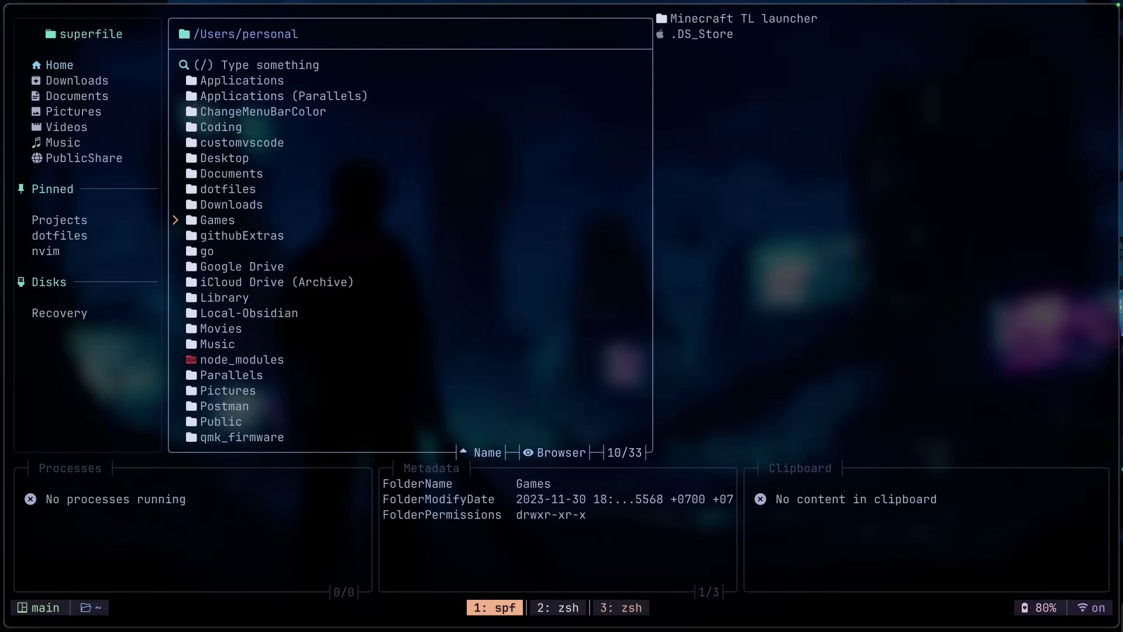
pyautogui.press('Up')
pyautogui.press('Up')
pyautogui.press('Up')
pyautogui.press('Down')
pyautogui.press('Down')
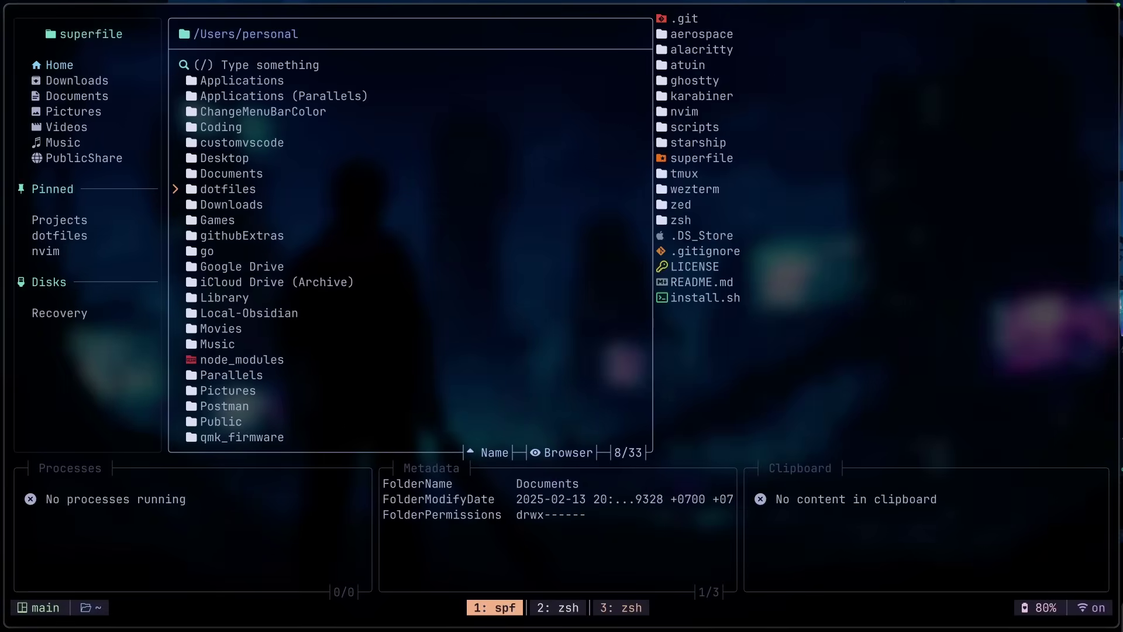
pyautogui.press('Up')
pyautogui.press('Up')
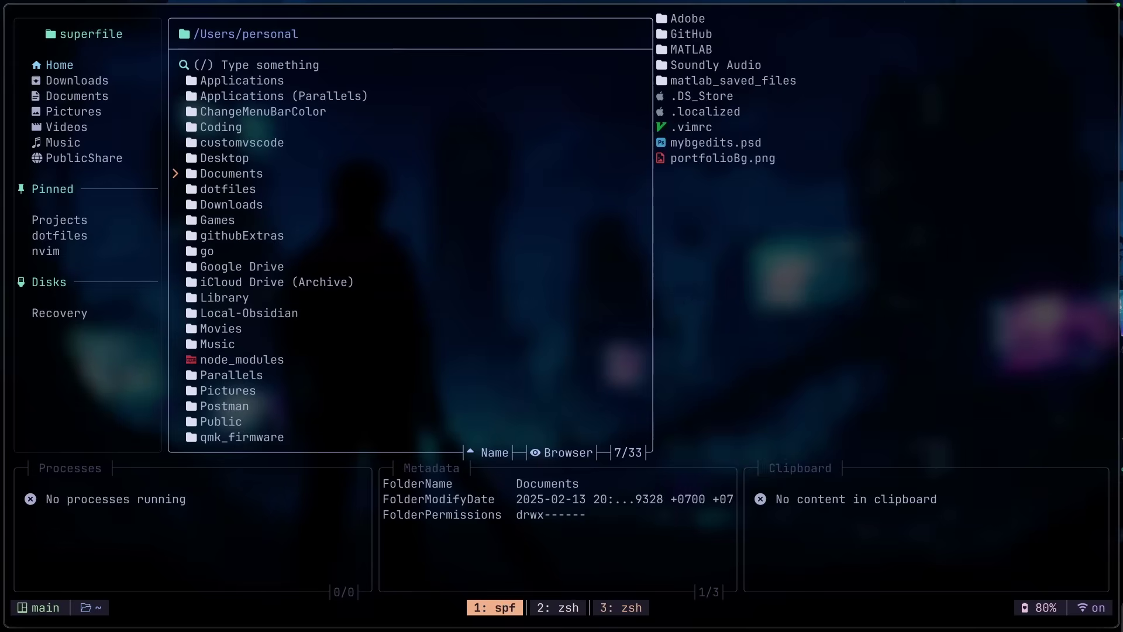
pyautogui.press('Up')
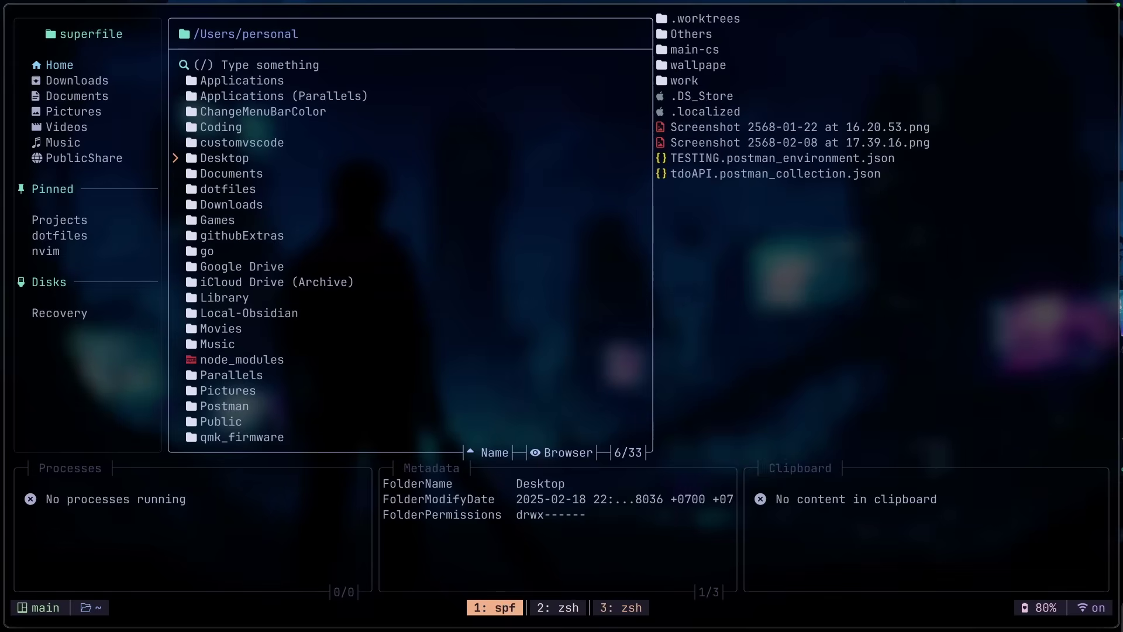
pyautogui.press('f')
pyautogui.press('f')
pyautogui.press('Down')
pyautogui.press('Up')
# - Move through the sidebar's locations and pinned folders to Projects
pyautogui.press('s')
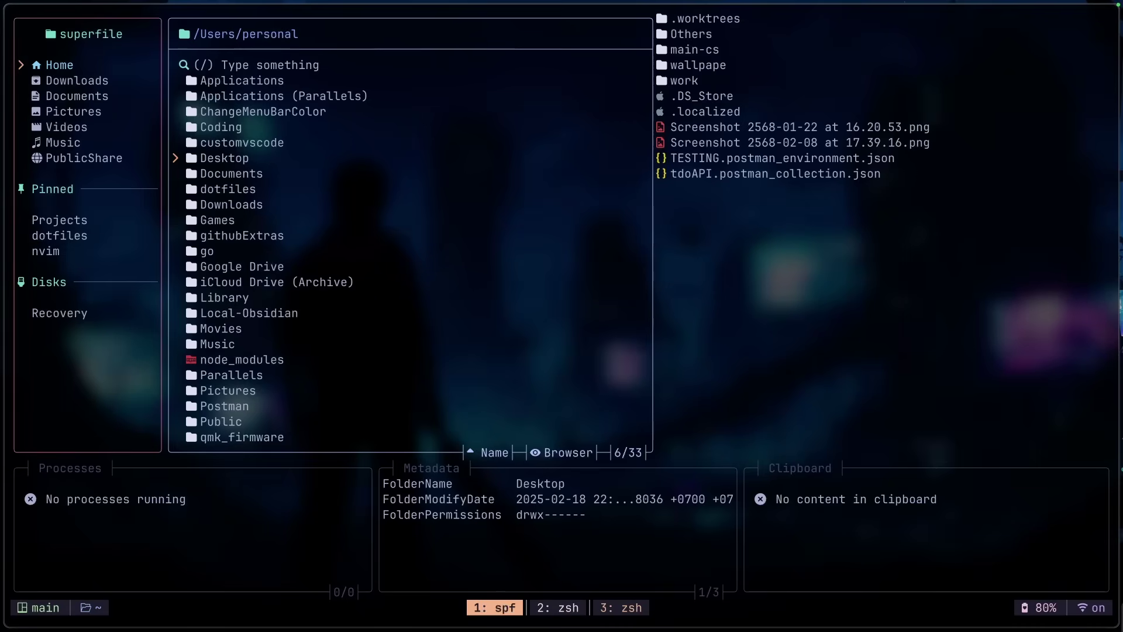
pyautogui.press('Down')
pyautogui.press('Down')
pyautogui.press('Down')
pyautogui.press('Down')
pyautogui.press('Down')
pyautogui.press('Down')
pyautogui.press('Down')
pyautogui.press('Down')
pyautogui.press('Up')
pyautogui.press('Down')
pyautogui.press('Down')
pyautogui.press('Up')
pyautogui.press('Up')
# - Focus the Processes and Metadata panels, then preview Local-Obsidian with the footer hidden
pyautogui.press('p')
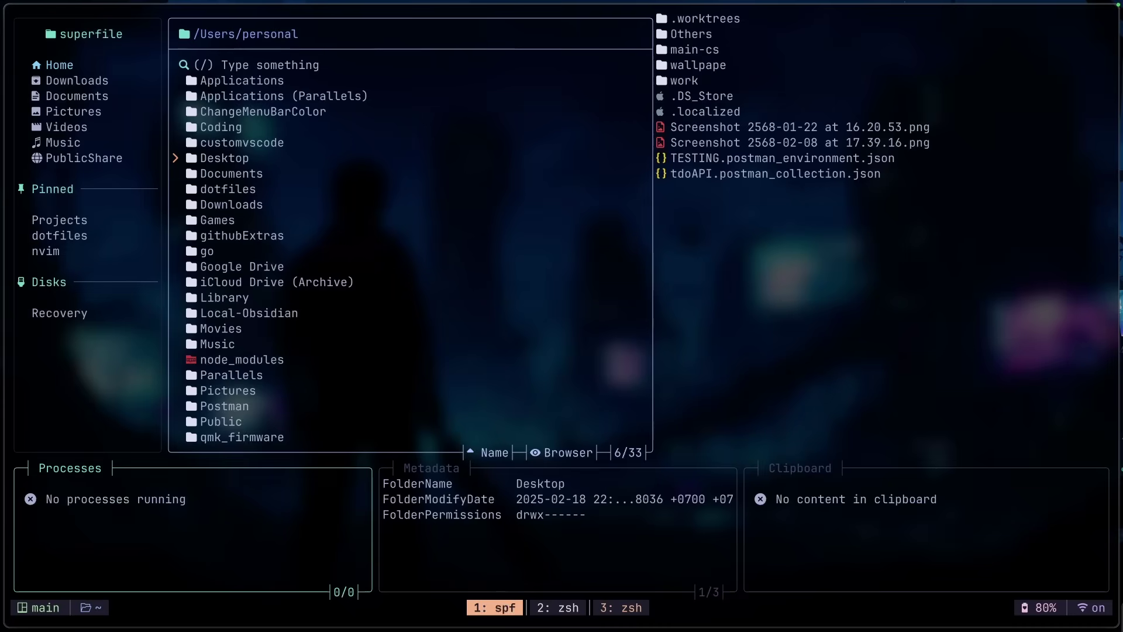
pyautogui.press('m')
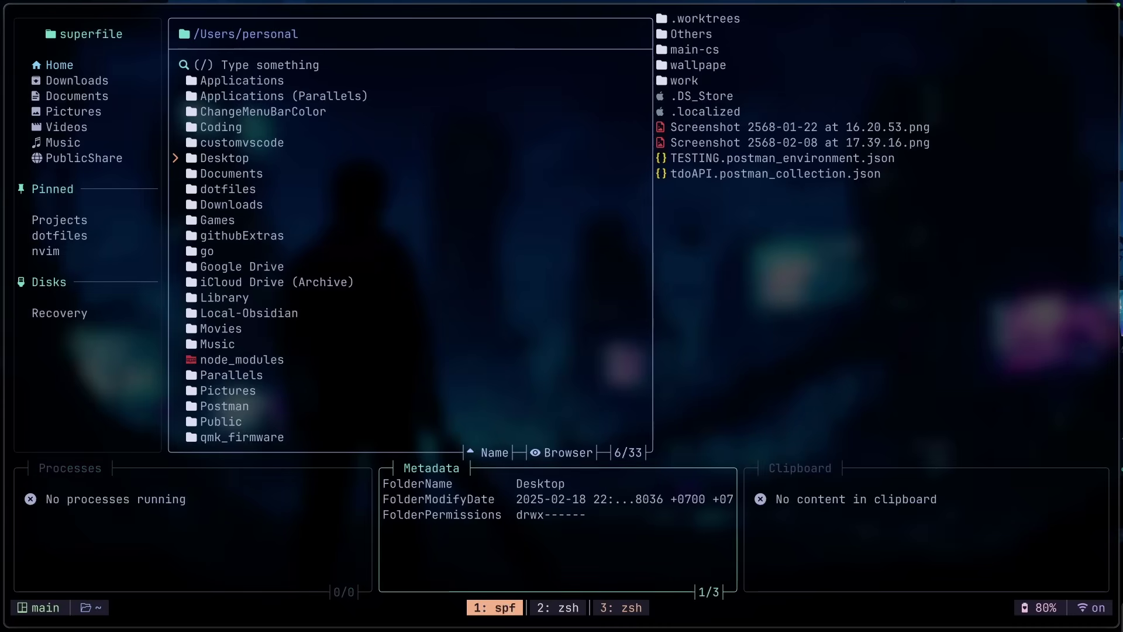
pyautogui.press('m')
pyautogui.press('Down')
pyautogui.press('Down')
pyautogui.press('Down')
pyautogui.press('Down')
pyautogui.press('Down')
pyautogui.press('Down')
pyautogui.press('Down')
pyautogui.press('Down')
pyautogui.press('Down')
pyautogui.press('Down')
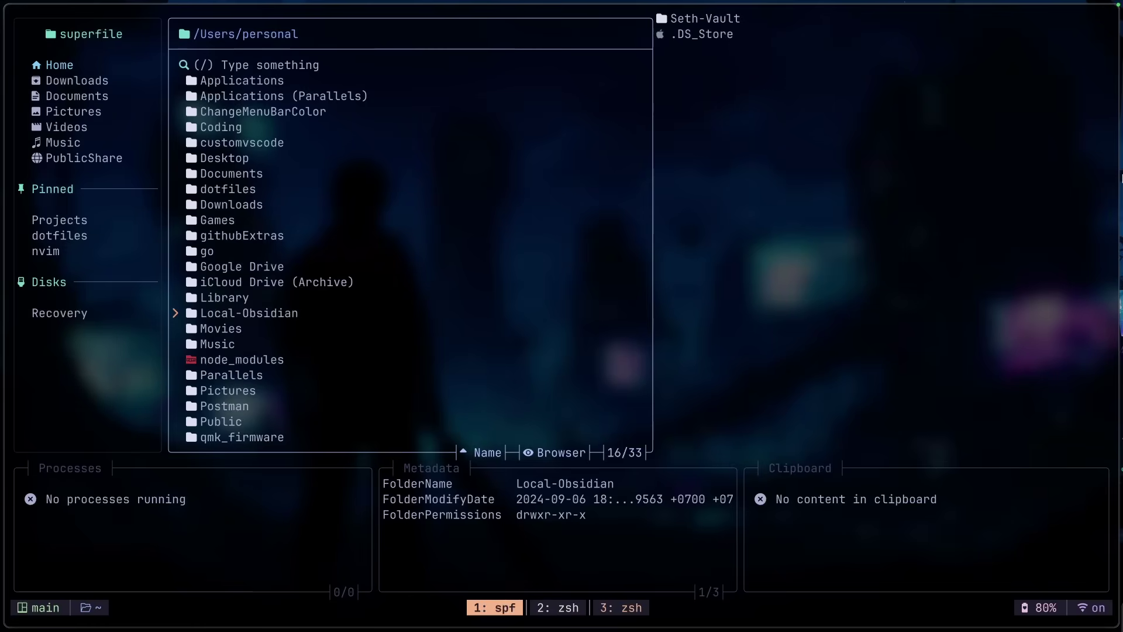
pyautogui.hotkey('shift', 'f')
pyautogui.hotkey('shift', 'f')
# - Open the hotkey help list, read down to the file operation hotkeys, and close it
pyautogui.press('?')
pyautogui.press('j')
pyautogui.press('j')
pyautogui.press('j')
pyautogui.press('j')
pyautogui.press('j')
pyautogui.press('j')
pyautogui.press('j')
pyautogui.press('j')
pyautogui.press('j')
pyautogui.press('j')
pyautogui.press('j')
pyautogui.press('j')
pyautogui.press('j')
pyautogui.press('j')
pyautogui.press('j')
pyautogui.press('j')
pyautogui.press('j')
pyautogui.press('j')
pyautogui.press('j')
pyautogui.press('j')
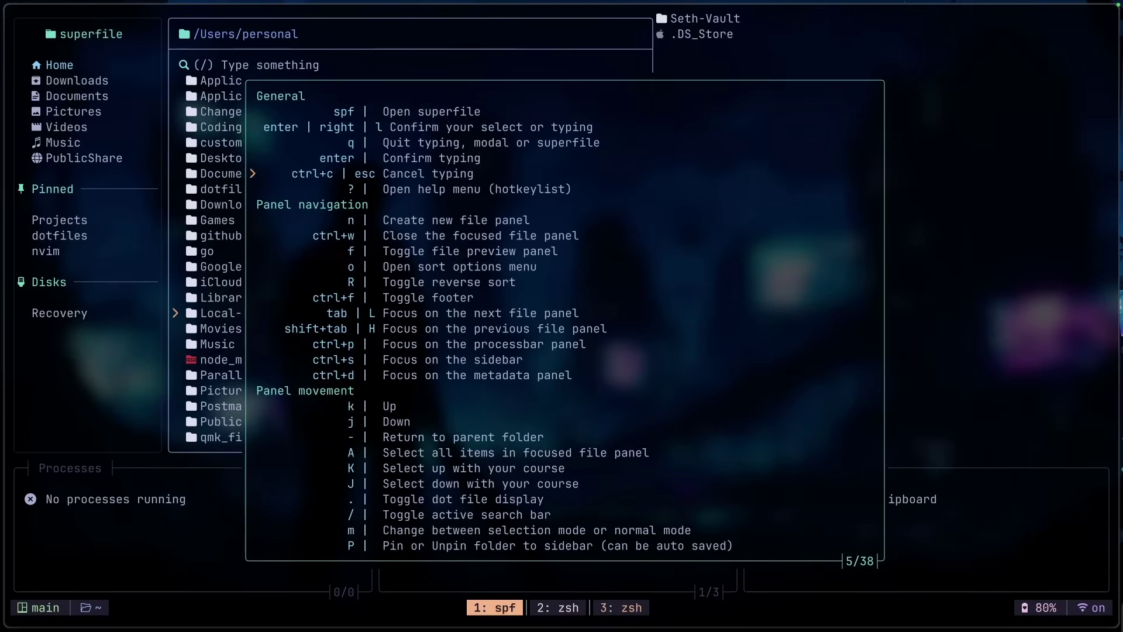
pyautogui.press('j')
pyautogui.press('j')
pyautogui.press('j')
pyautogui.press('j')
pyautogui.press('j')
pyautogui.press('j')
pyautogui.press('j')
pyautogui.press('j')
pyautogui.press('j')
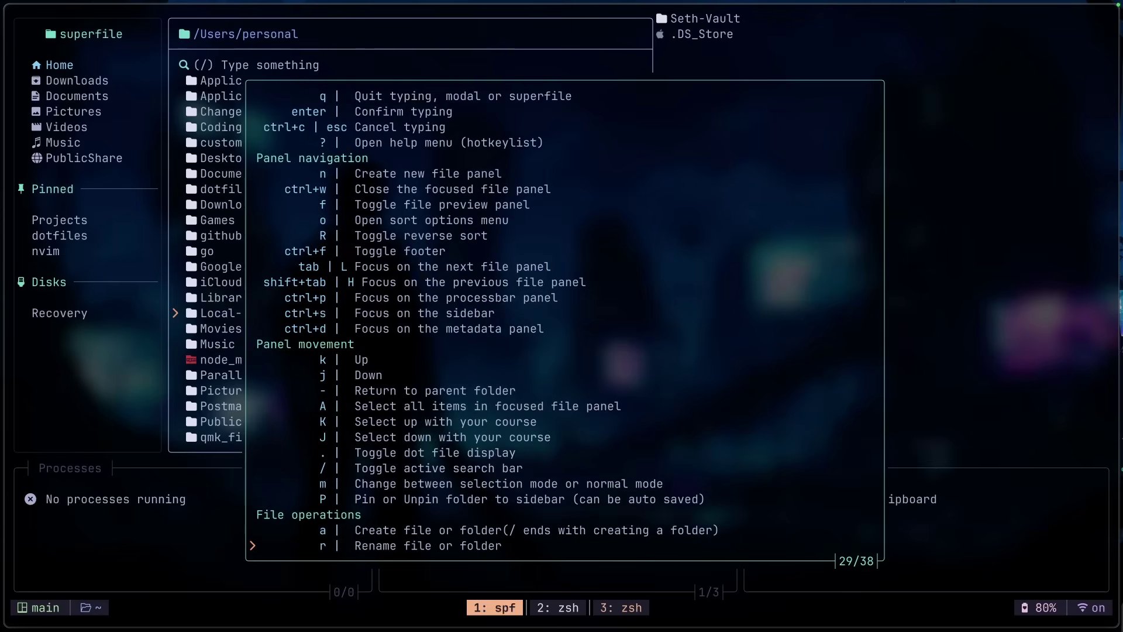
pyautogui.press('Escape')
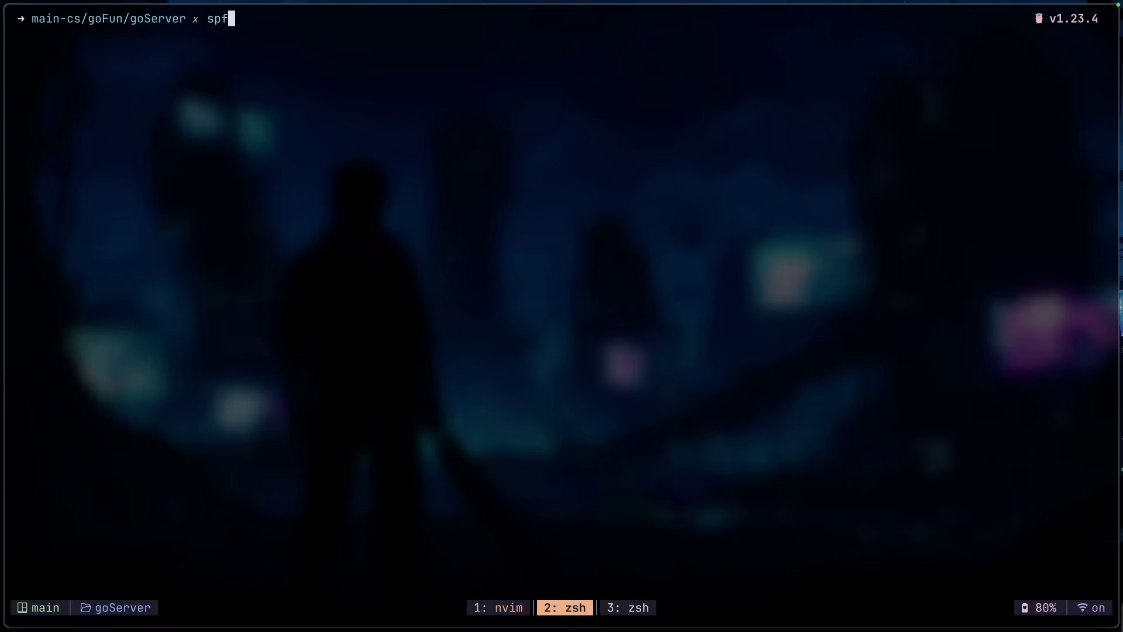
# - Launch superfile in the goServer folder and read through the hotkey list again
pyautogui.press('Return')
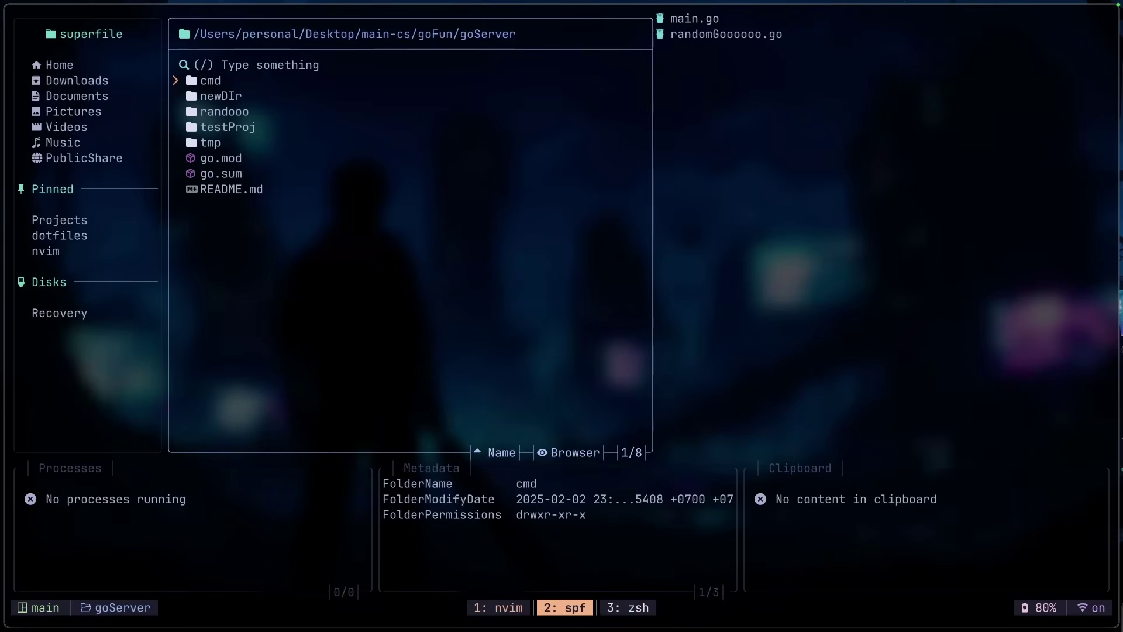
pyautogui.press('?')
pyautogui.press('j')
pyautogui.press('j')
pyautogui.press('j')
pyautogui.press('j')
pyautogui.press('j')
pyautogui.press('j')
pyautogui.press('j')
pyautogui.press('j')
pyautogui.press('j')
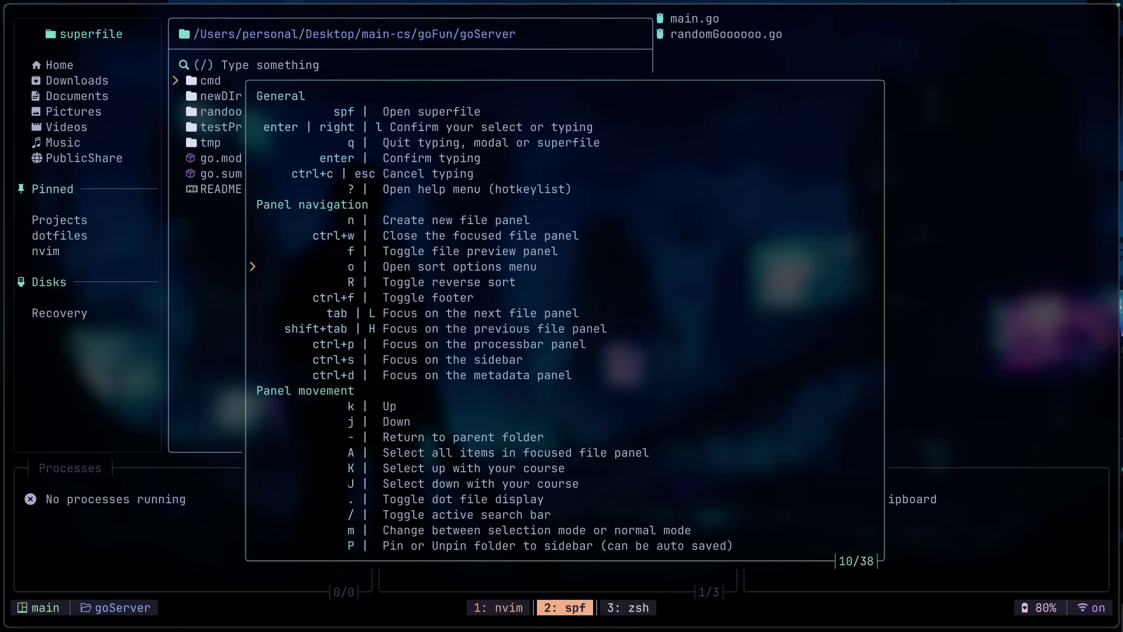
pyautogui.press('j')
pyautogui.press('j')
pyautogui.press('j')
pyautogui.press('j')
pyautogui.press('j')
pyautogui.press('j')
pyautogui.press('j')
pyautogui.press('j')
pyautogui.press('j')
pyautogui.press('j')
pyautogui.press('j')
pyautogui.press('j')
pyautogui.press('j')
pyautogui.press('j')
pyautogui.press('j')
pyautogui.press('super+Tab')
# - Select the default confirm and quit hotkeys, then the Vim-like confirm, quit and movement lines
pyautogui.scroll(10, 177, 234)
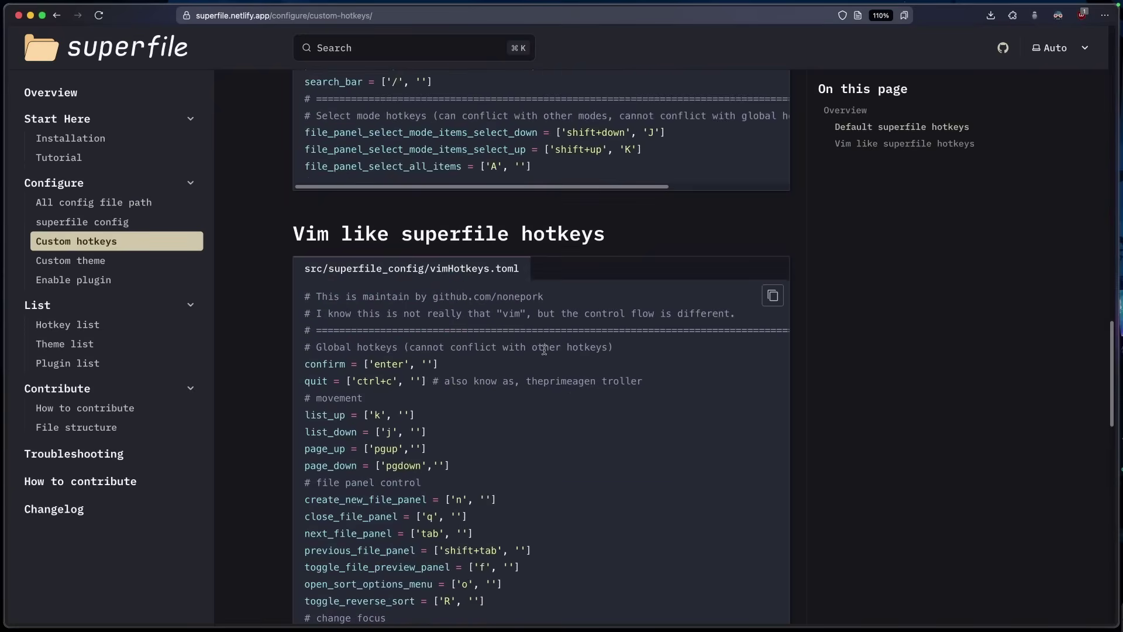
pyautogui.scroll(5, 497, 360)
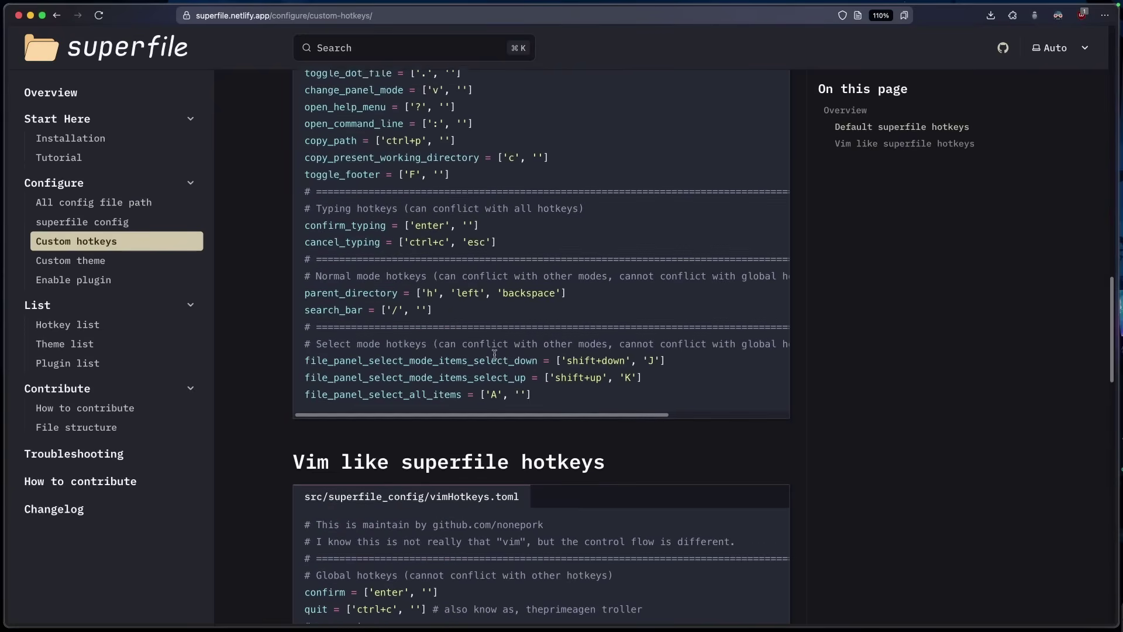
pyautogui.scroll(10, 498, 359)
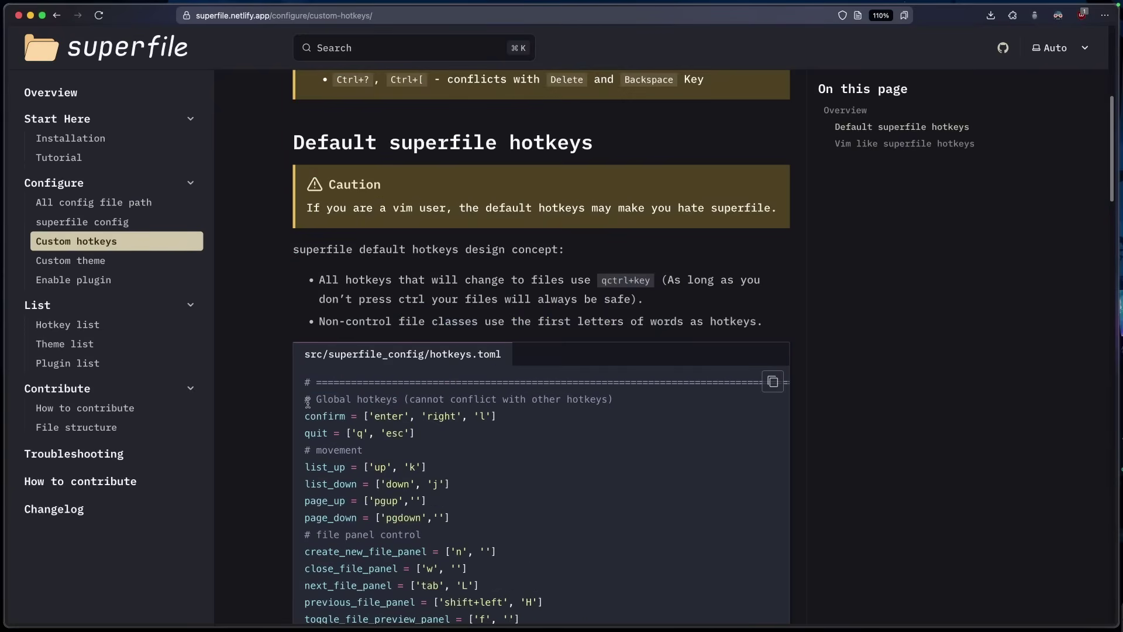
pyautogui.moveTo(310, 399); pyautogui.dragTo(528, 444)
pyautogui.scroll(-20, 529, 432)
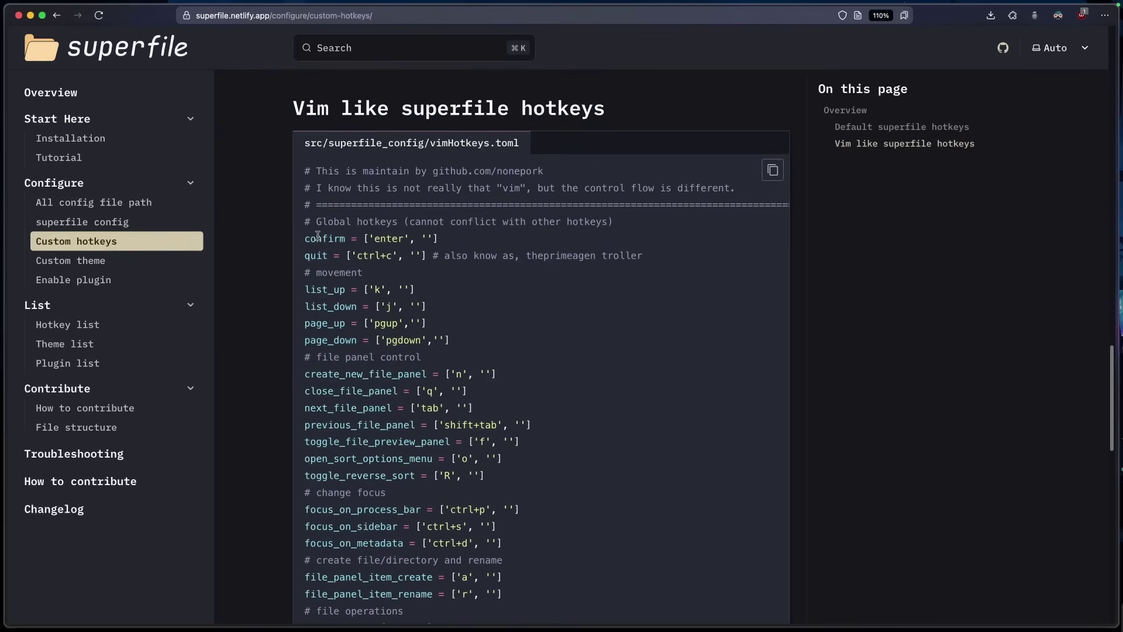
pyautogui.moveTo(300, 239); pyautogui.dragTo(409, 380)
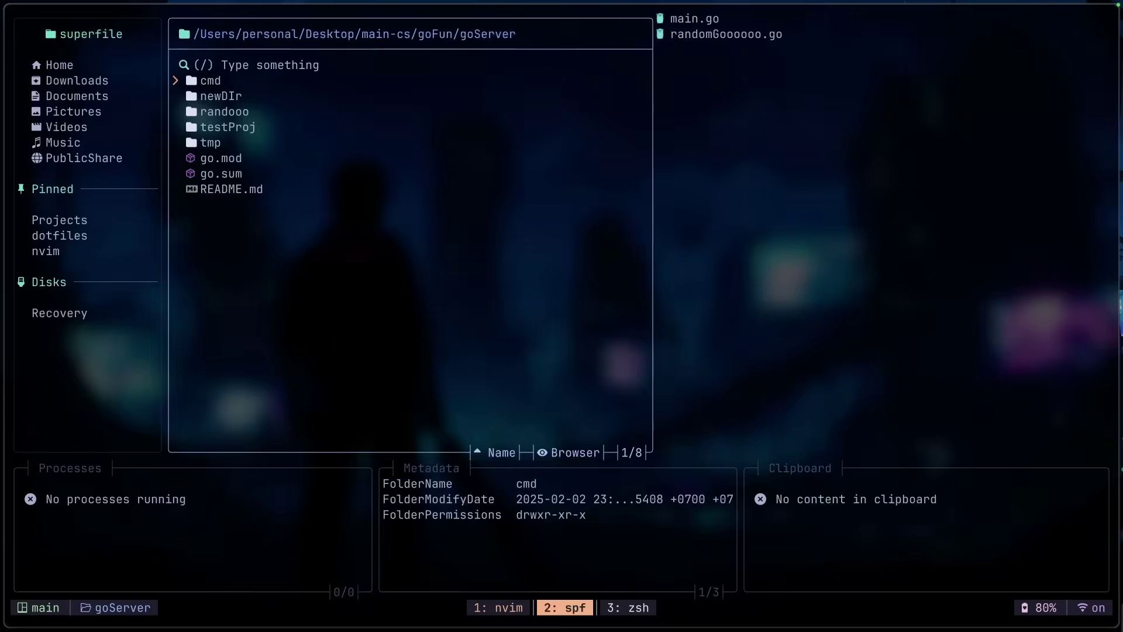
# - Look through hotkeys.toml's confirm, page_up and close_file_panel bindings
pyautogui.hotkey('ctrl', 'b')
pyautogui.press('1')
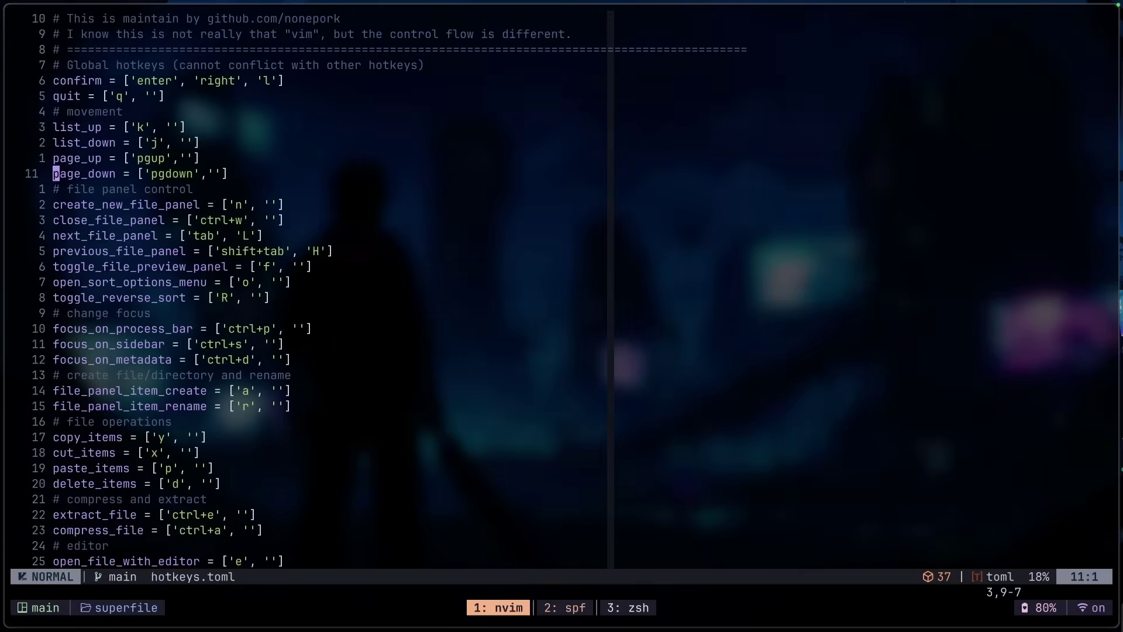
pyautogui.press('6')
pyautogui.press('k')
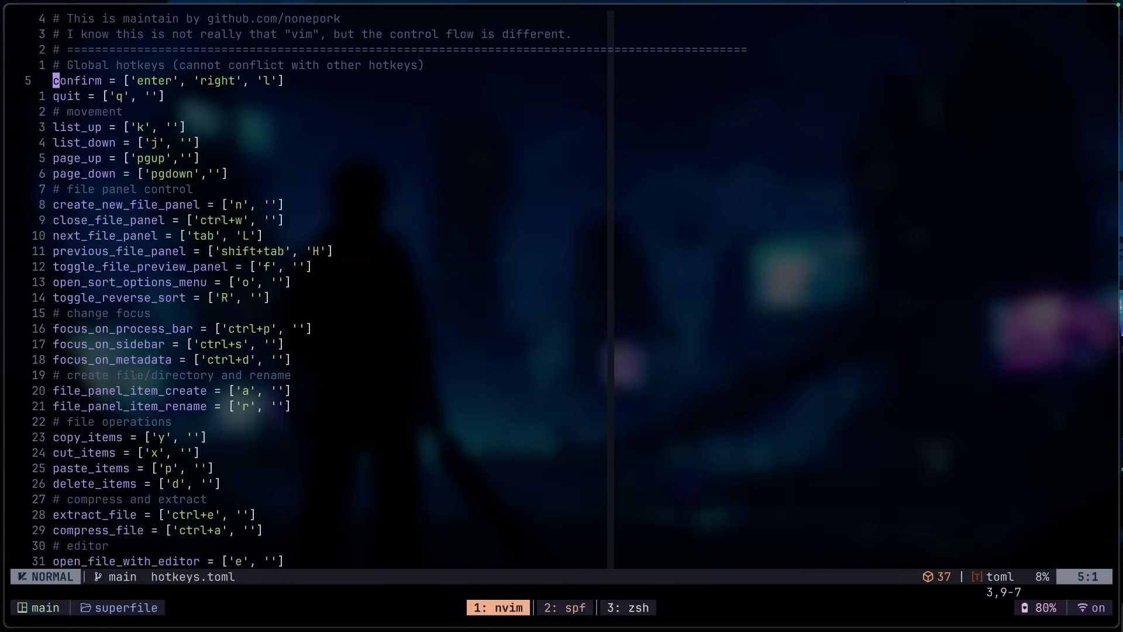
pyautogui.press('j')
pyautogui.press('4')
pyautogui.press('j')
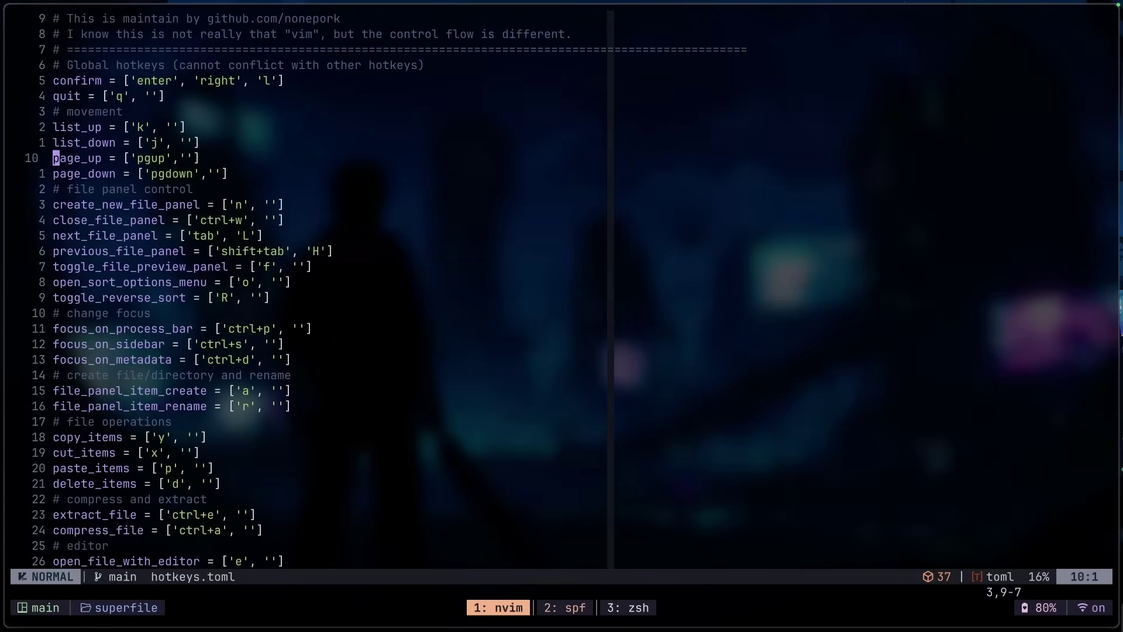
pyautogui.press('j')
pyautogui.press('j')
pyautogui.press('j')
pyautogui.press('j')
pyautogui.press('j')
pyautogui.press('j')
pyautogui.press('j')
pyautogui.press('3')
pyautogui.press('k')
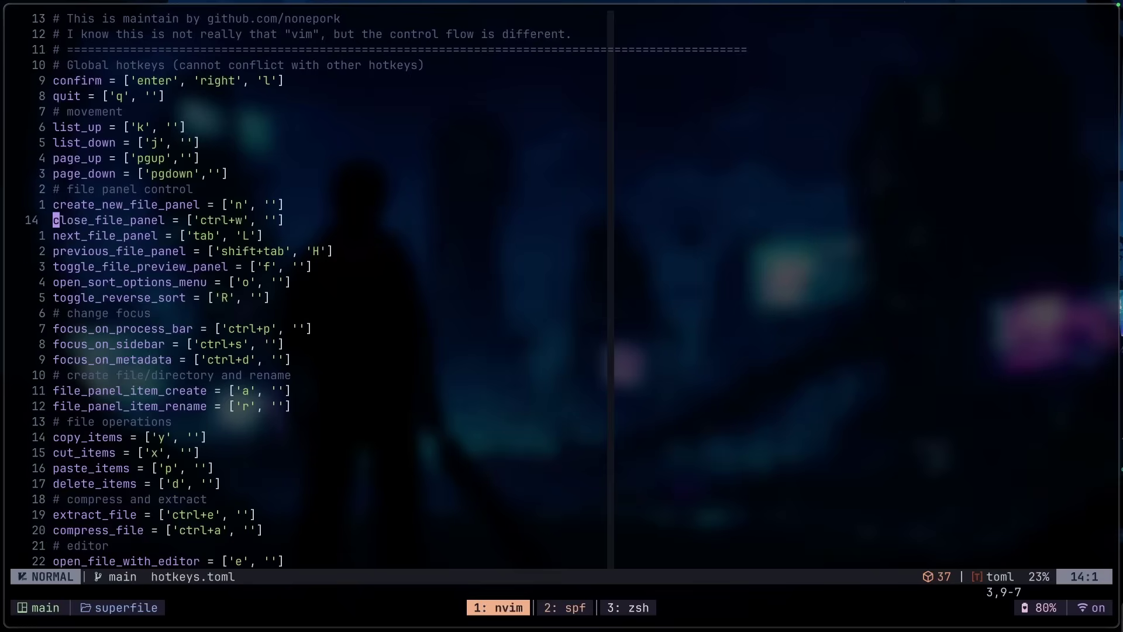
# - Browse the config folder's config.toml and hotkeys.toml in the file explorer
pyautogui.press('space')
pyautogui.press('e')
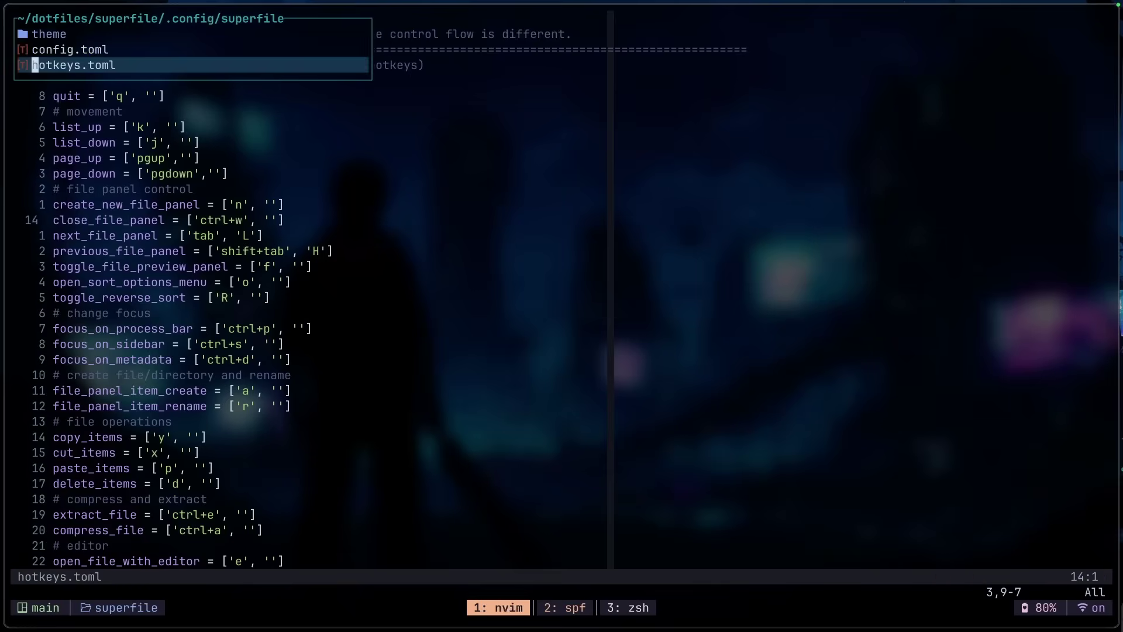
pyautogui.press('k')
pyautogui.press('k')
pyautogui.press('j')
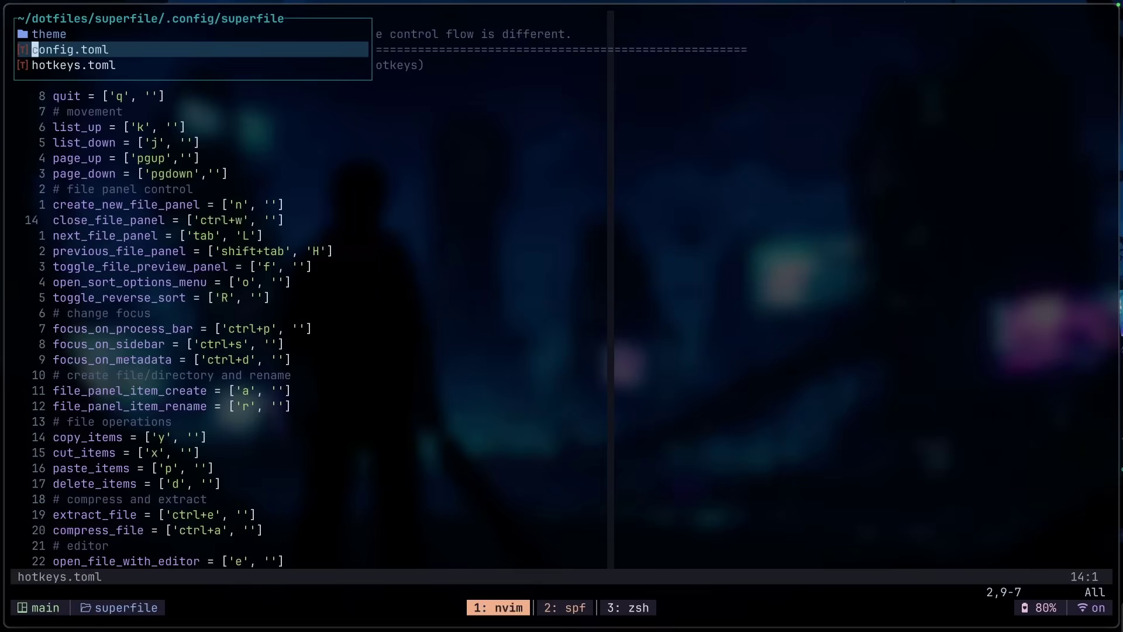
pyautogui.press('j')
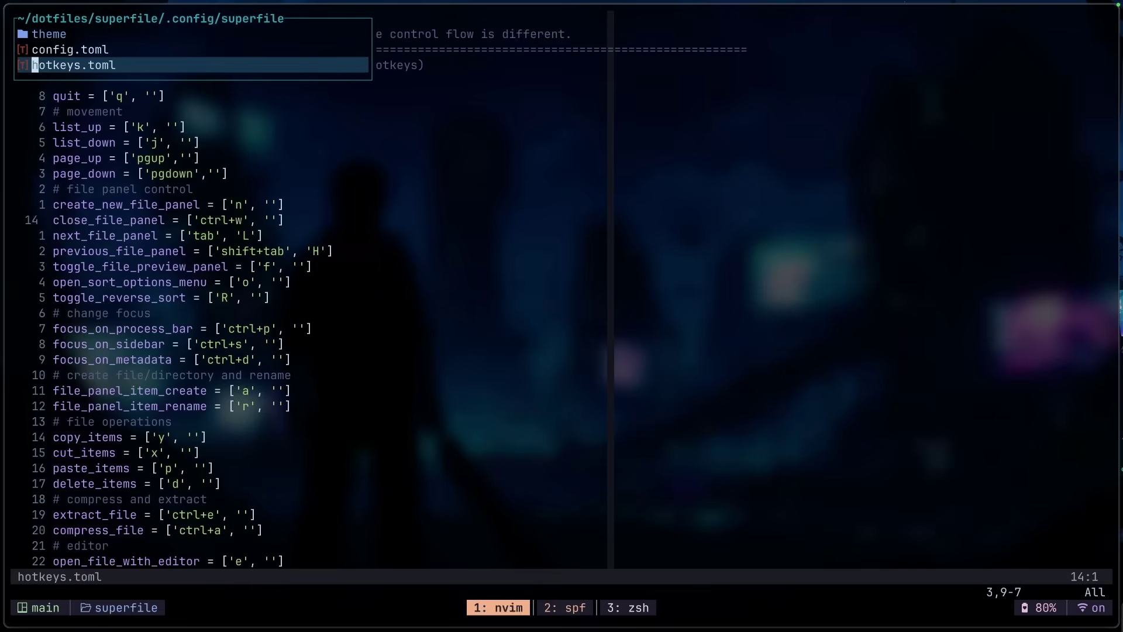
pyautogui.hotkey('ctrl', 'b')
# - Back in superfile, preview goServer's folders and open the empty newDIr
pyautogui.press('2')
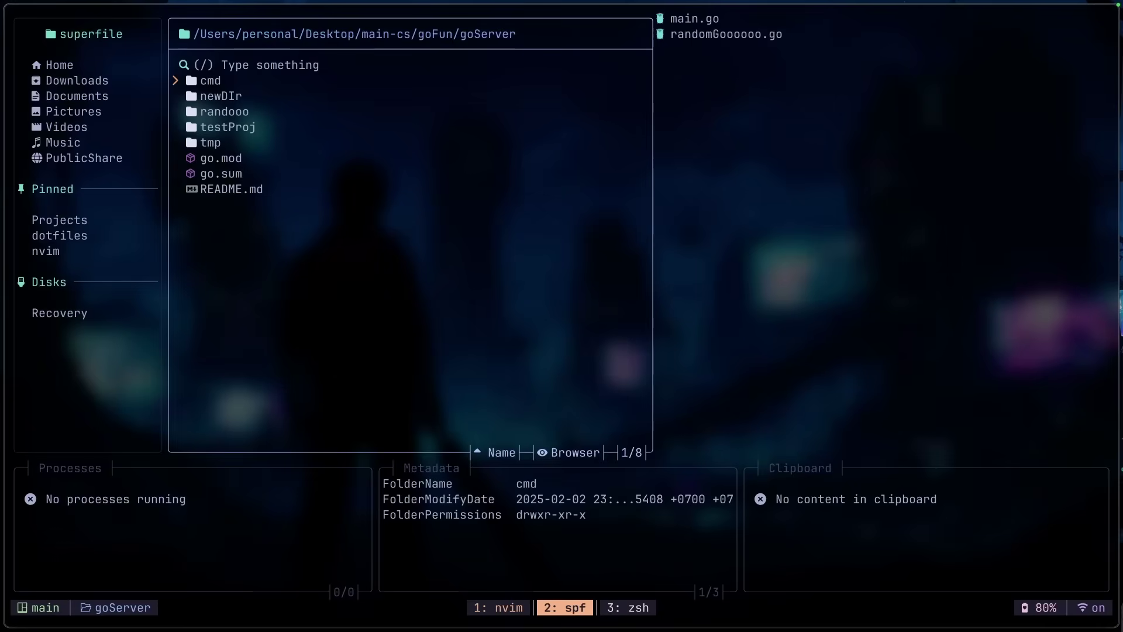
pyautogui.press('j')
pyautogui.press('j')
pyautogui.press('k')
pyautogui.press('k')
pyautogui.press('j')
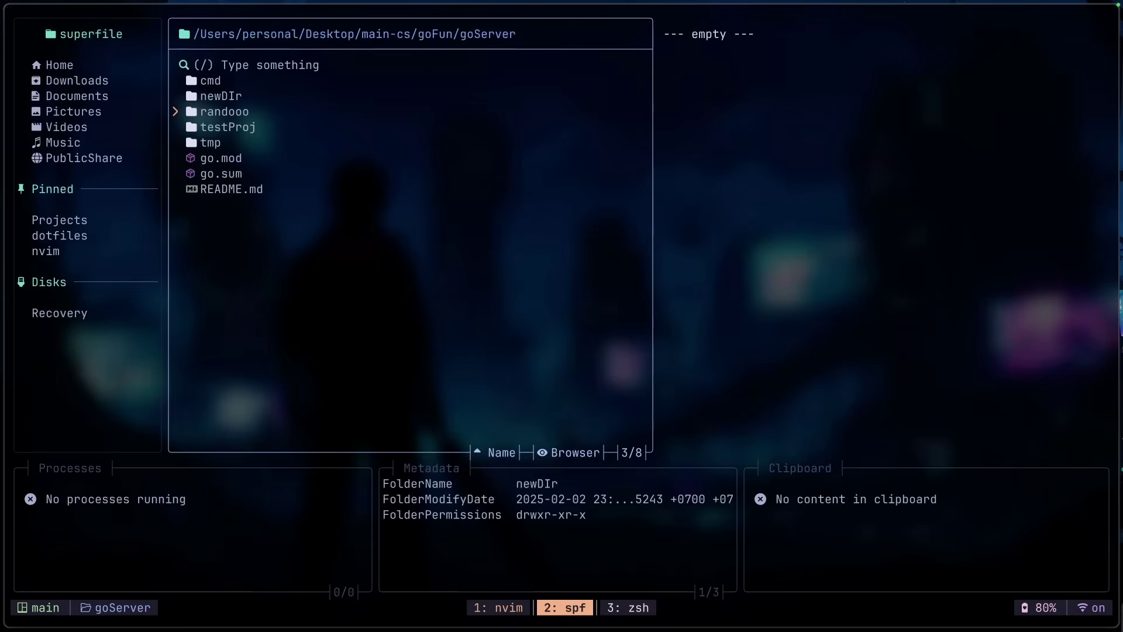
pyautogui.press('j')
pyautogui.press('j')
pyautogui.press('k')
pyautogui.press('k')
pyautogui.press('l')
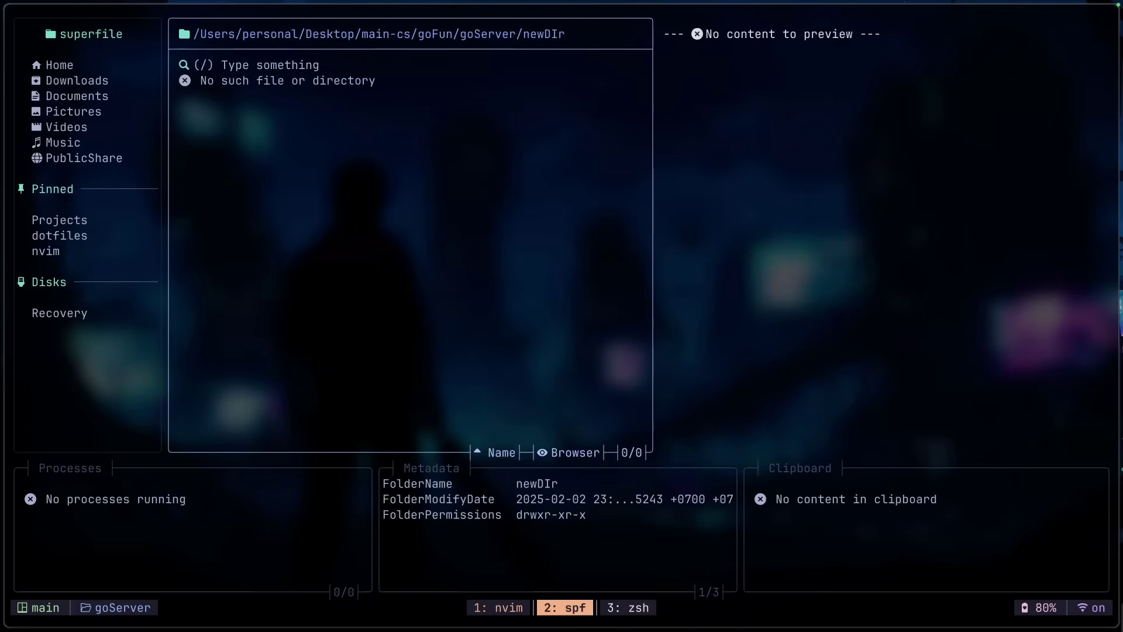
# - Return to goServer, open the cmd folder, and go back up
pyautogui.press('h')
pyautogui.press('j')
pyautogui.press('j')
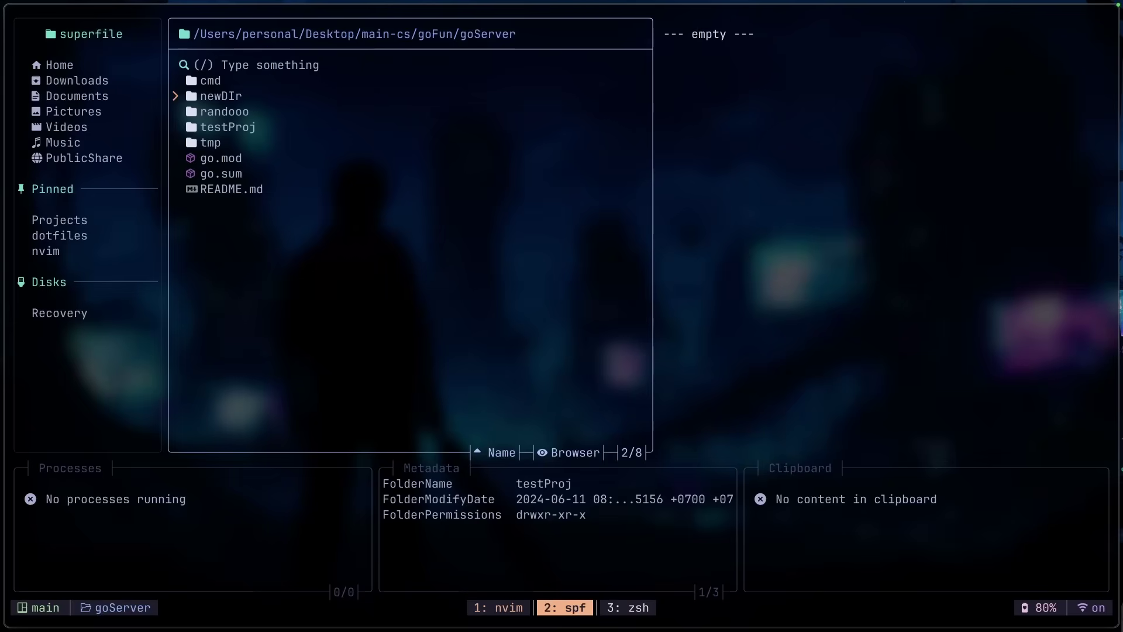
pyautogui.press('k')
pyautogui.press('k')
pyautogui.press('k')
pyautogui.press('l')
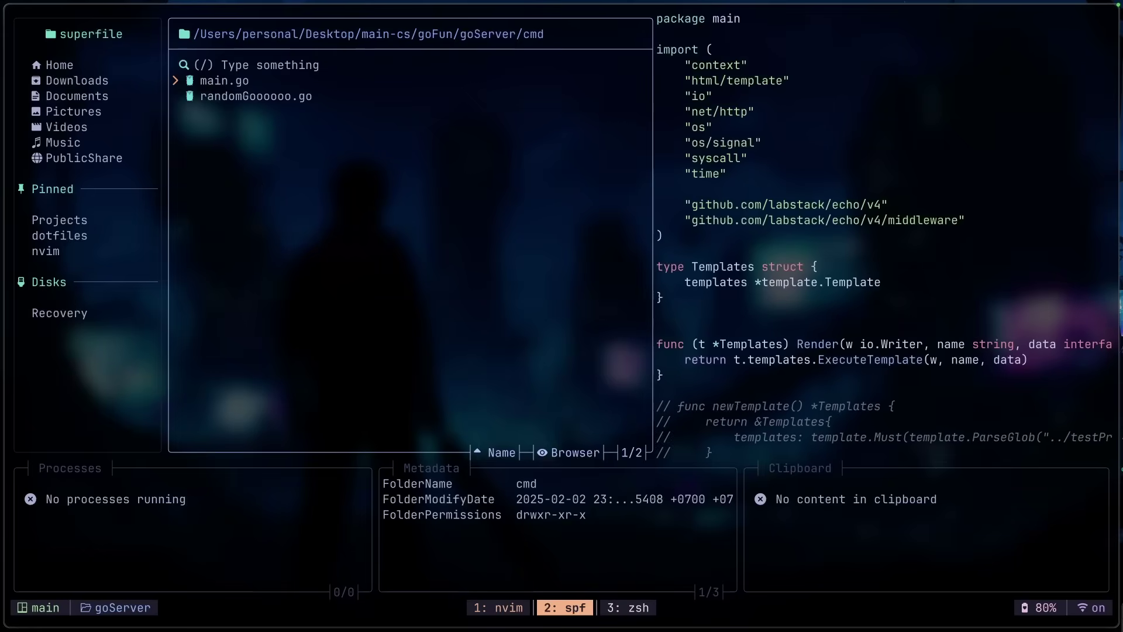
pyautogui.press('h')
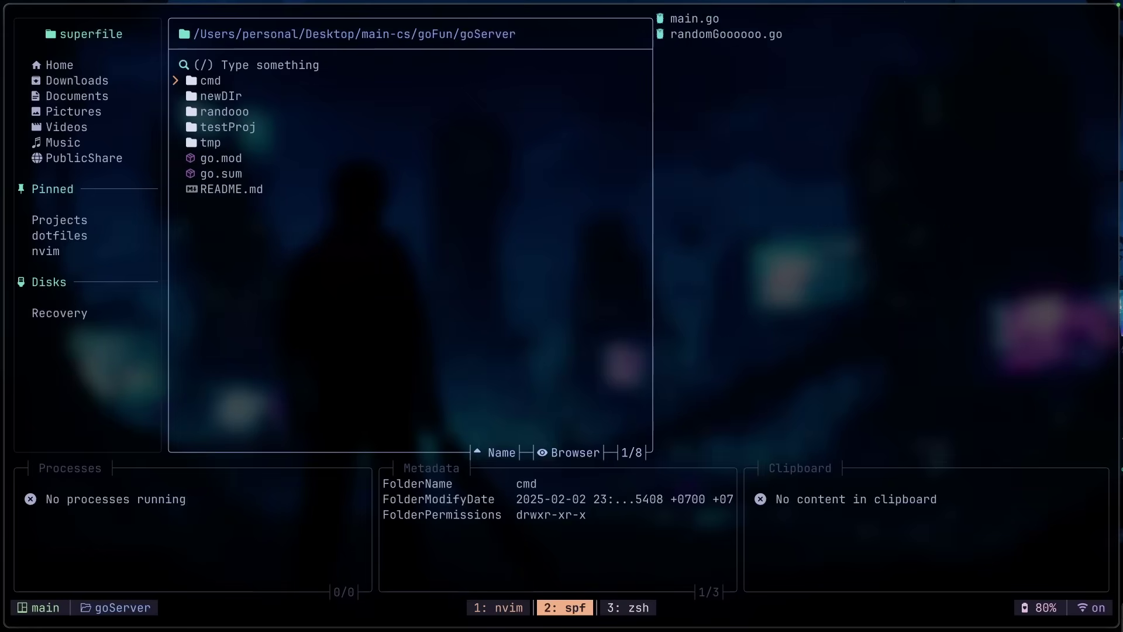
# - Select testProj and move through the sidebar locations to Documents
pyautogui.press('j')
pyautogui.press('j')
pyautogui.press('j')
pyautogui.press('s')
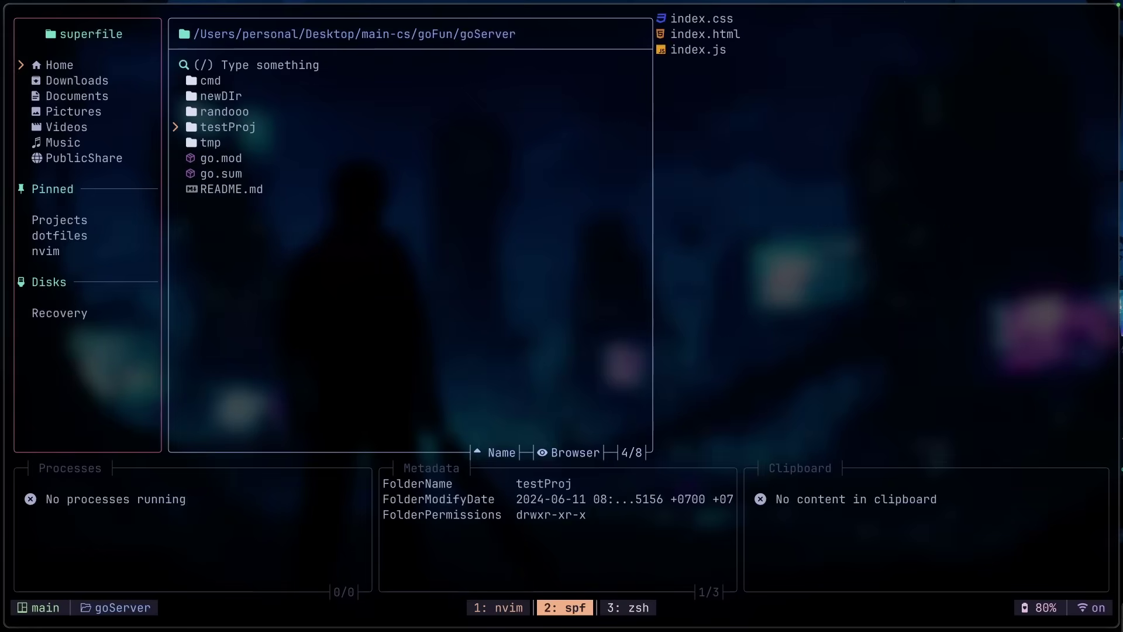
pyautogui.press('j')
pyautogui.press('j')
pyautogui.press('j')
pyautogui.press('j')
pyautogui.press('j')
pyautogui.press('k')
pyautogui.press('k')
pyautogui.press('k')
pyautogui.press('k')
pyautogui.press('k')
pyautogui.press('j')
pyautogui.press('j')
pyautogui.press('j')
pyautogui.press('j')
pyautogui.press('j')
pyautogui.press('j')
pyautogui.press('j')
# - Pin goServer to the sidebar and open the pinned Projects folder
pyautogui.press('s')
pyautogui.press('j')
pyautogui.press('k')
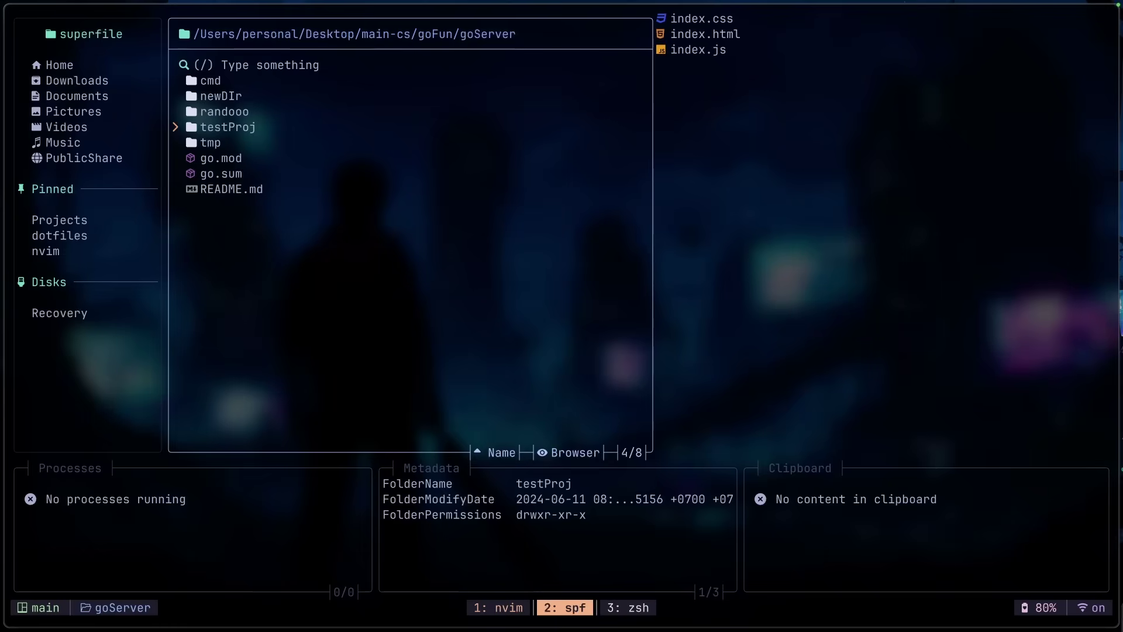
pyautogui.hotkey('shift', 'p')
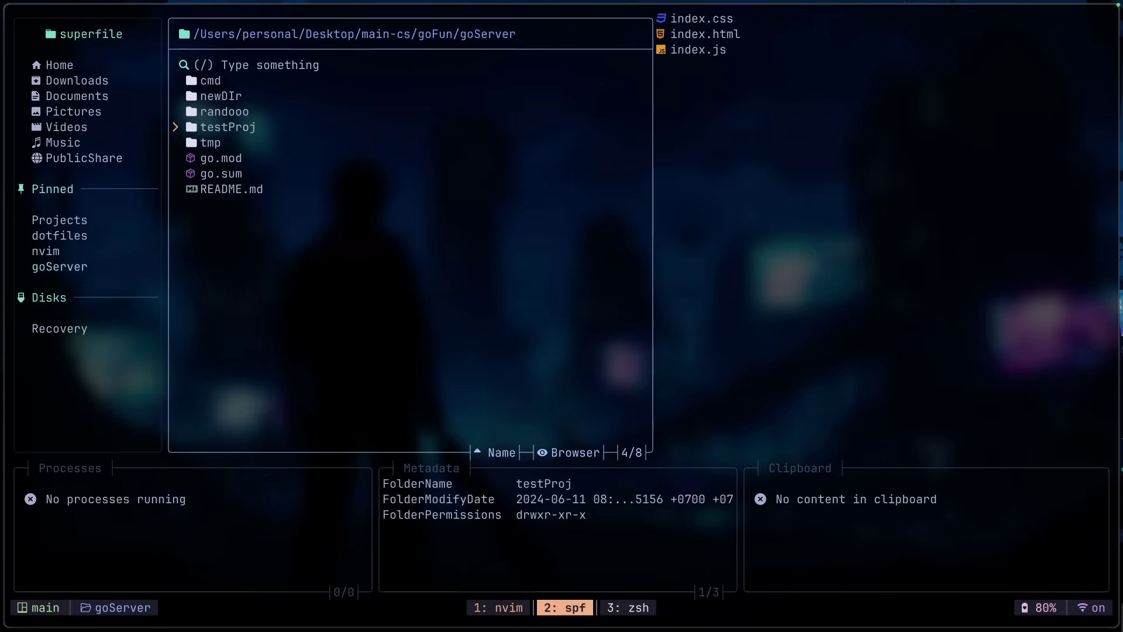
pyautogui.press('s')
pyautogui.press('Down')
pyautogui.press('Up')
pyautogui.press('Return')
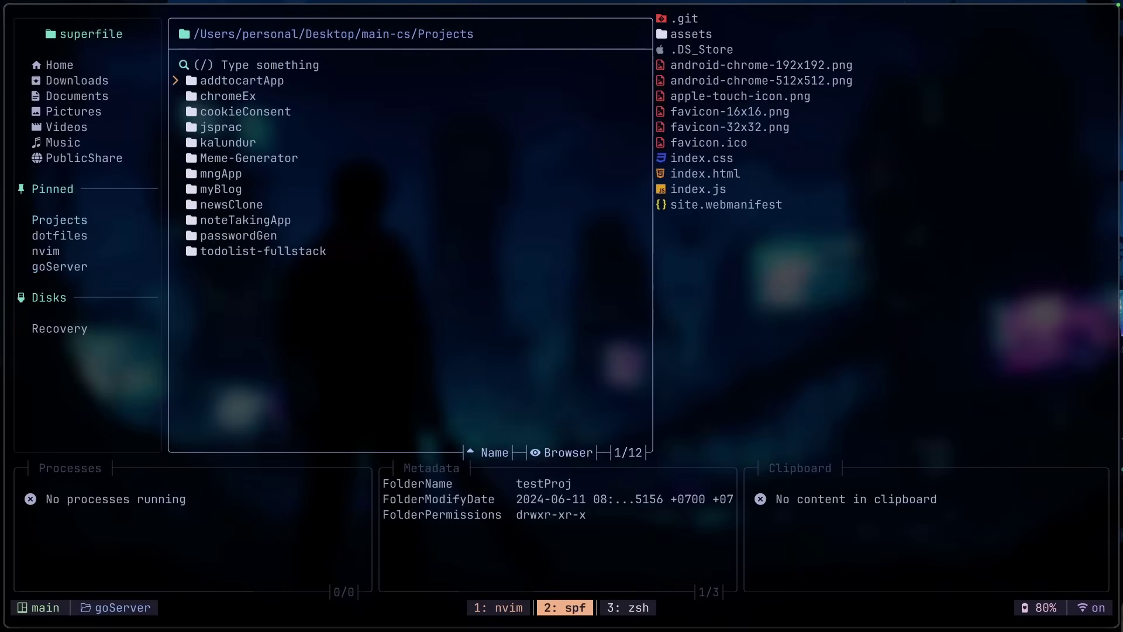
# - Open the pinned goServer entry to return to goServer
pyautogui.press('s')
pyautogui.press('Down')
pyautogui.press('Down')
pyautogui.press('Down')
pyautogui.press('Return')
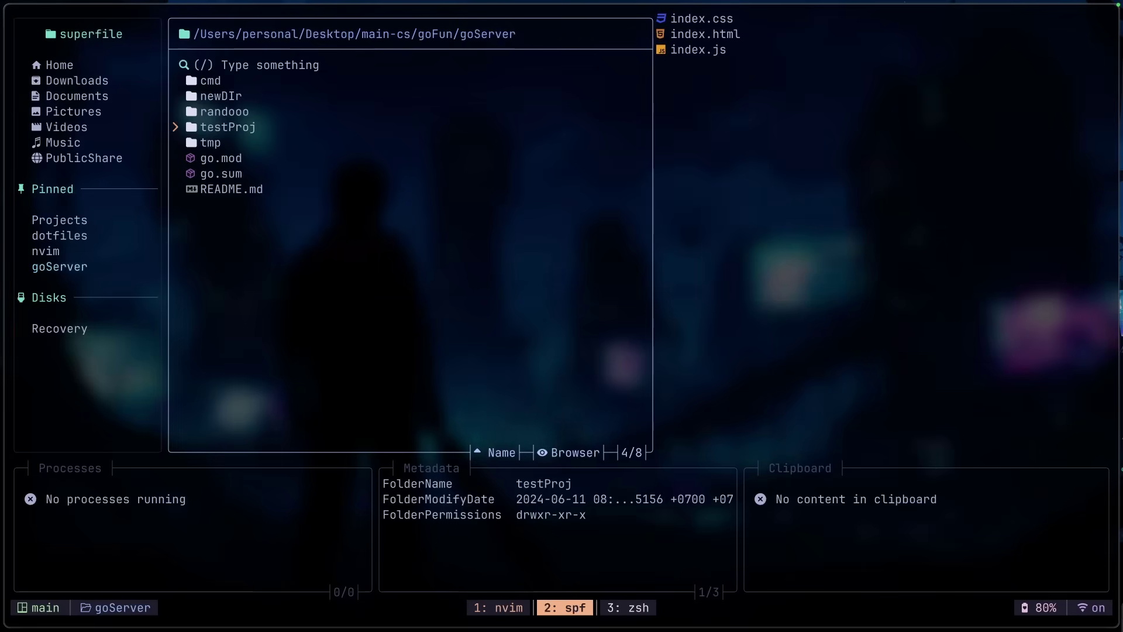
# - Focus the Metadata panel and scroll testProj's entries to its 655.00 B FolderSize
pyautogui.press('p')
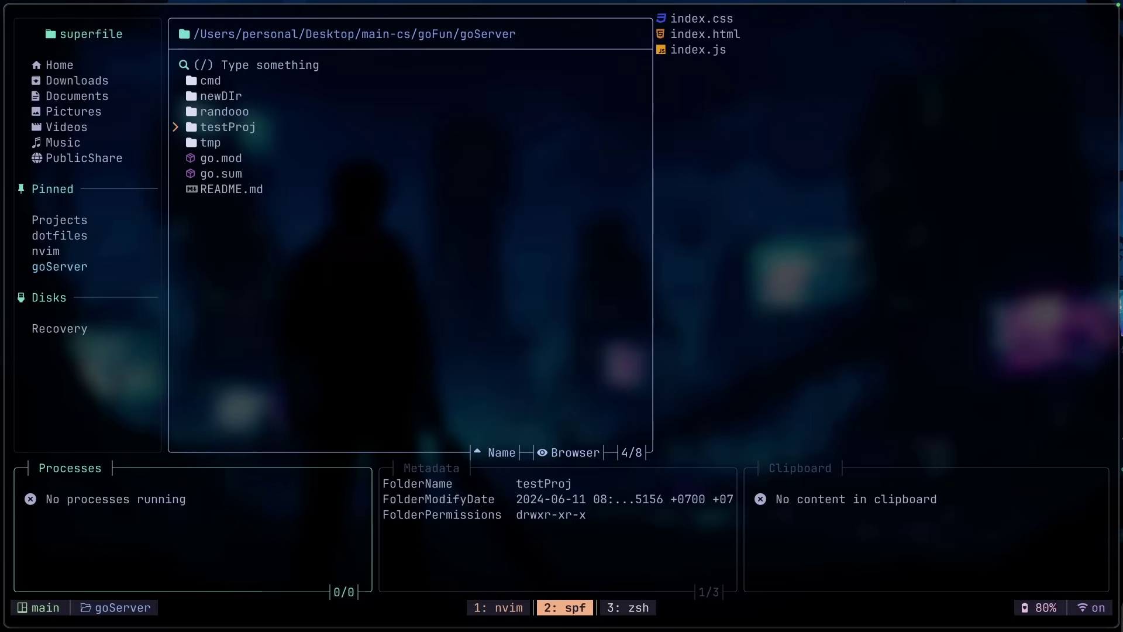
pyautogui.press('m')
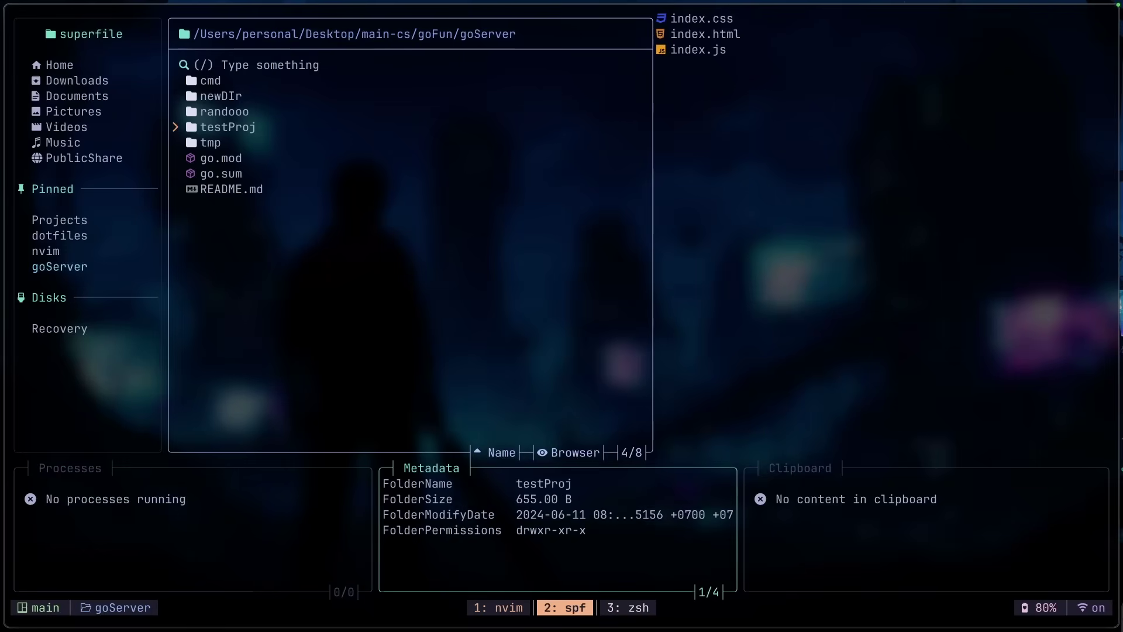
pyautogui.press('Down')
pyautogui.press('Down')
pyautogui.press('Down')
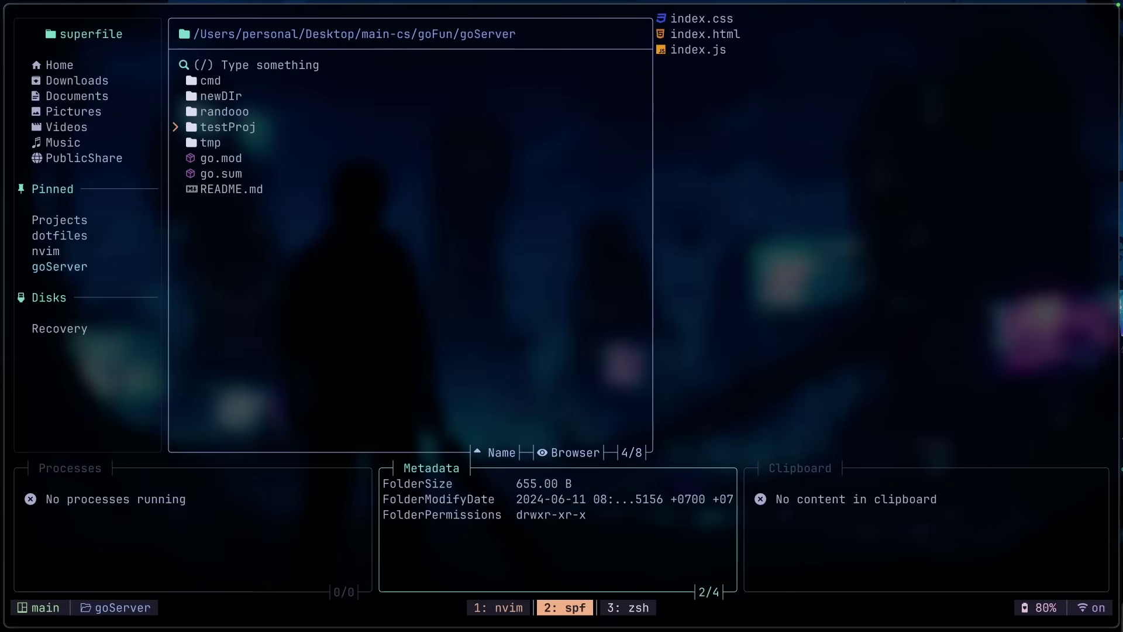
pyautogui.press('Up')
pyautogui.press('Up')
pyautogui.press('Up')
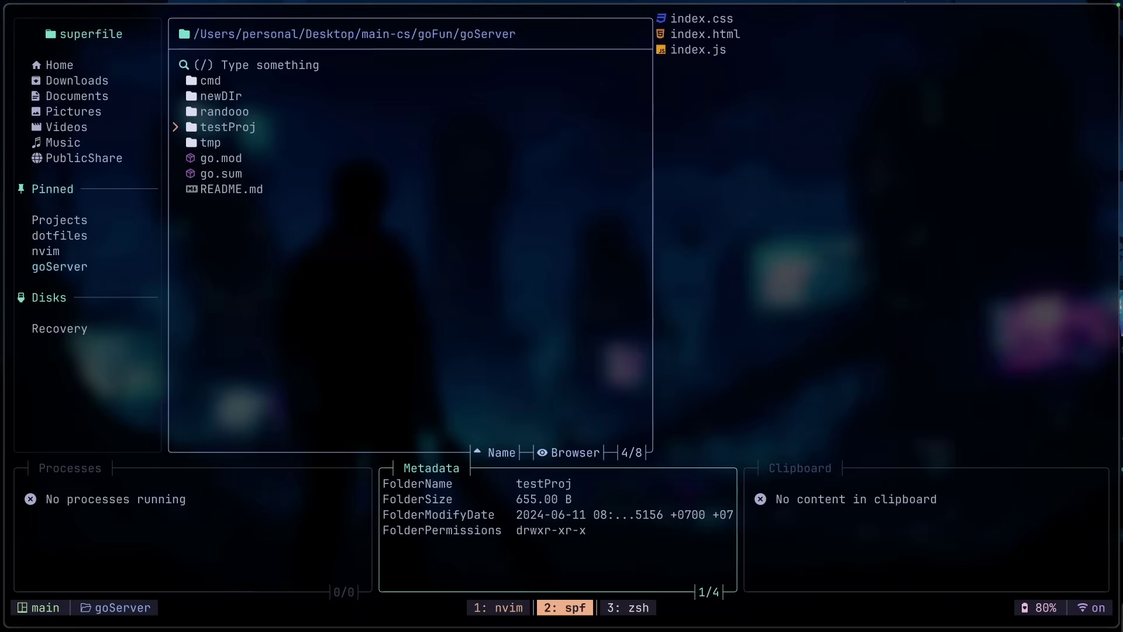
# - Open a second panel on the home folder and browse into dotfiles, peeking into dotfiles/superfile and back
pyautogui.press('m')
pyautogui.press('n')
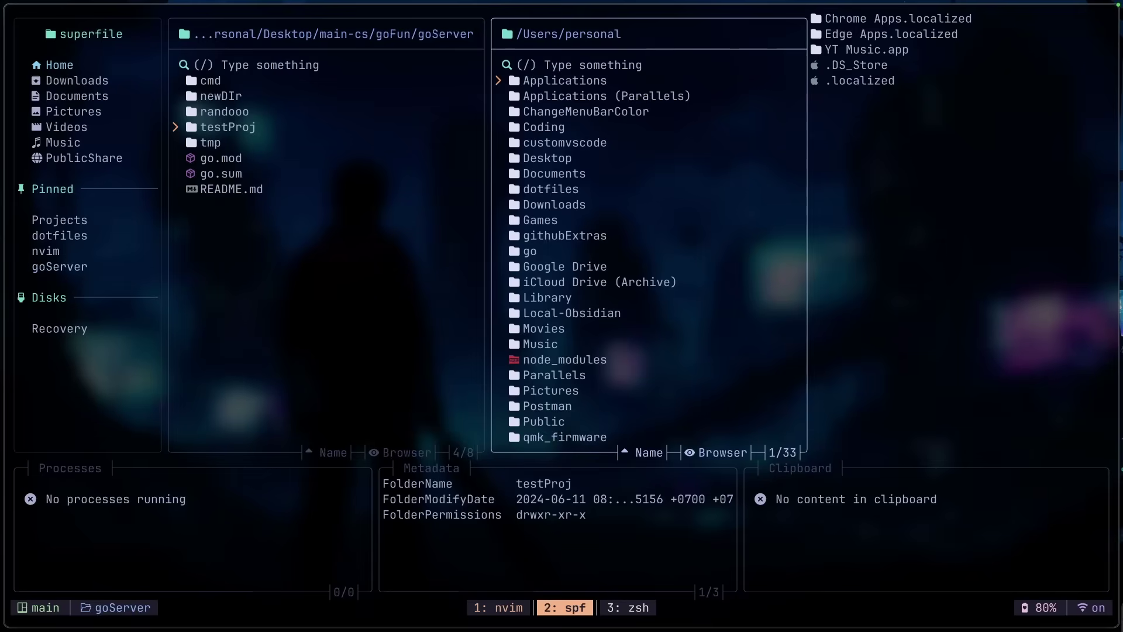
pyautogui.press('Down')
pyautogui.press('Down')
pyautogui.press('Down')
pyautogui.press('Down')
pyautogui.press('Down')
pyautogui.press('Down')
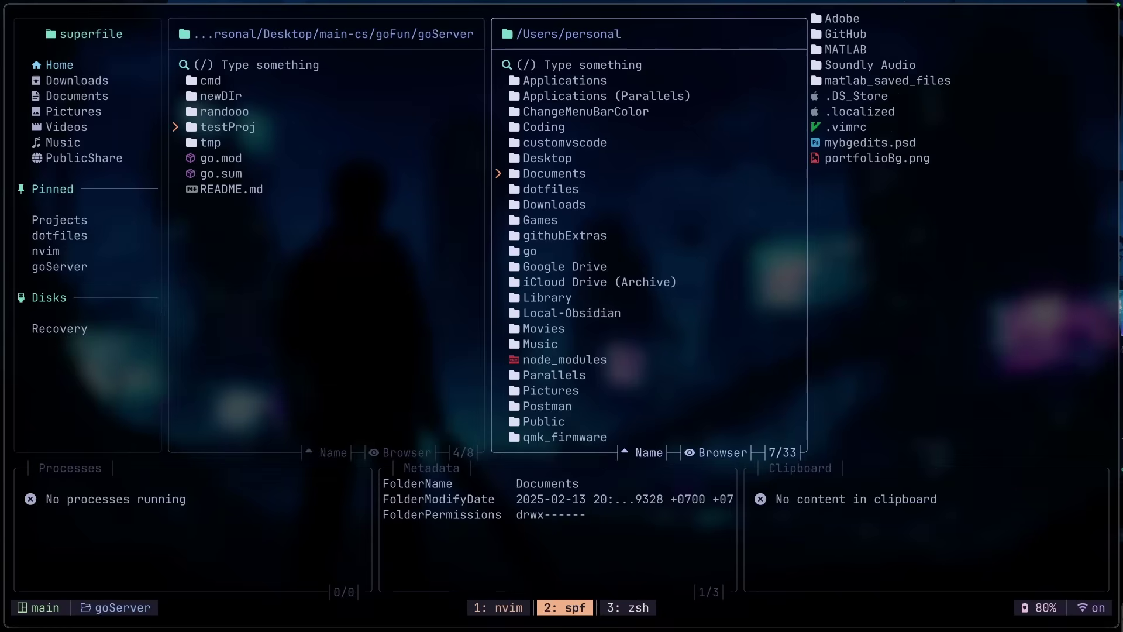
pyautogui.press('Down')
pyautogui.press('Down')
pyautogui.press('Up')
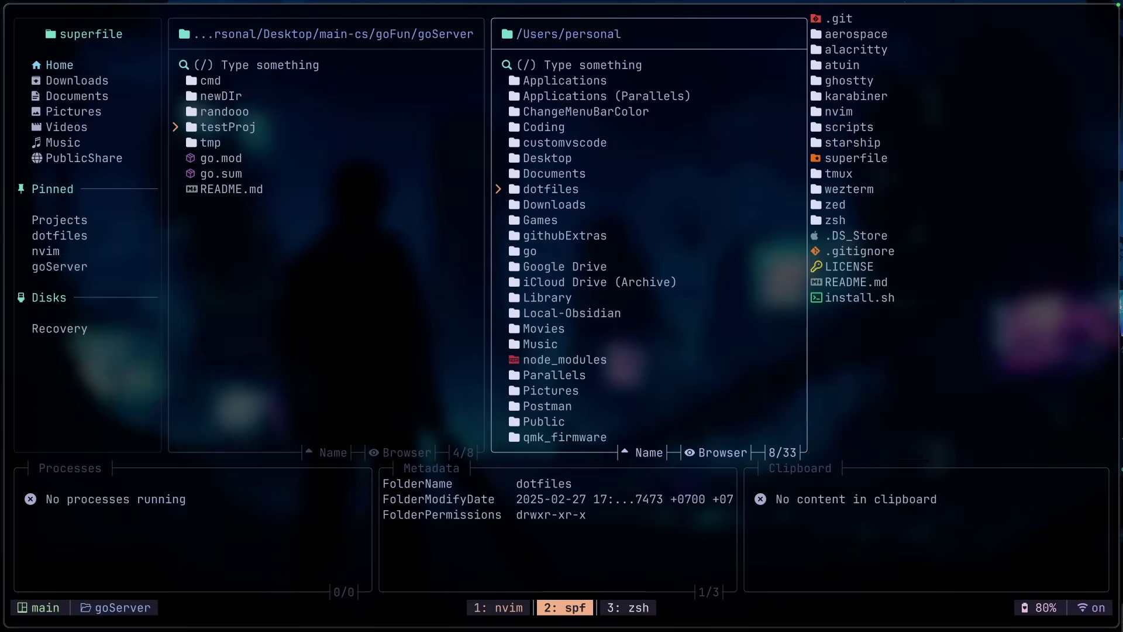
pyautogui.press('Right')
pyautogui.press('Down')
pyautogui.press('Down')
pyautogui.press('Down')
pyautogui.press('Down')
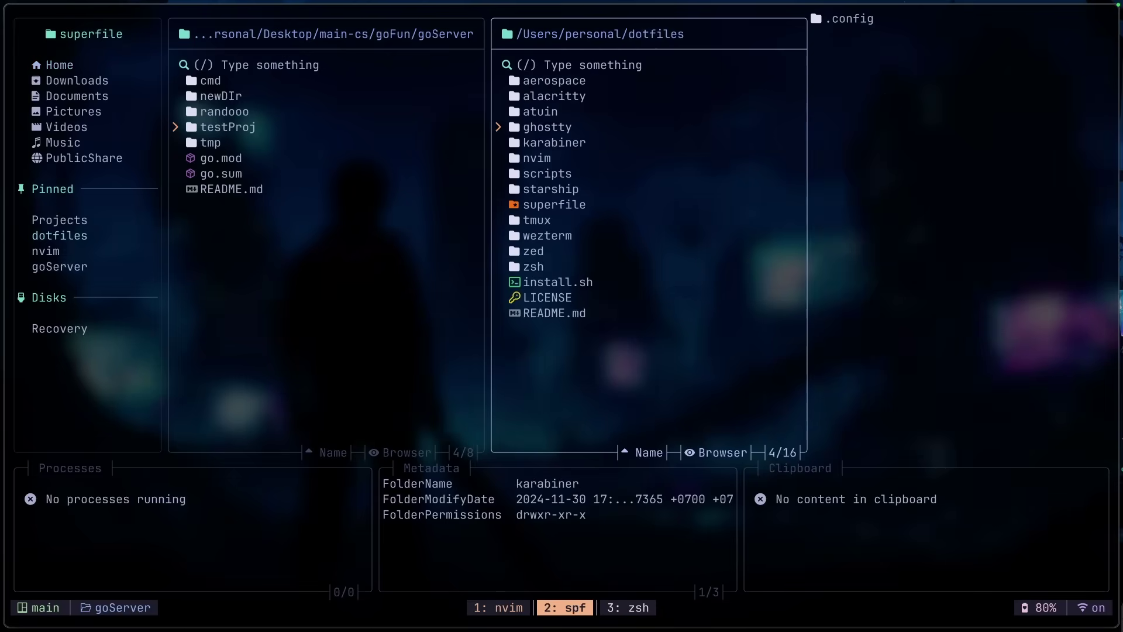
pyautogui.press('Up')
pyautogui.press('Up')
pyautogui.press('Down')
pyautogui.press('Down')
pyautogui.press('Down')
pyautogui.press('Down')
pyautogui.press('Down')
pyautogui.press('Down')
pyautogui.press('Down')
pyautogui.press('Down')
pyautogui.press('Down')
pyautogui.press('Down')
pyautogui.press('Down')
pyautogui.press('Up')
pyautogui.press('Up')
pyautogui.press('Up')
pyautogui.press('Up')
pyautogui.press('Up')
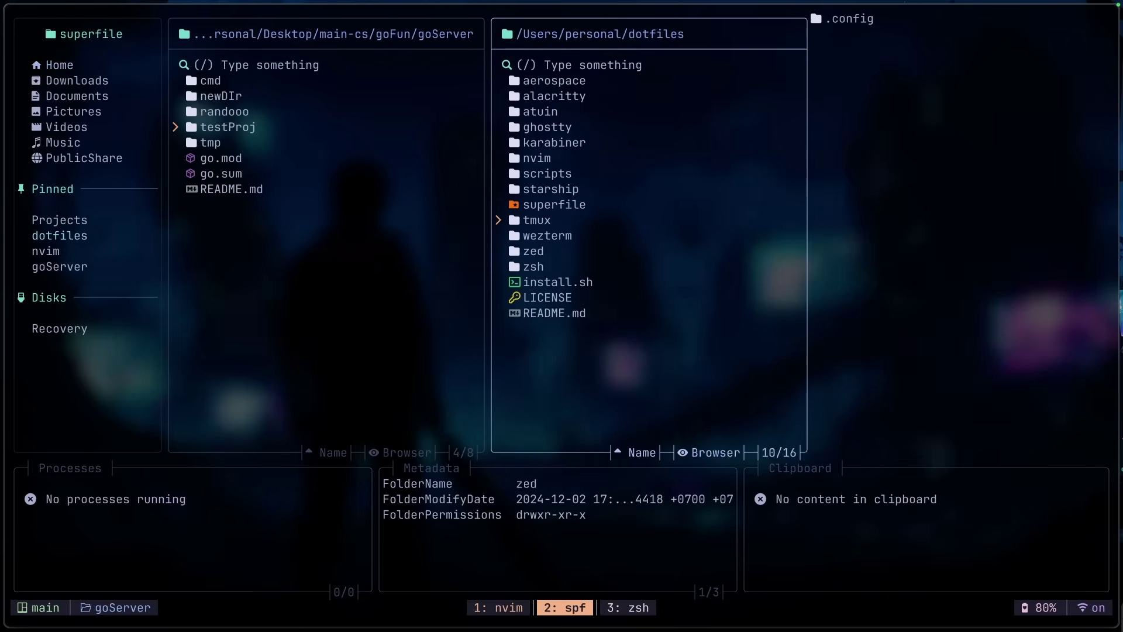
pyautogui.press('Right')
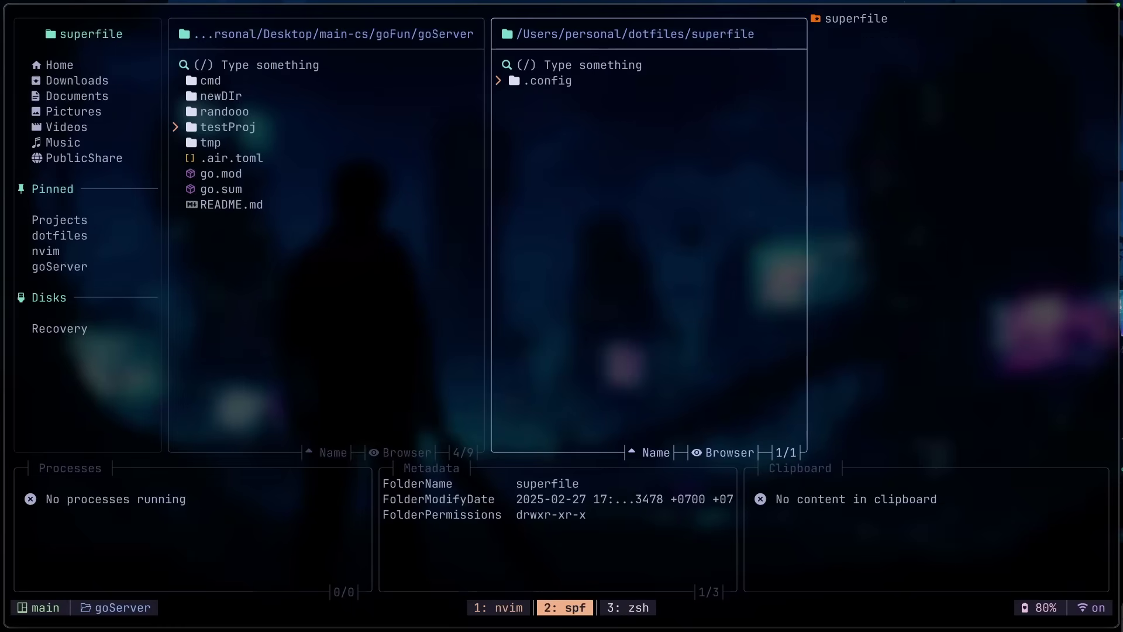
pyautogui.press('Left')
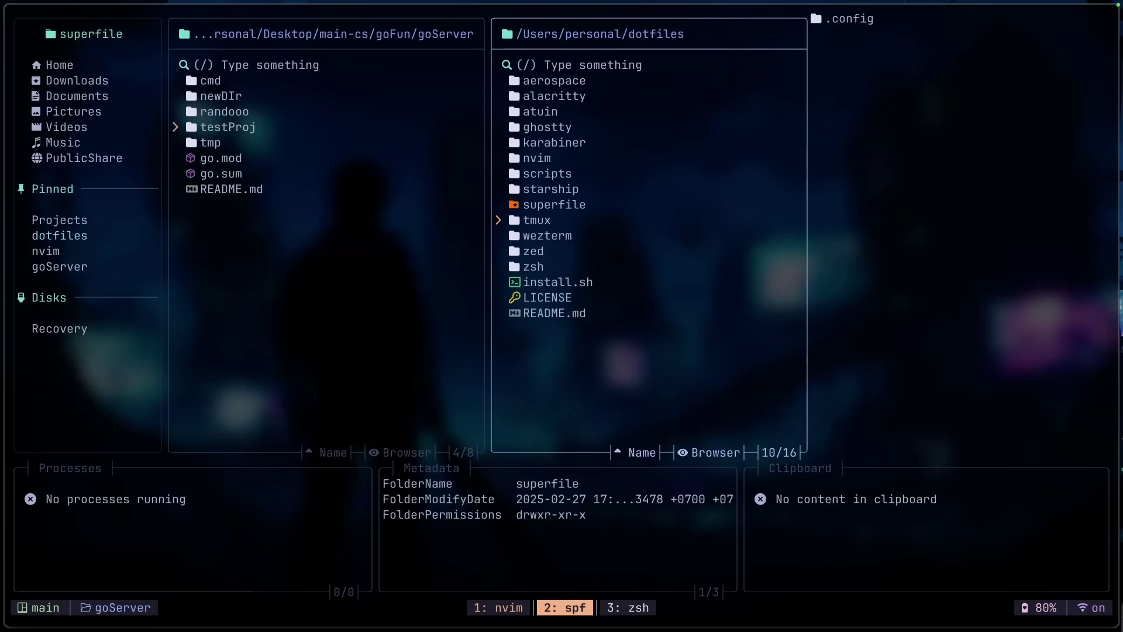
# - Open a third panel on /Users/personal and cycle focus between it and the goServer panel
pyautogui.press('n')
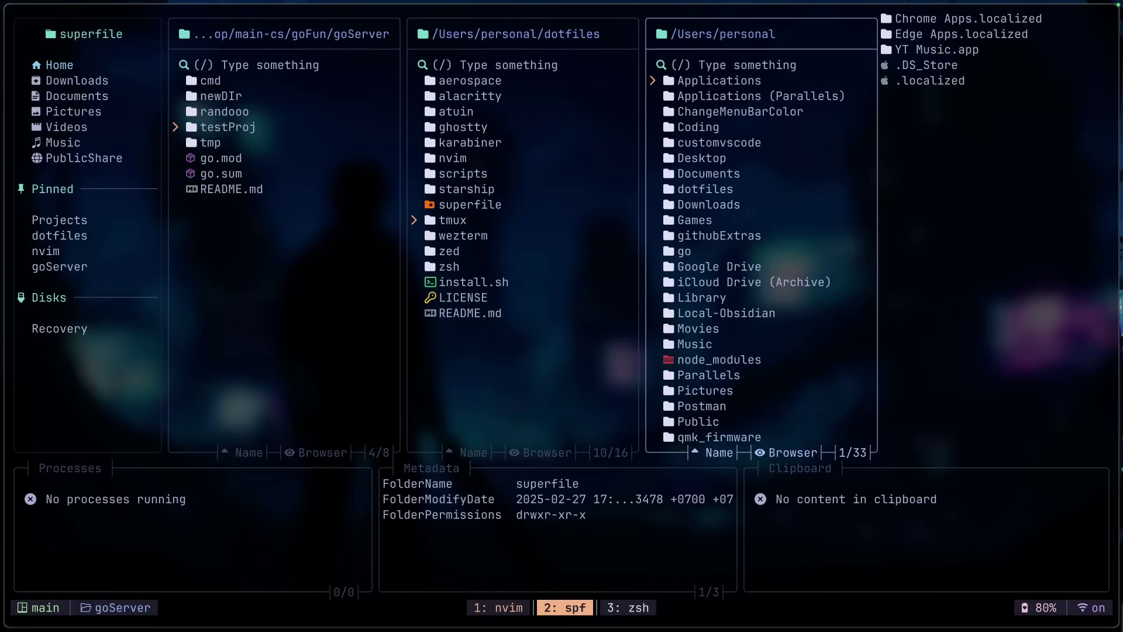
pyautogui.hotkey('shift', 'Tab')
pyautogui.hotkey('shift', 'Tab')
pyautogui.press('Tab')
pyautogui.press('Tab')
pyautogui.hotkey('shift', 'Tab')
pyautogui.hotkey('shift', 'Tab')
pyautogui.press('Tab')
pyautogui.press('Tab')
pyautogui.hotkey('shift', 'Tab')
pyautogui.hotkey('shift', 'Tab')
pyautogui.press('Tab')
pyautogui.press('Tab')
# - Close the /Users/personal panel, enter dotfiles/superfile, then move into goServer's cmd folder
pyautogui.hotkey('ctrl', 'w')
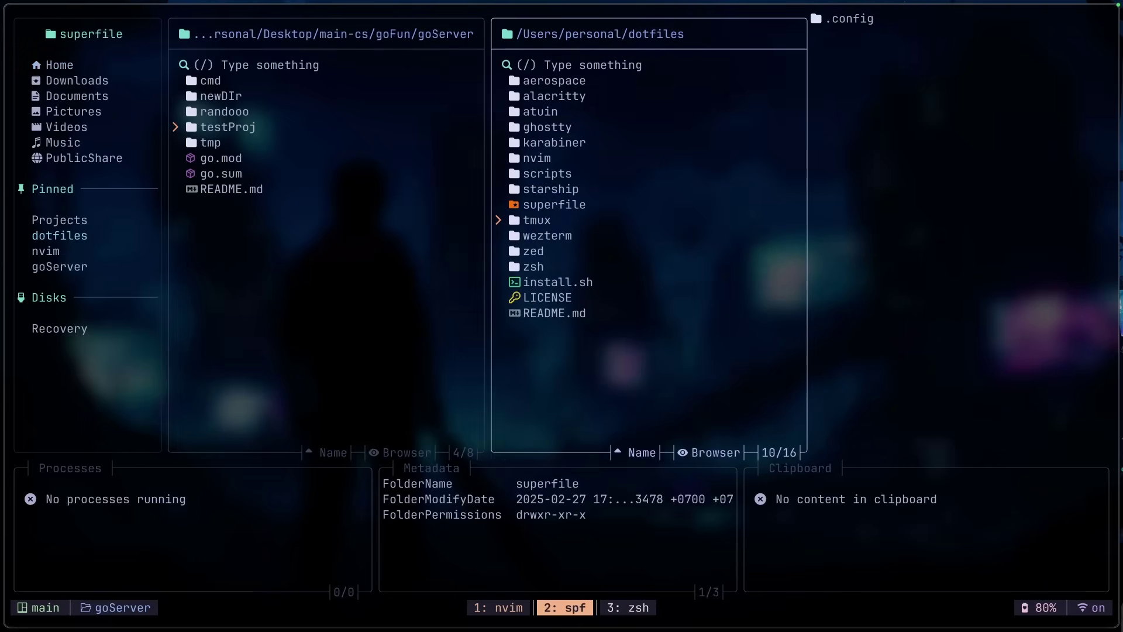
pyautogui.press('Return')
pyautogui.press('Tab')
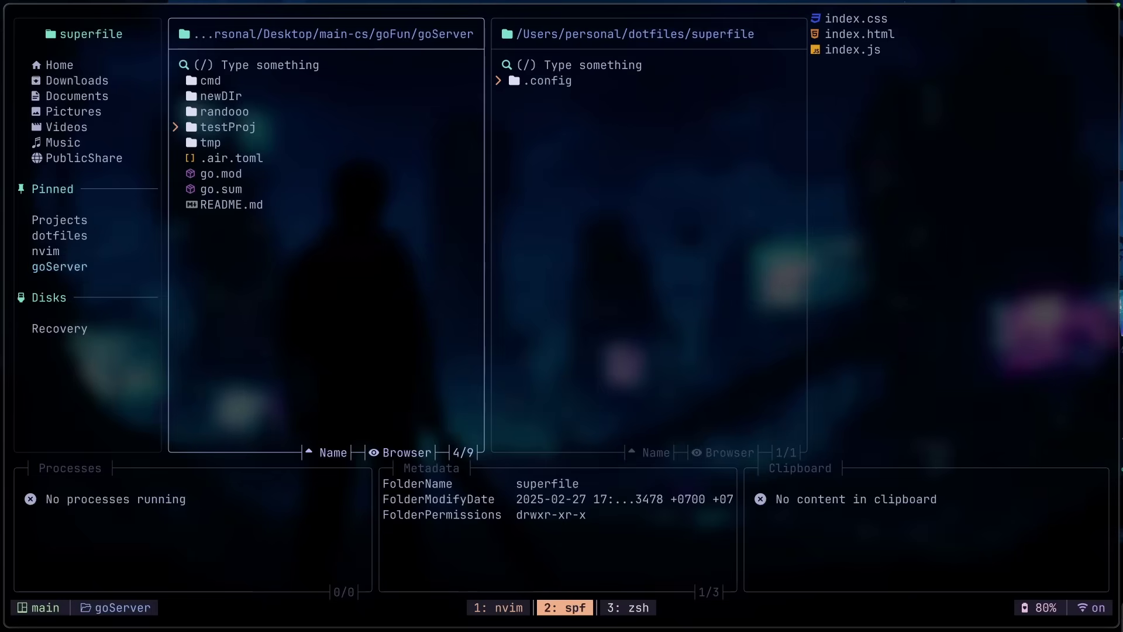
pyautogui.press('f')
pyautogui.press('f')
pyautogui.press('Down')
pyautogui.press('Down')
pyautogui.press('Down')
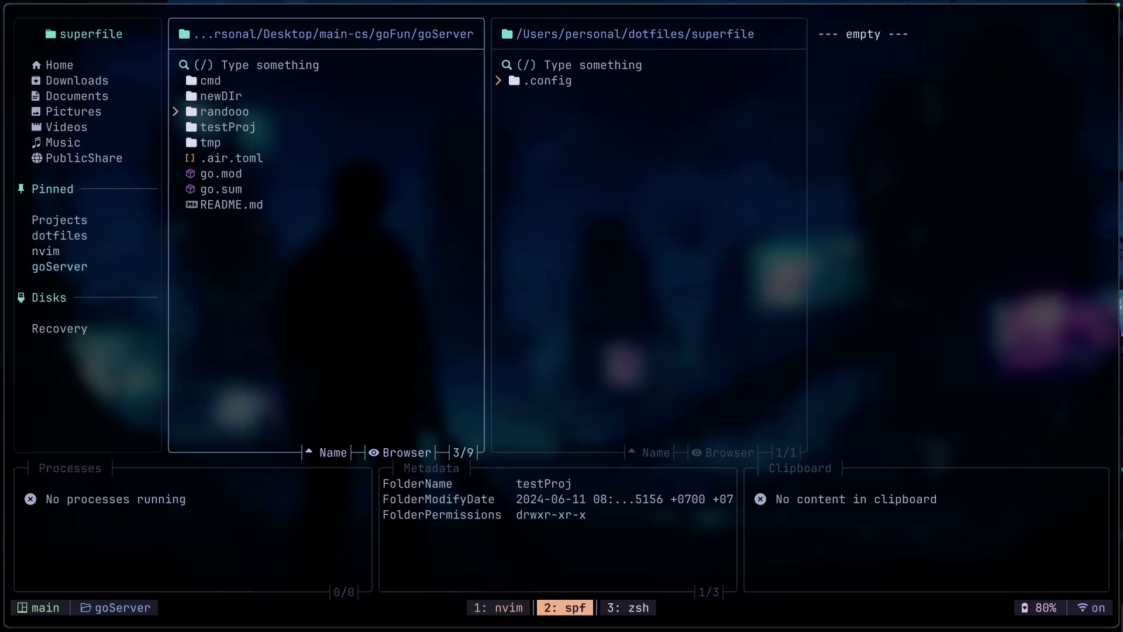
pyautogui.press('Down')
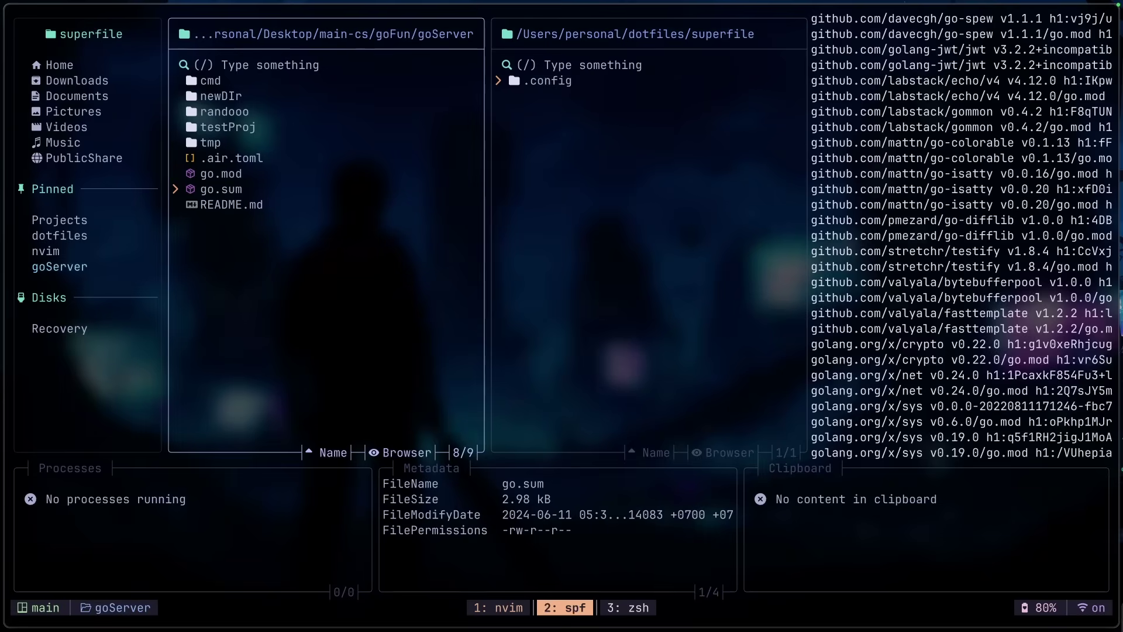
pyautogui.press('Up')
pyautogui.press('Up')
pyautogui.press('Up')
pyautogui.press('Up')
pyautogui.press('Up')
pyautogui.press('Up')
pyautogui.press('Up')
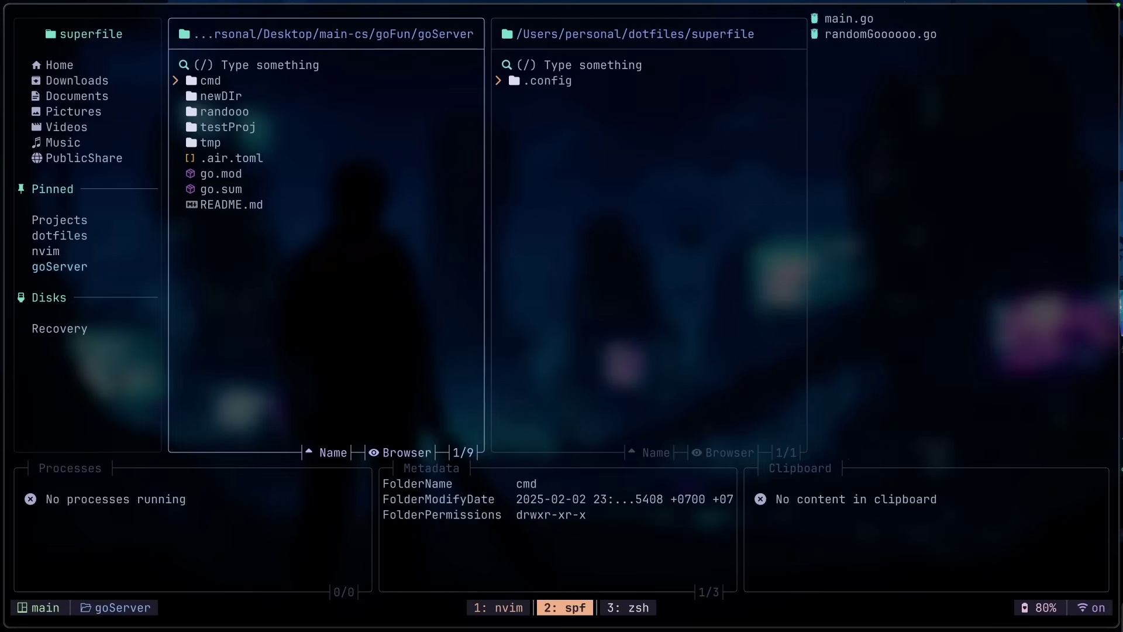
pyautogui.press('Right')
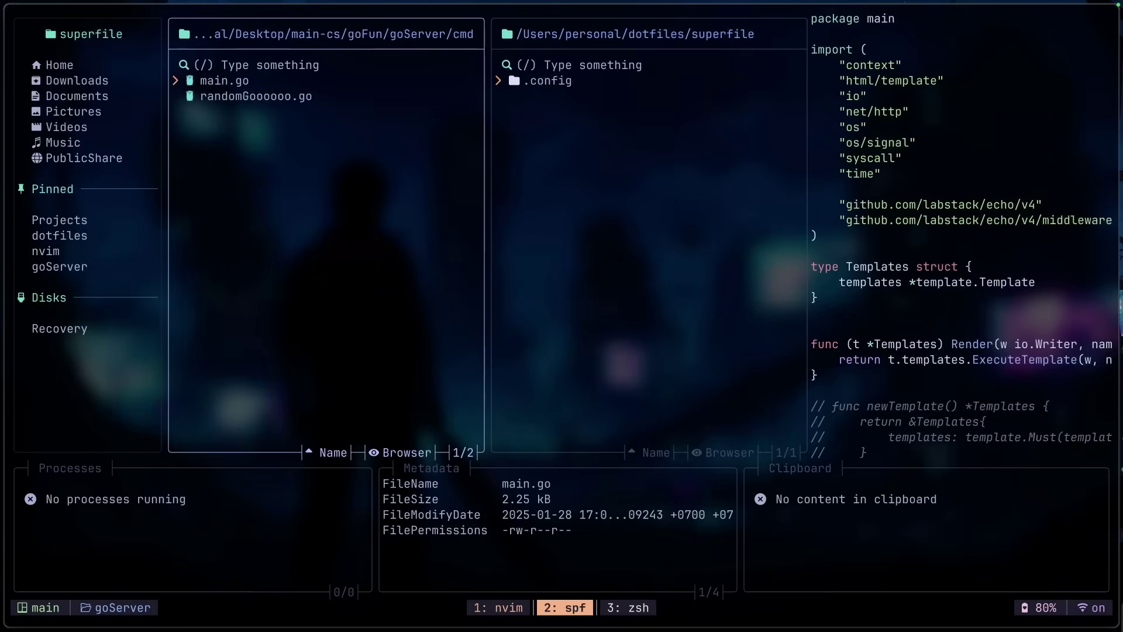
# - Open main.go in Neovim, skim through it to the imports, and quit with :q
pyautogui.press('e')
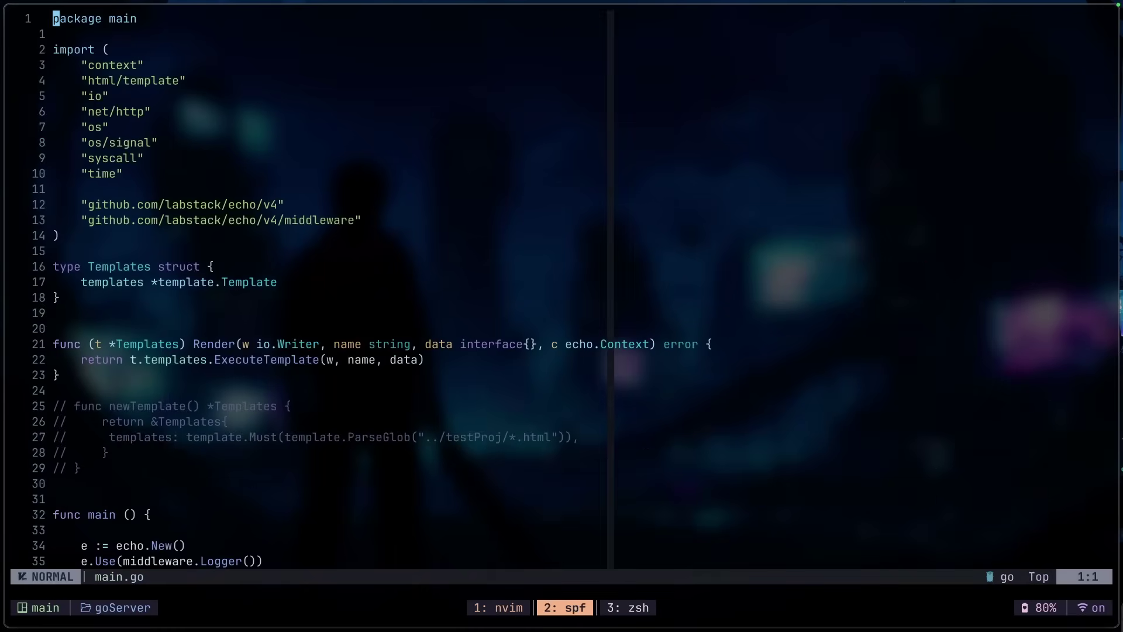
pyautogui.press('}')
pyautogui.press('}')
pyautogui.press('}')
pyautogui.press('}')
pyautogui.press('}')
pyautogui.press('}')
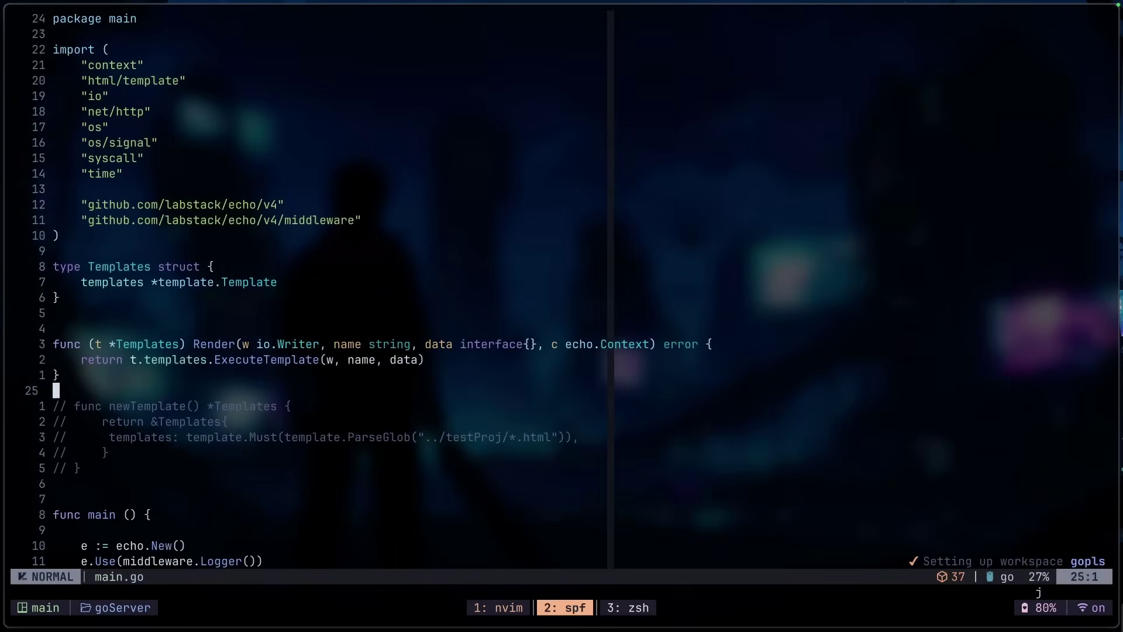
pyautogui.press('g')
pyautogui.press('g')
pyautogui.press('j')
pyautogui.press('j')
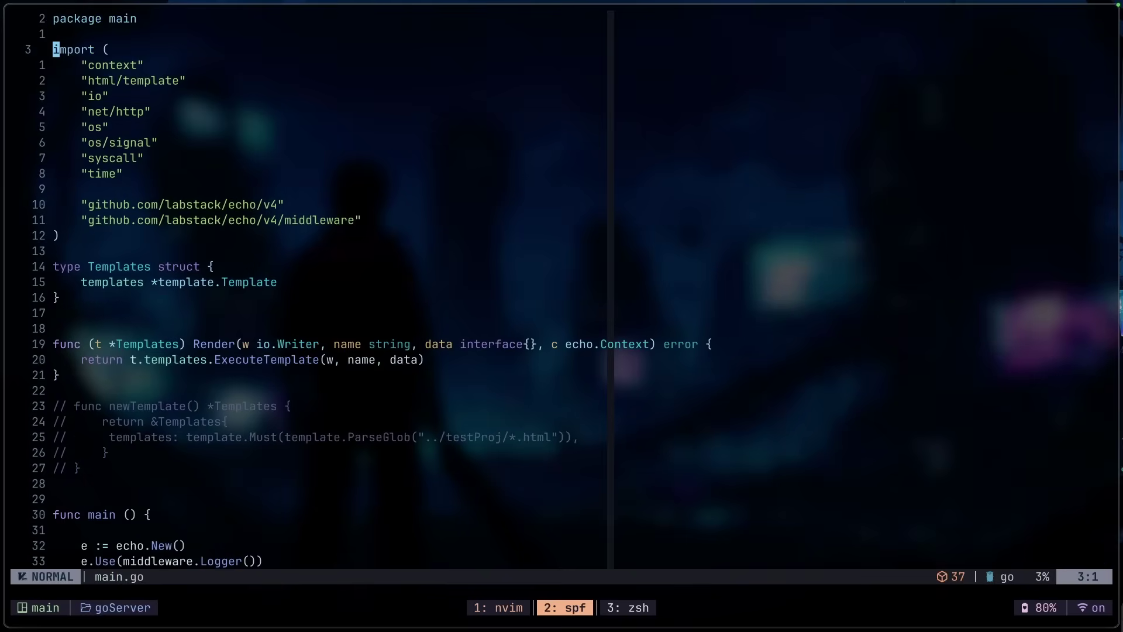
pyautogui.write(':q')
pyautogui.press('Return')
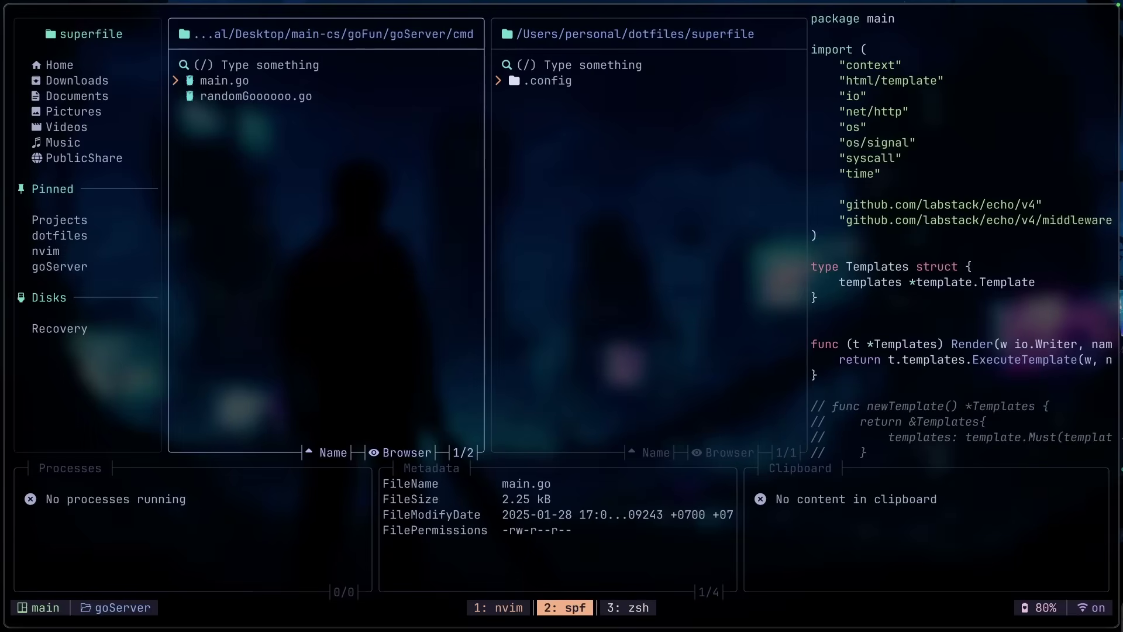
# - Open the goServer folder listing in Neovim, browse its entries, then quit back to superfile
pyautogui.press('h')
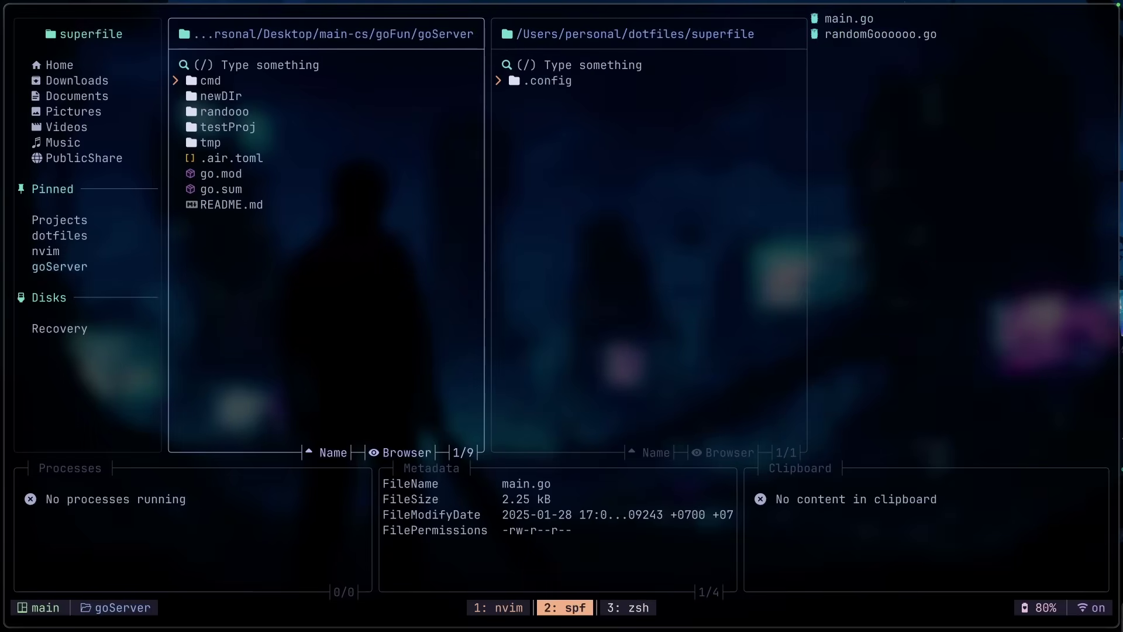
pyautogui.hotkey('shift', 'e')
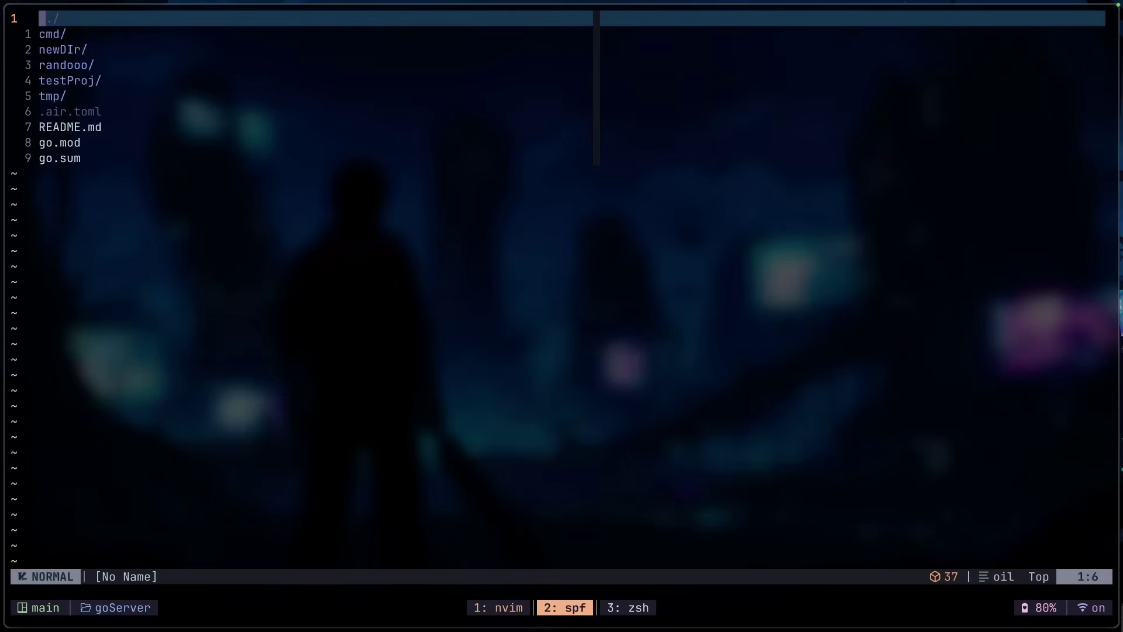
pyautogui.press('j')
pyautogui.press('j')
pyautogui.press('j')
pyautogui.press('j')
pyautogui.press('k')
pyautogui.press('k')
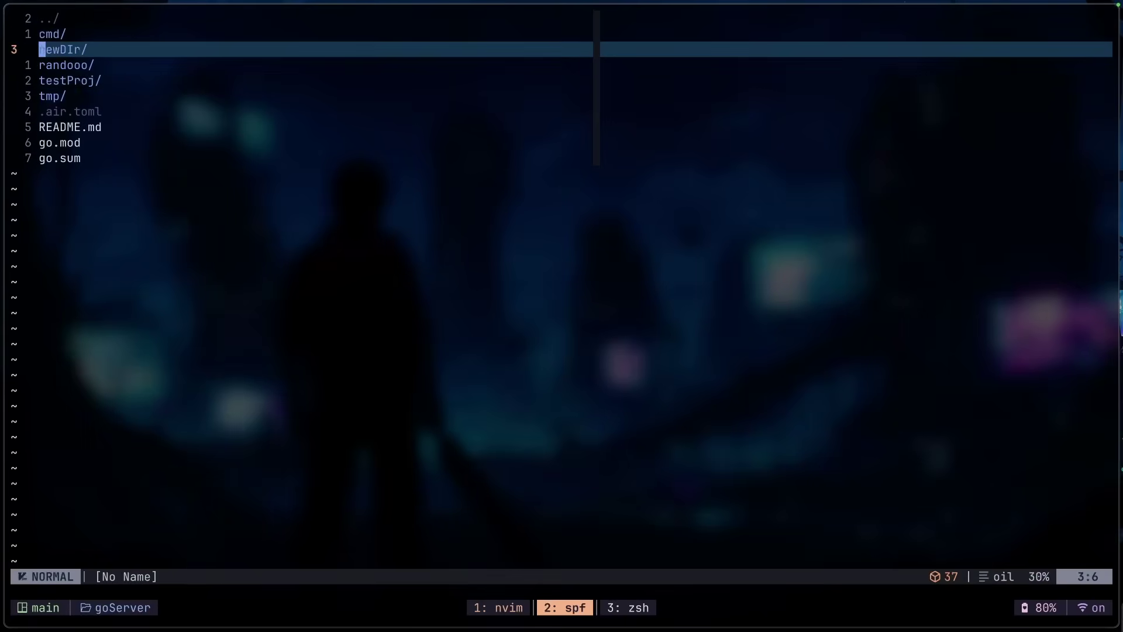
pyautogui.write('jj')
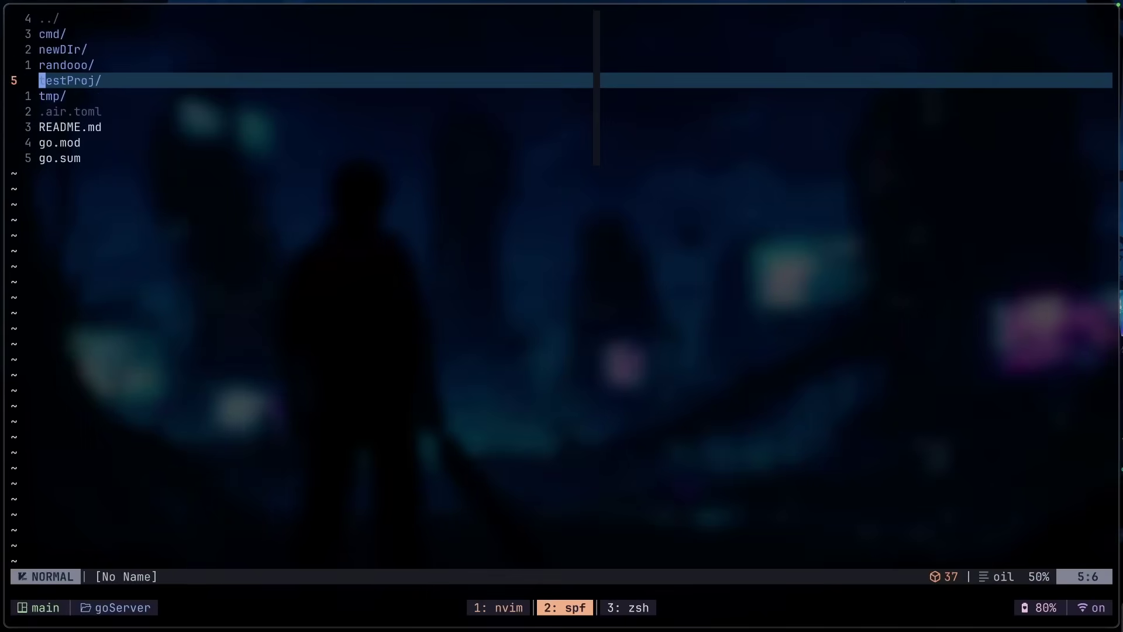
pyautogui.write(':q')
pyautogui.press('Return')
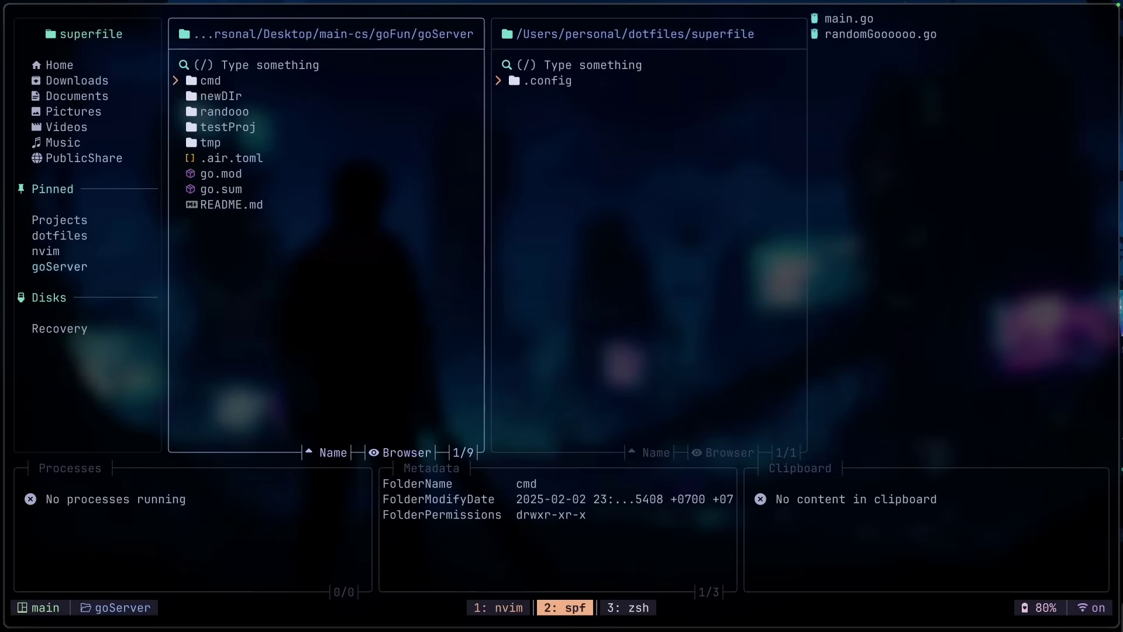
# - In select mode, mark testProj, tmp and .air.toml and copy them to the clipboard
pyautogui.press('j')
pyautogui.press('j')
pyautogui.press('j')
pyautogui.press('j')
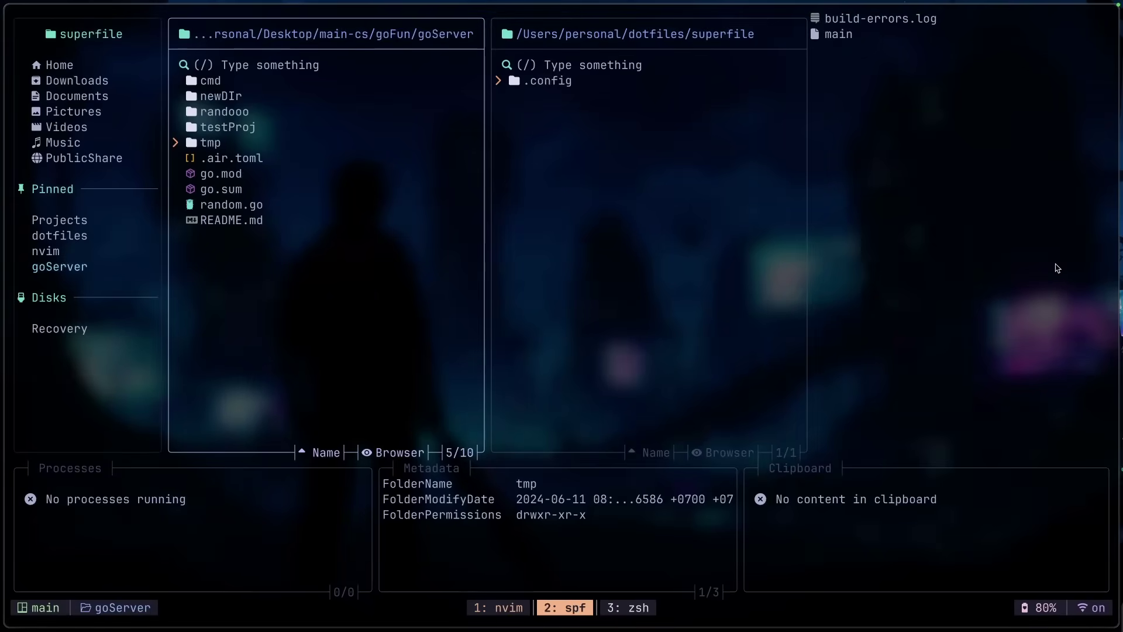
pyautogui.press('v')
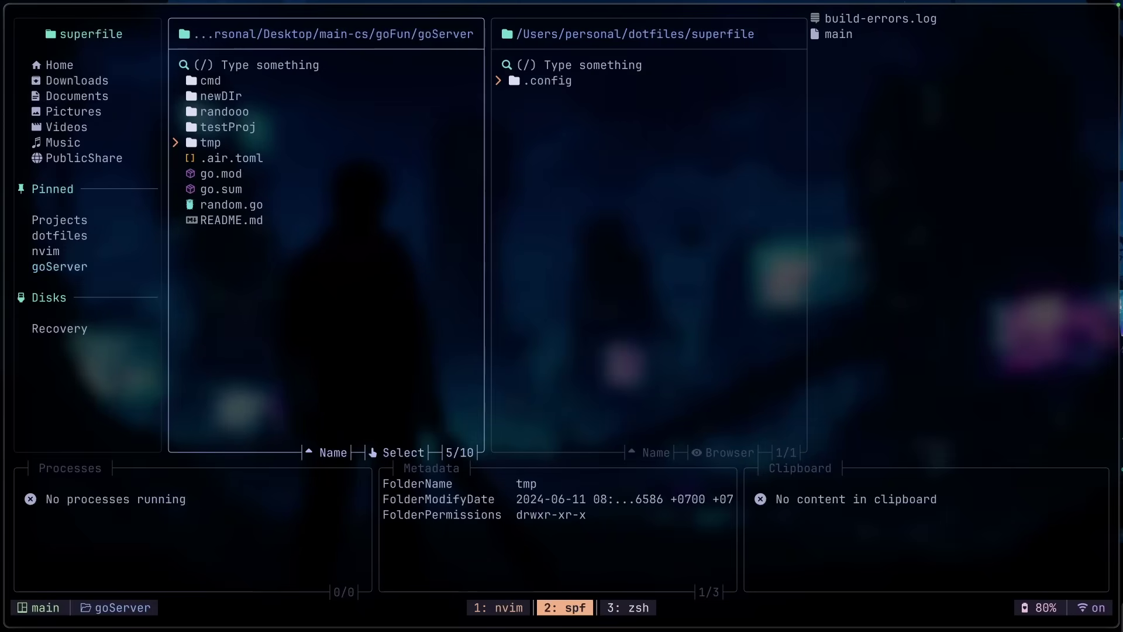
pyautogui.press('Down')
pyautogui.press('Up')
pyautogui.press('Up')
pyautogui.press('Up')
pyautogui.press('Down')
pyautogui.press('Down')
pyautogui.press('Up')
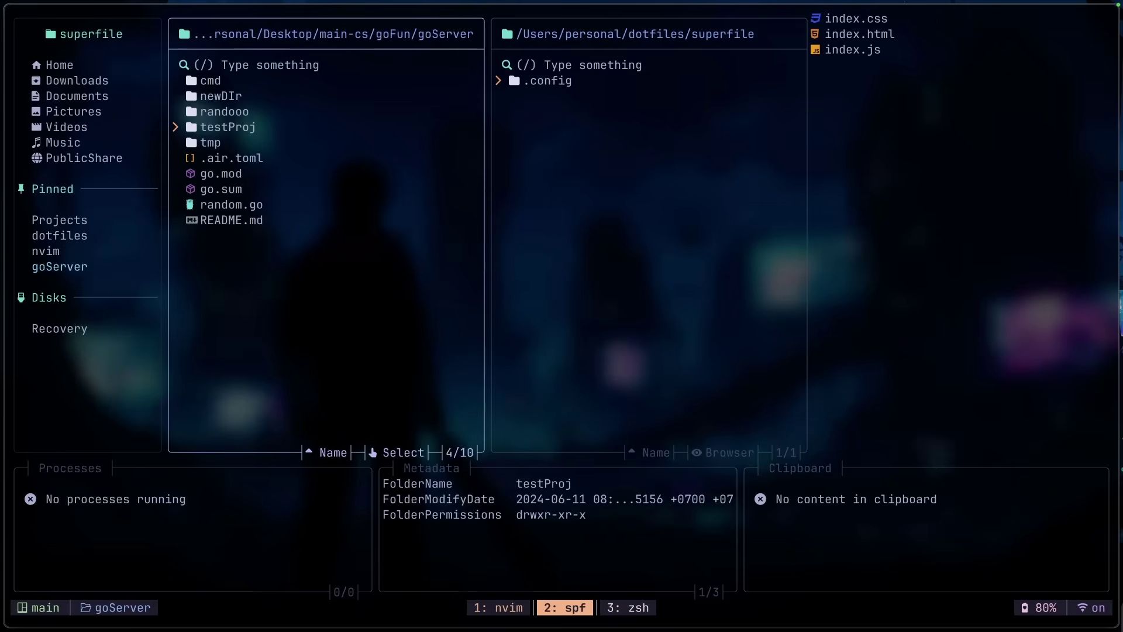
pyautogui.press('Down')
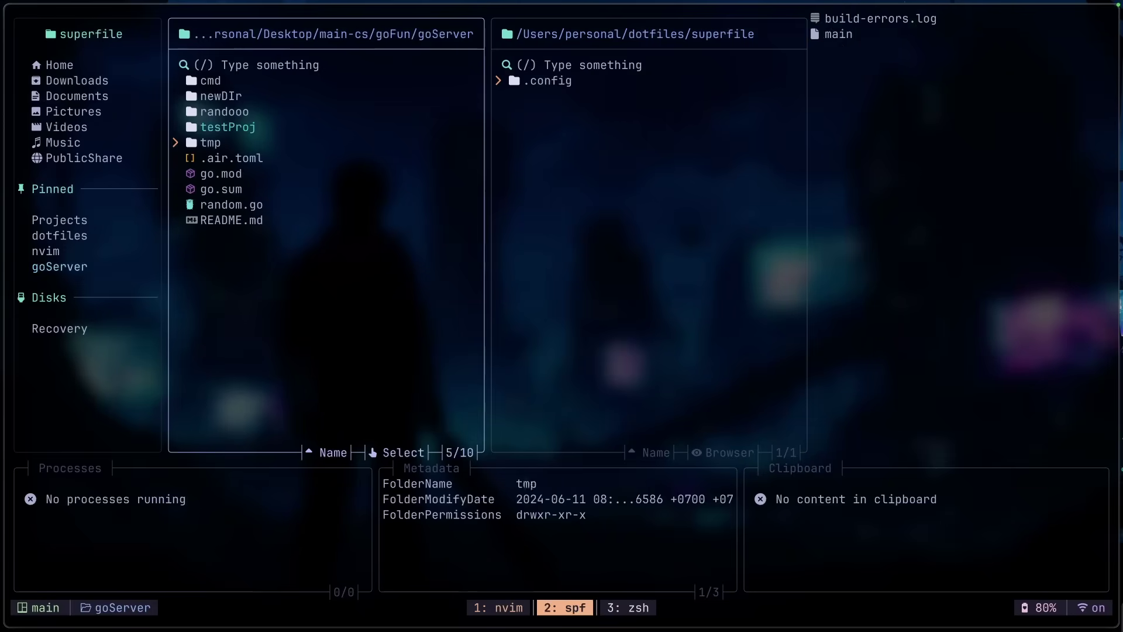
pyautogui.press('Down')
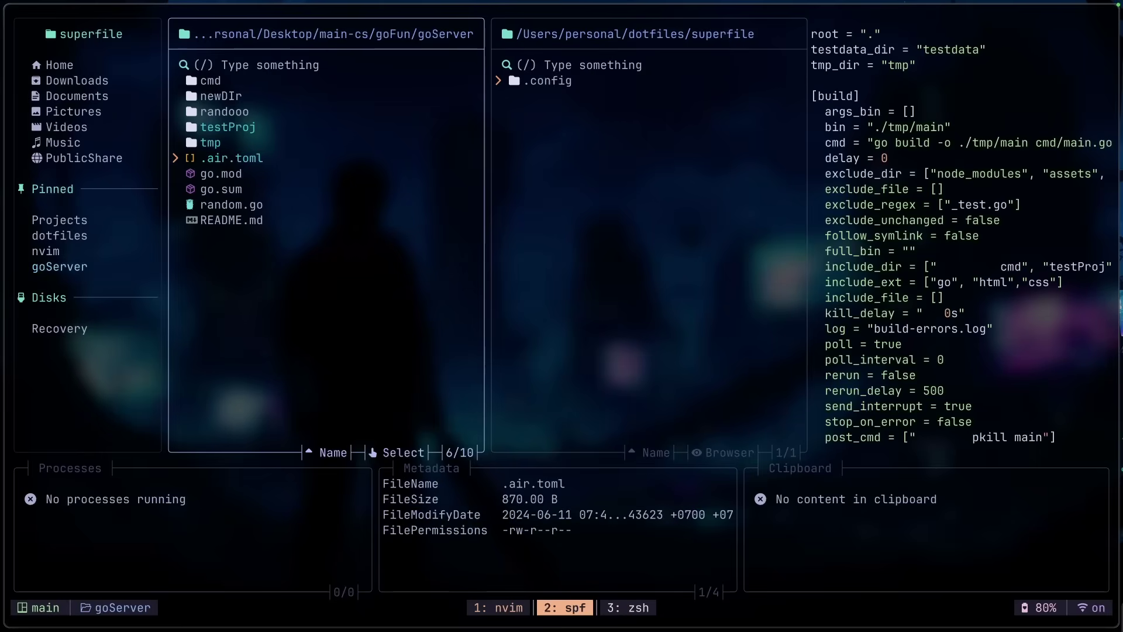
pyautogui.press('Up')
pyautogui.press('Up')
pyautogui.press('Down')
pyautogui.press('Down')
pyautogui.hotkey('ctrl', 'c')
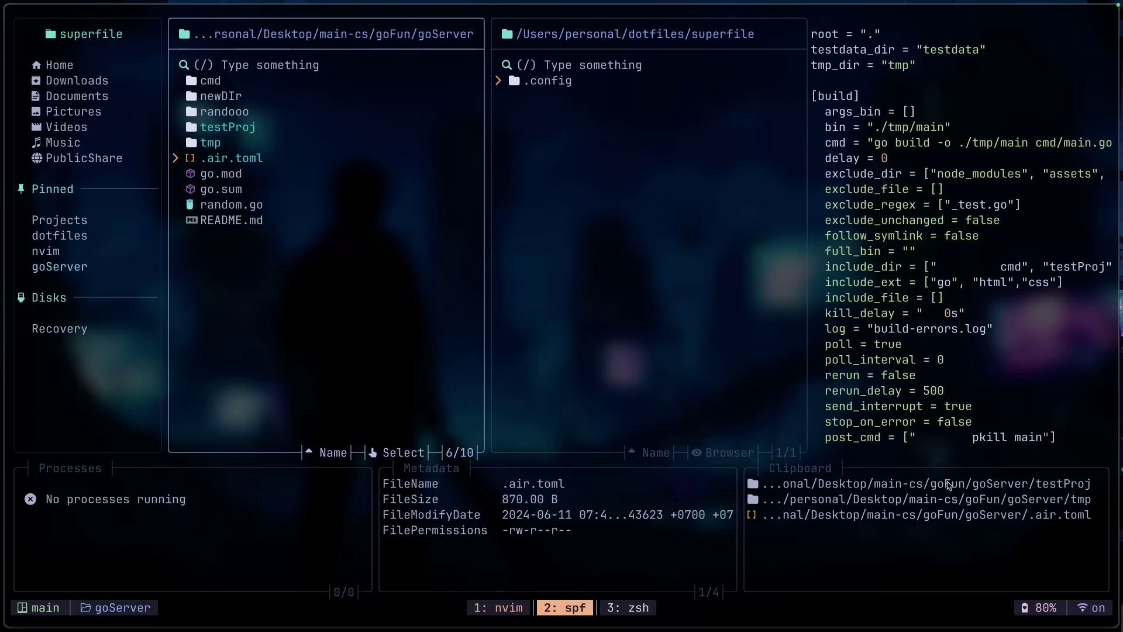
# - Reselect starting at randooo and copy randooo, testProj and tmp to the clipboard
pyautogui.press('v')
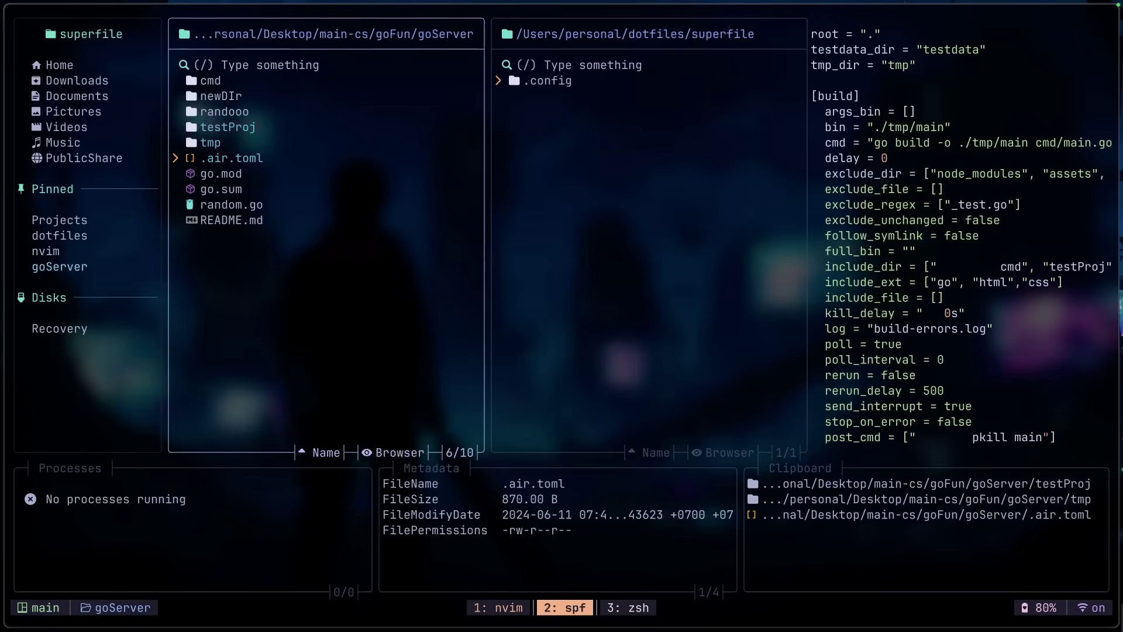
pyautogui.press('Up')
pyautogui.press('Up')
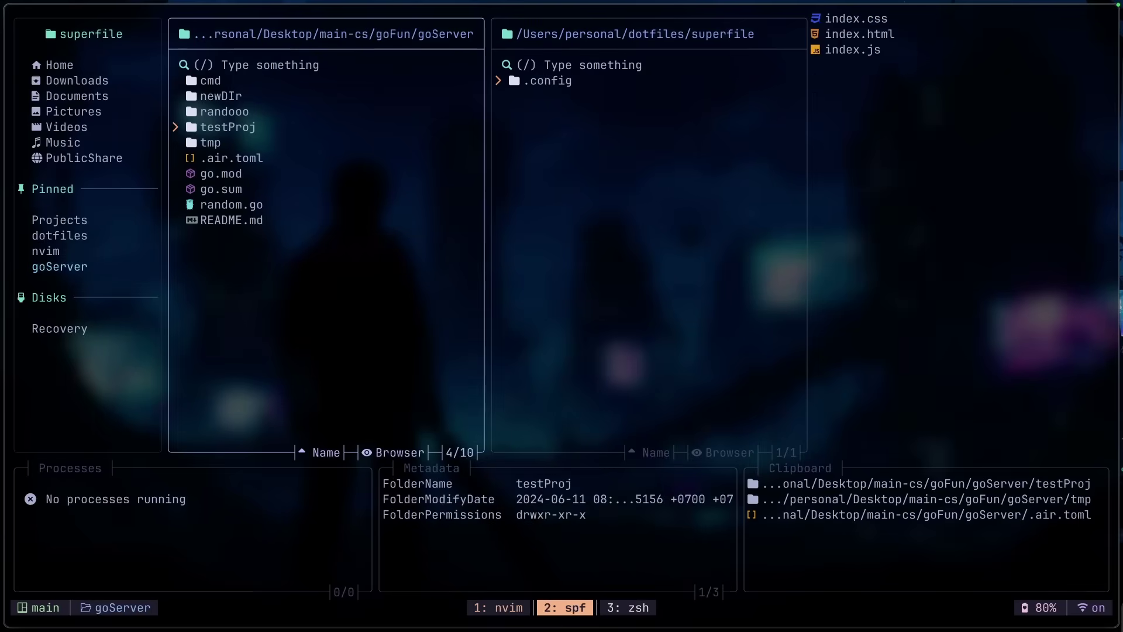
pyautogui.press('Up')
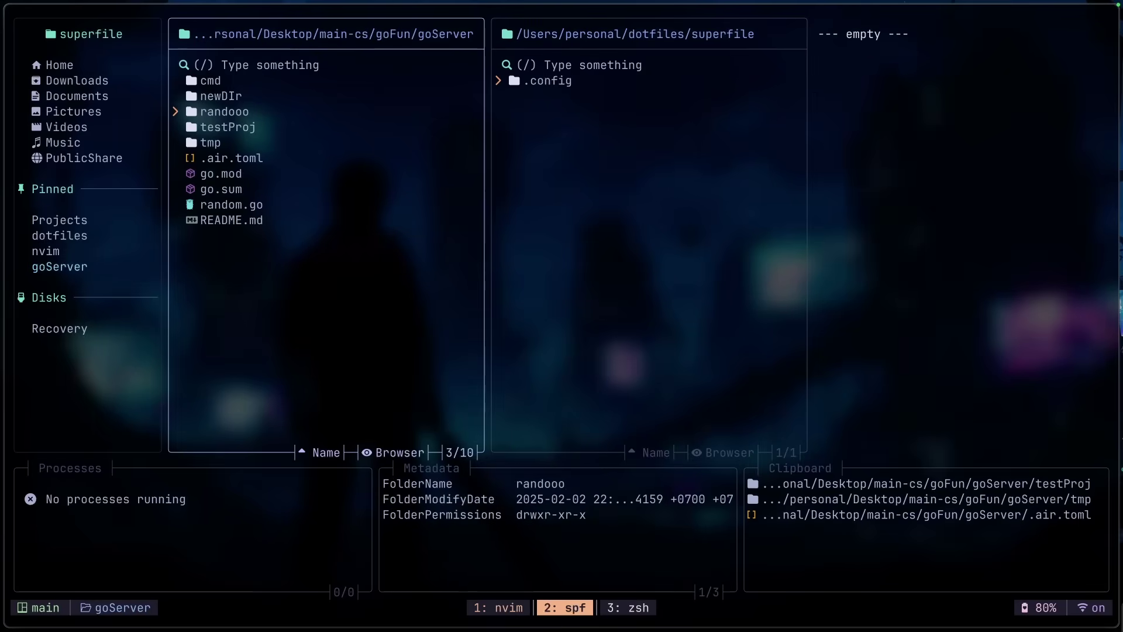
pyautogui.press('v')
pyautogui.press('space')
pyautogui.press('Down')
pyautogui.press('Down')
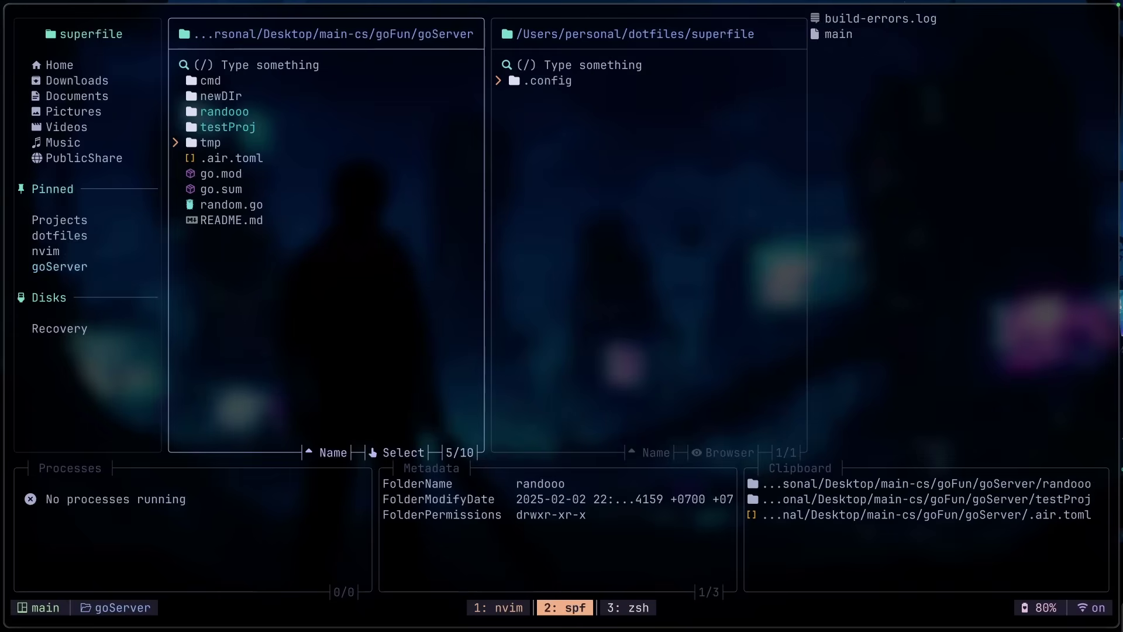
pyautogui.press('Down')
pyautogui.press('Up')
pyautogui.press('Up')
# - Move between the tmp folder and .air.toml, then re-enter select mode
pyautogui.press('Up')
pyautogui.press('v')
pyautogui.press('Down')
pyautogui.press('Down')
pyautogui.press('Down')
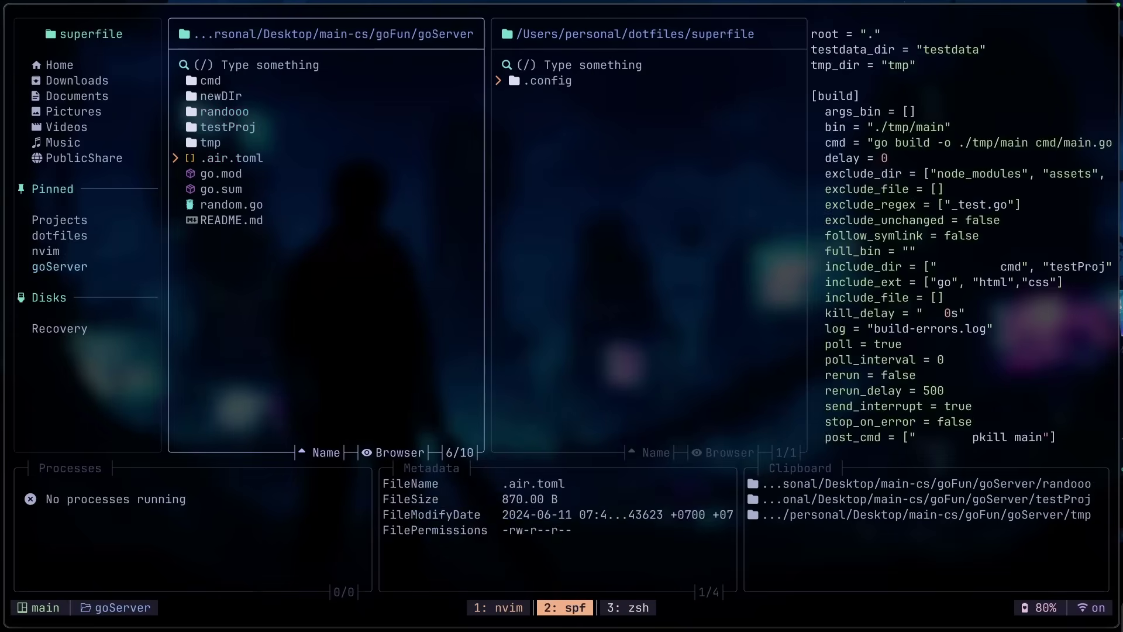
pyautogui.press('Up')
pyautogui.press('Down')
pyautogui.press('Up')
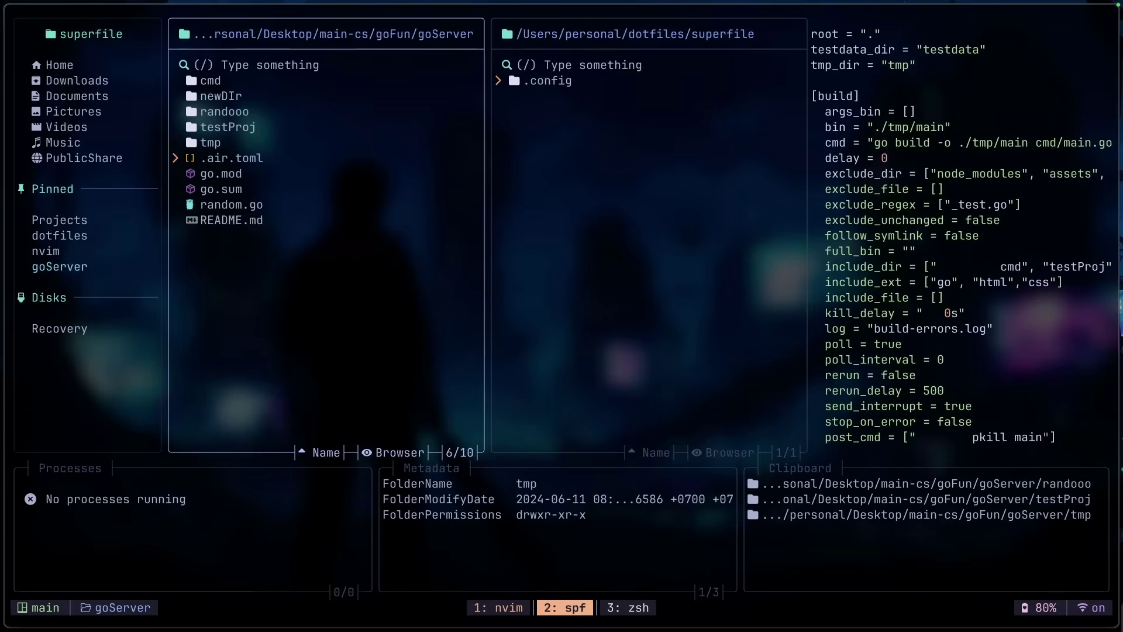
pyautogui.press('Down')
pyautogui.press('v')
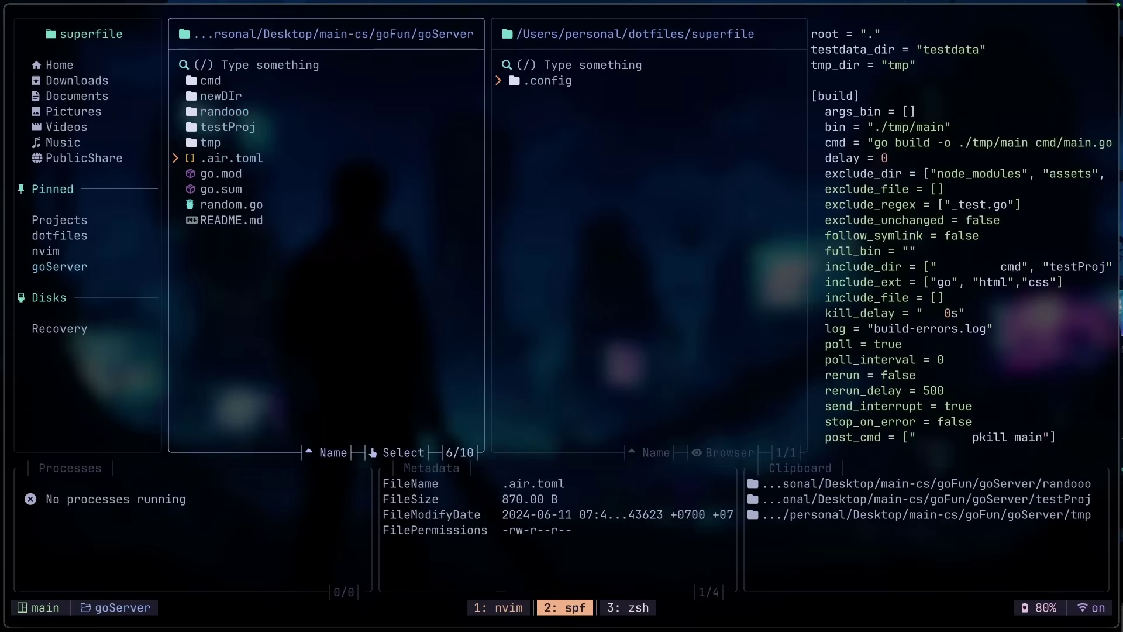
# - Leave select mode, go to random.go, and confirm sending it to the trash
pyautogui.press('v')
pyautogui.press('Down')
pyautogui.press('Down')
pyautogui.press('Down')
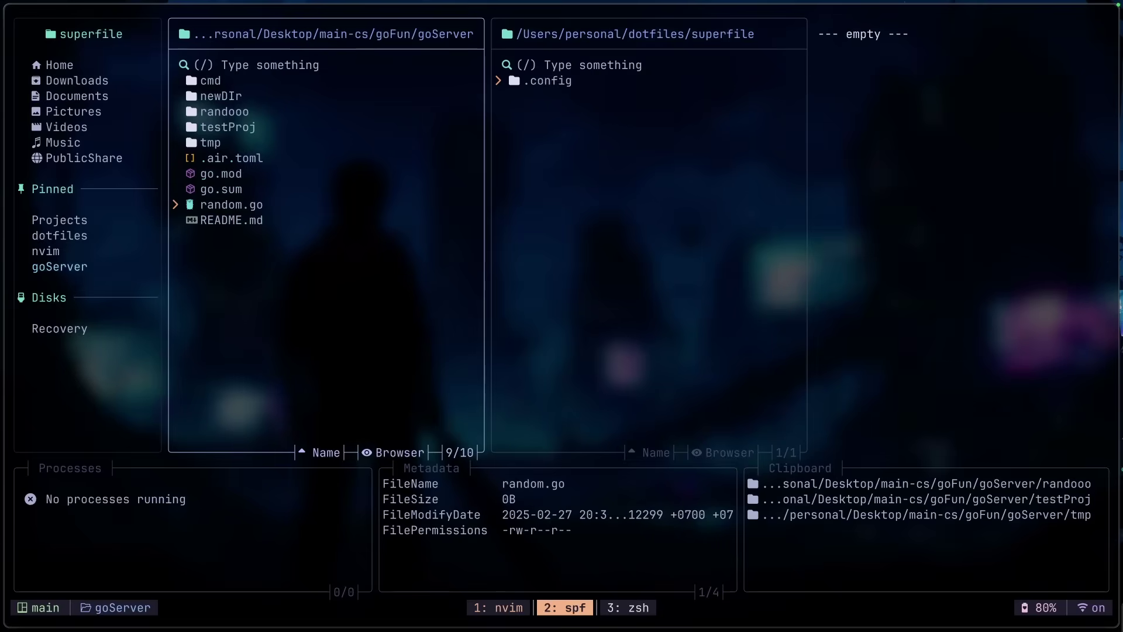
pyautogui.press('Up')
pyautogui.press('Down')
pyautogui.hotkey('ctrl', 'd')
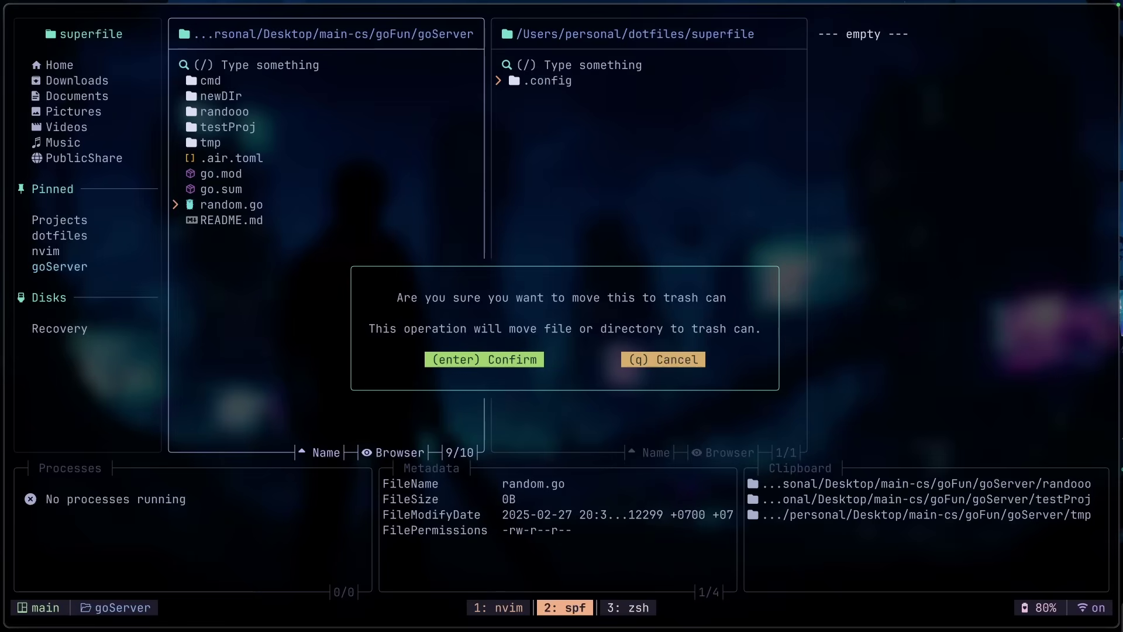
pyautogui.press('Return')
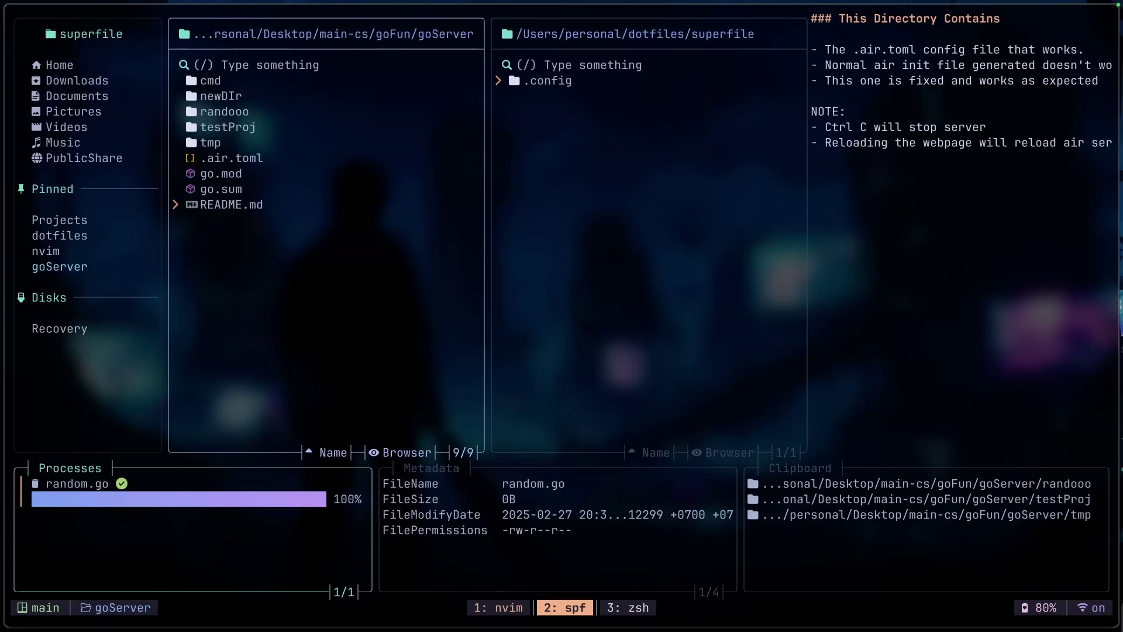
# - Create a new folder named random in goServer
pyautogui.press('Up')
pyautogui.press('Up')
pyautogui.press('Up')
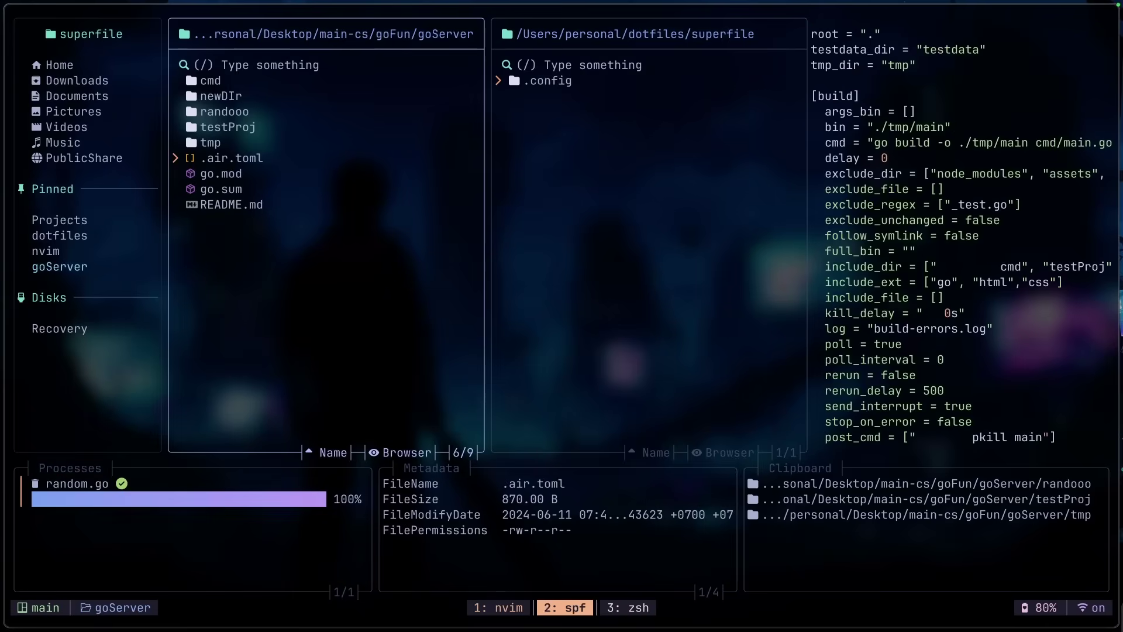
pyautogui.hotkey('ctrl', 'n')
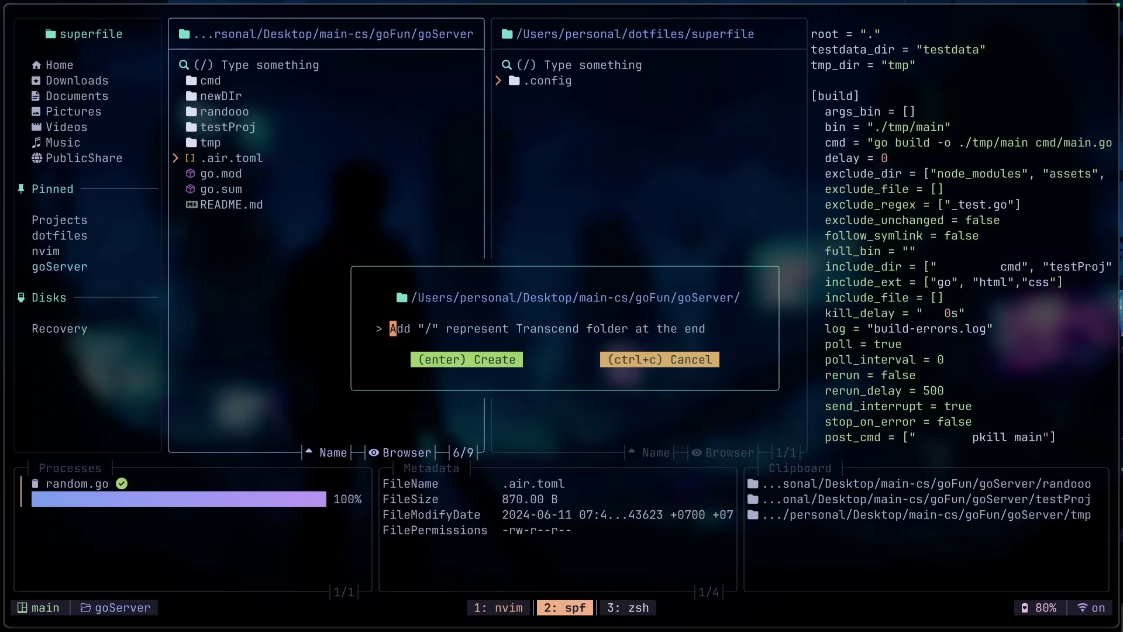
pyautogui.write('random')
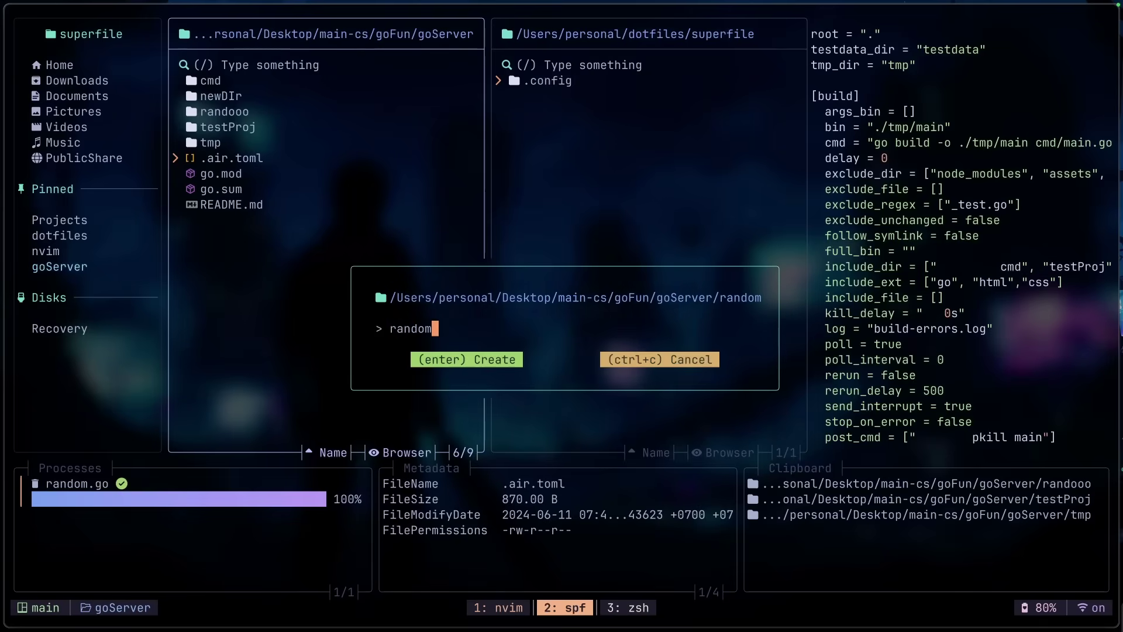
pyautogui.write('/')
pyautogui.press('Return')
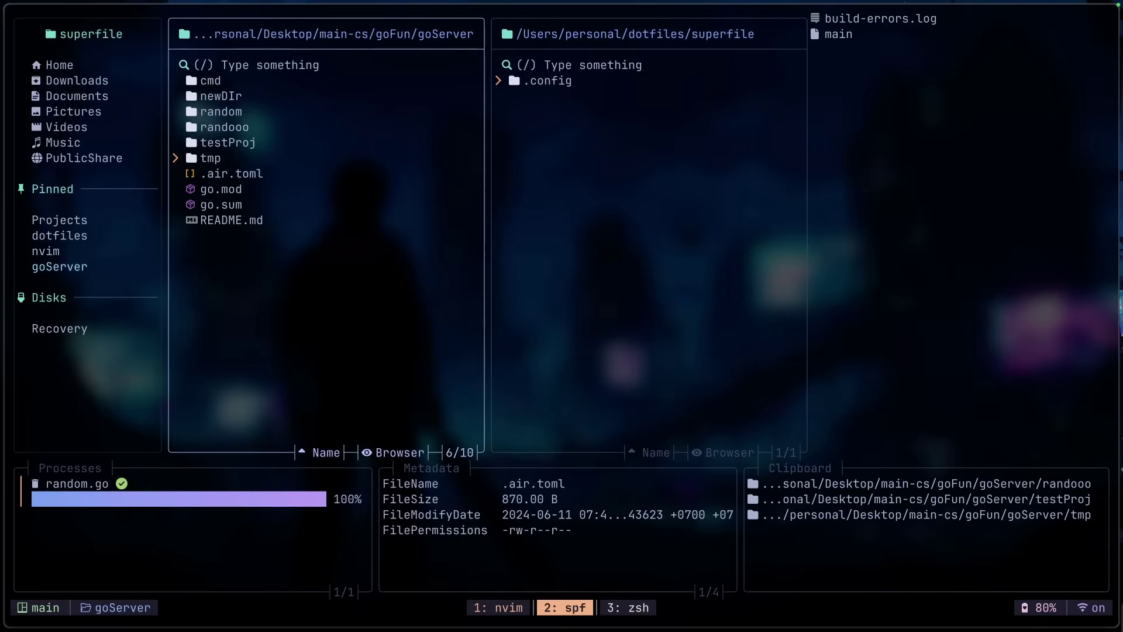
# - Rename the randooo folder to randommm
pyautogui.press('Up')
pyautogui.press('Up')
pyautogui.press('Up')
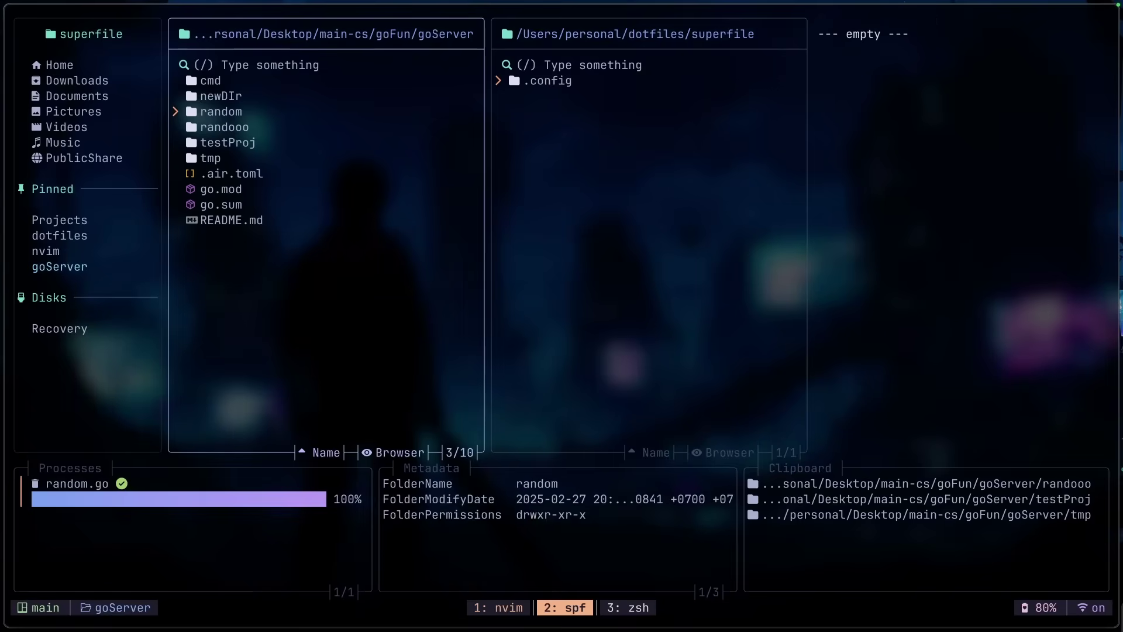
pyautogui.press('Down')
pyautogui.hotkey('ctrl', 'r')
pyautogui.press('BackSpace')
pyautogui.press('BackSpace')
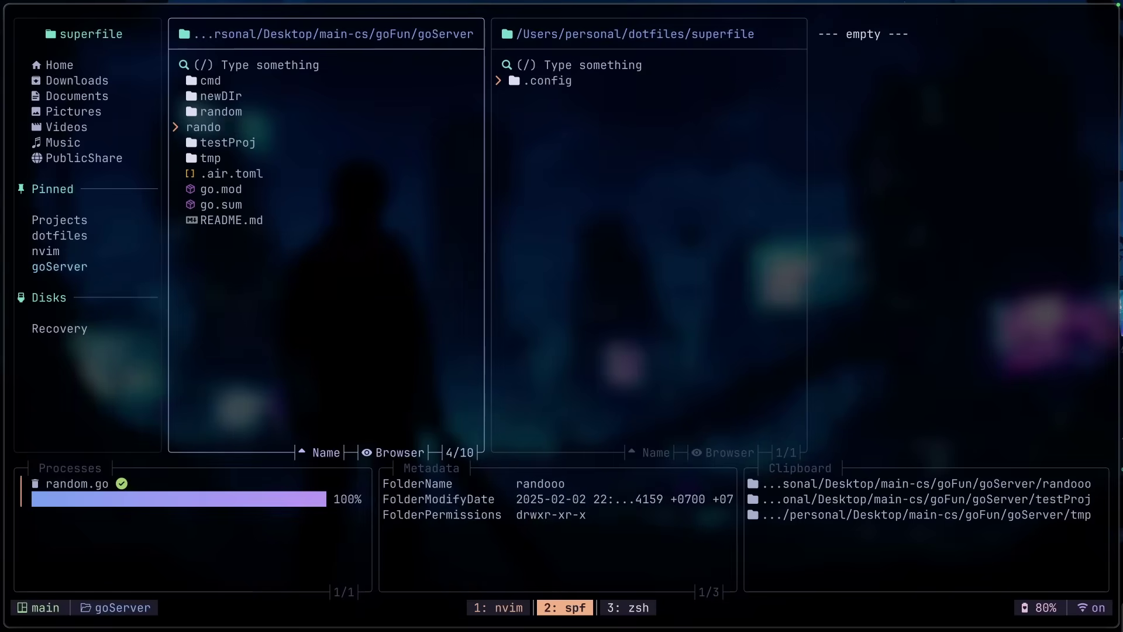
pyautogui.write('mmm')
pyautogui.press('Return')
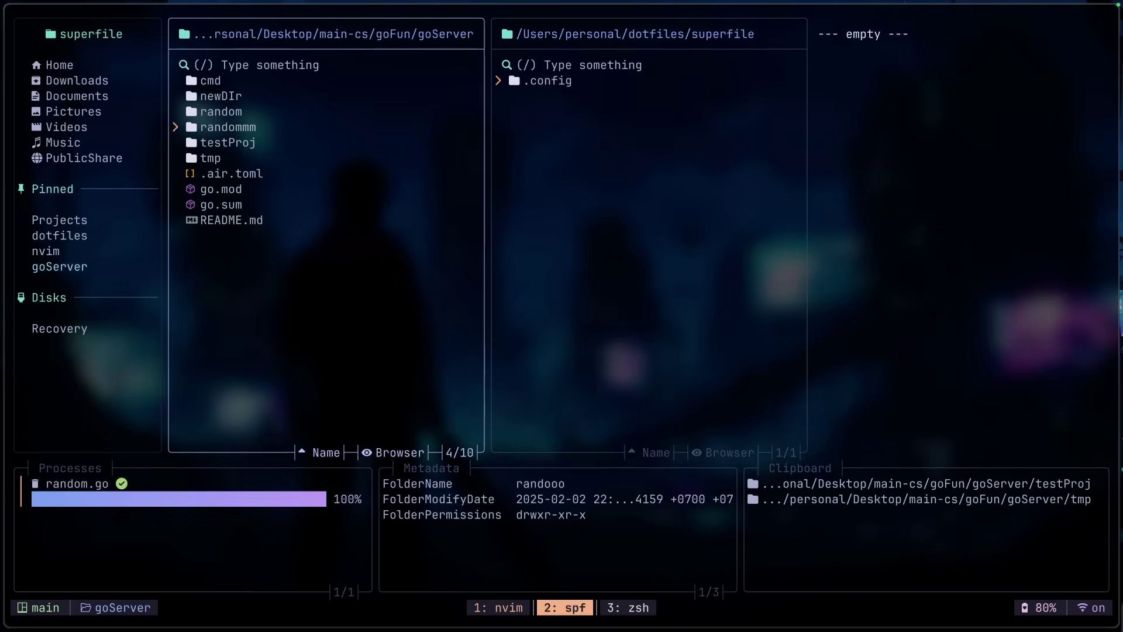
pyautogui.press('Down')
# - In Neovim, open config.toml and highlight the theme = 'tokyonight' line
pyautogui.hotkey('ctrl', 'b')
pyautogui.press('1')
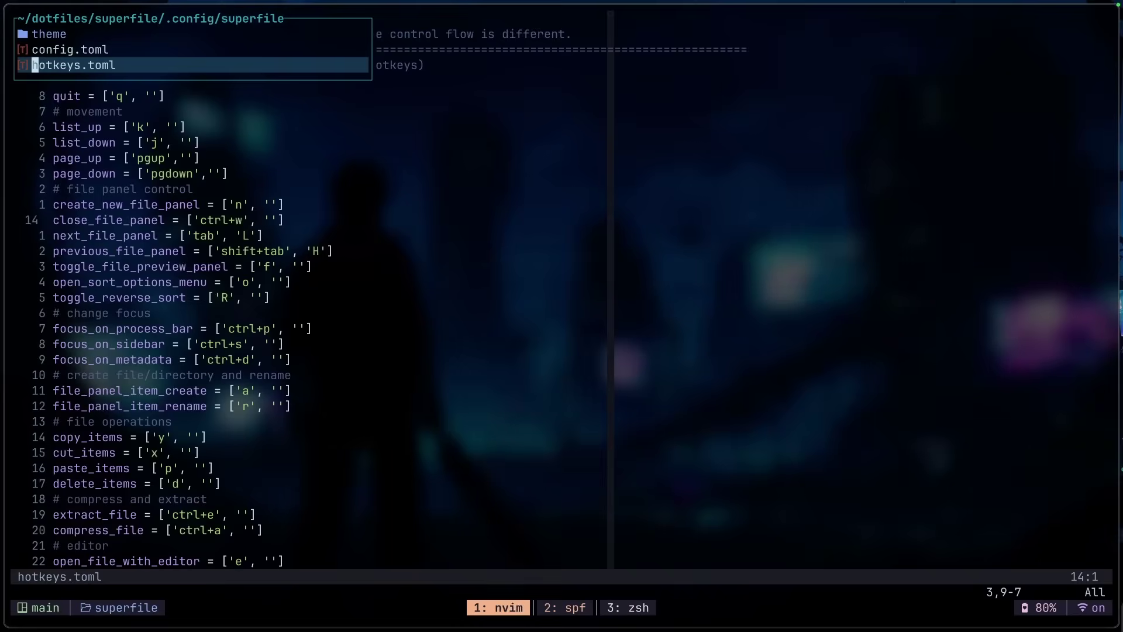
pyautogui.press('k')
pyautogui.press('l')
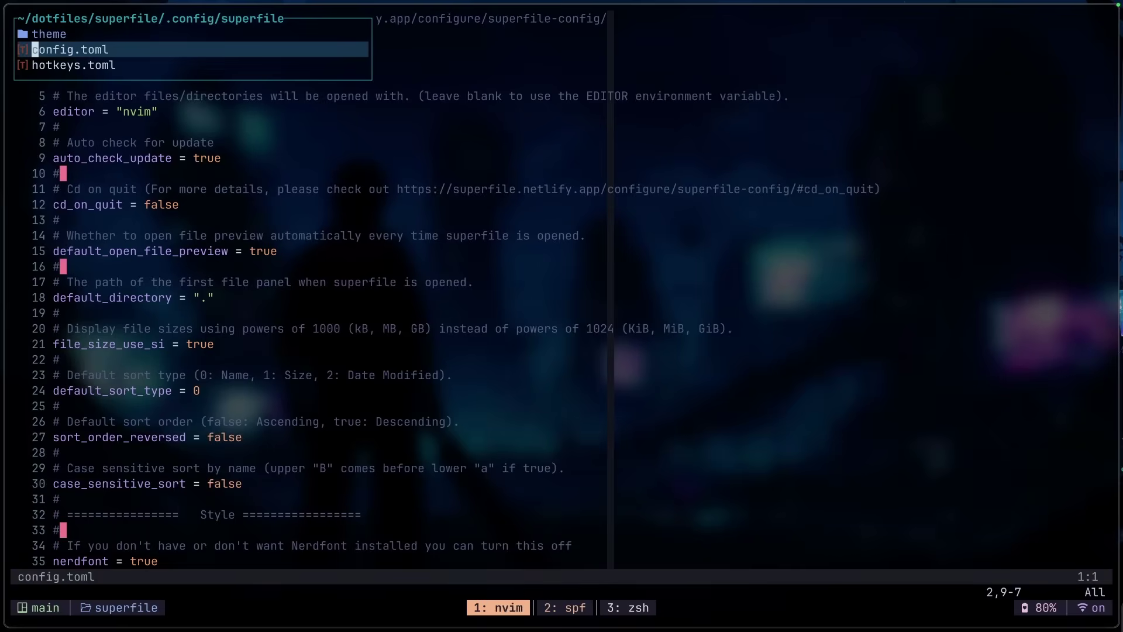
pyautogui.press('q')
pyautogui.hotkey('shift', 'v')
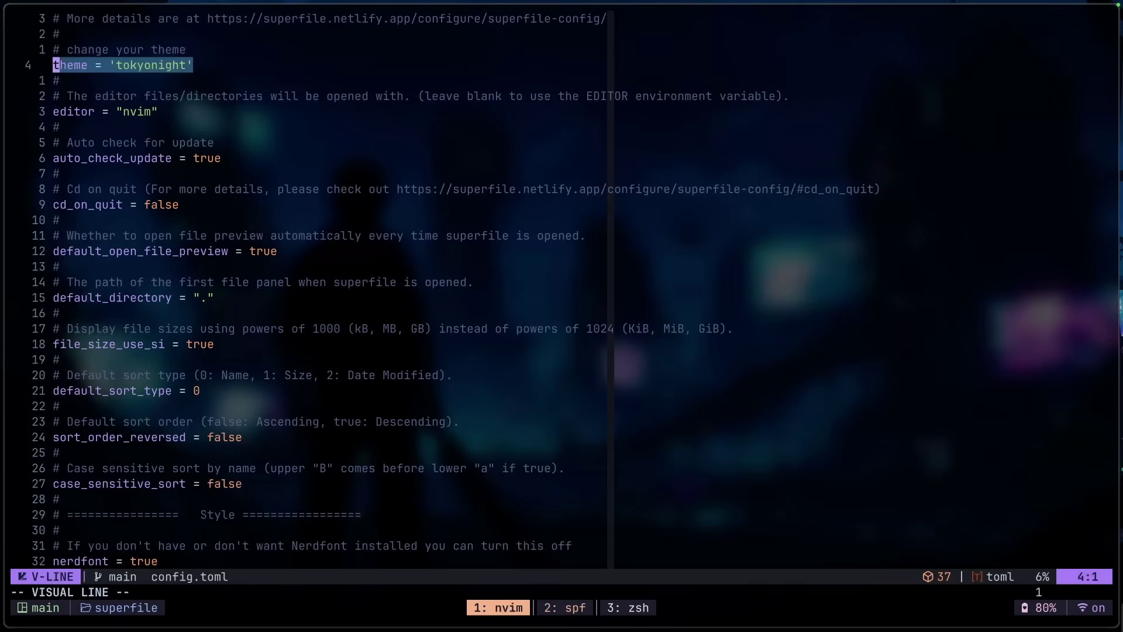
pyautogui.press('y')
# - Browse the theme folder in the superfile config explorer to see the available theme files
pyautogui.press('space')
pyautogui.press('e')
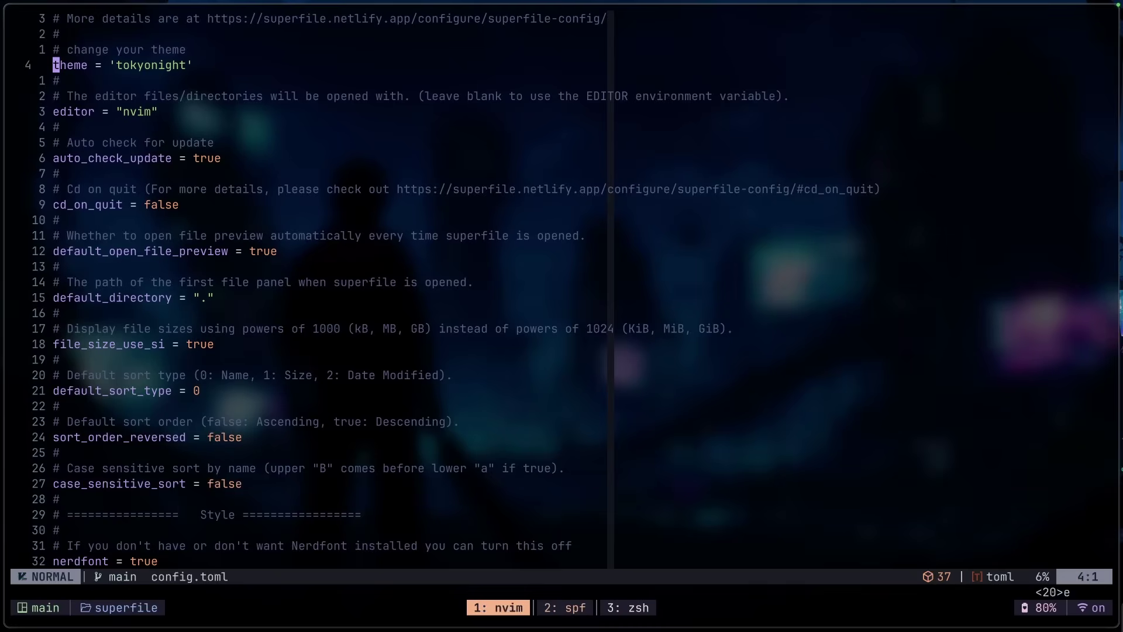
pyautogui.press('k')
pyautogui.press('k')
pyautogui.press('l')
pyautogui.press('j')
pyautogui.press('j')
pyautogui.press('j')
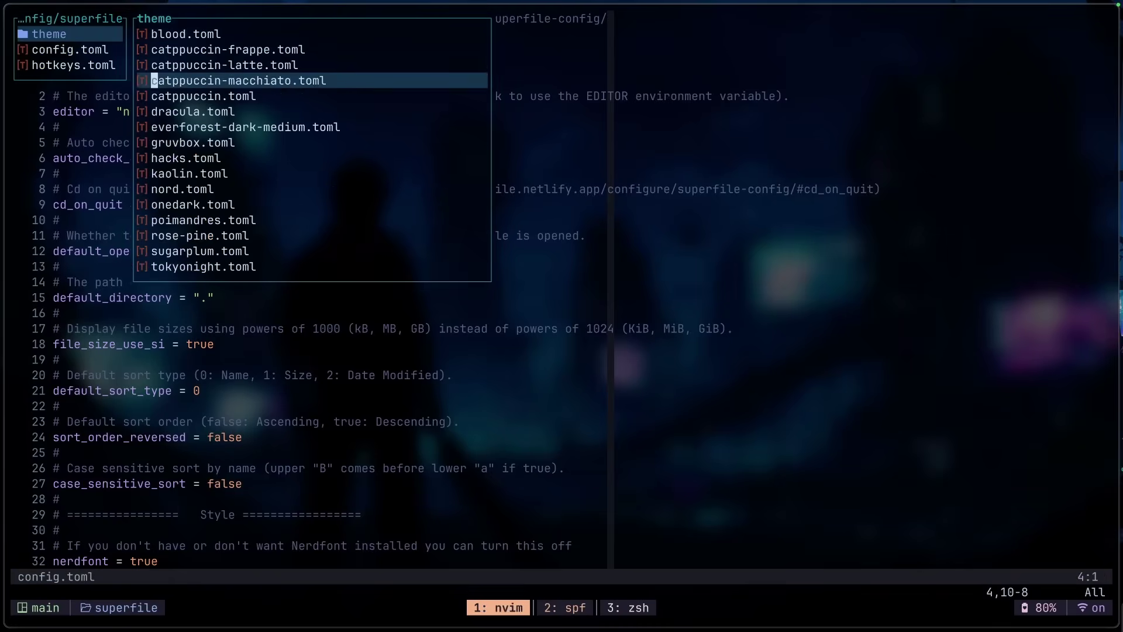
pyautogui.press('j')
pyautogui.press('j')
pyautogui.press('j')
pyautogui.press('j')
pyautogui.press('j')
pyautogui.press('j')
pyautogui.press('j')
pyautogui.press('j')
pyautogui.press('j')
pyautogui.press('j')
pyautogui.press('j')
pyautogui.press('j')
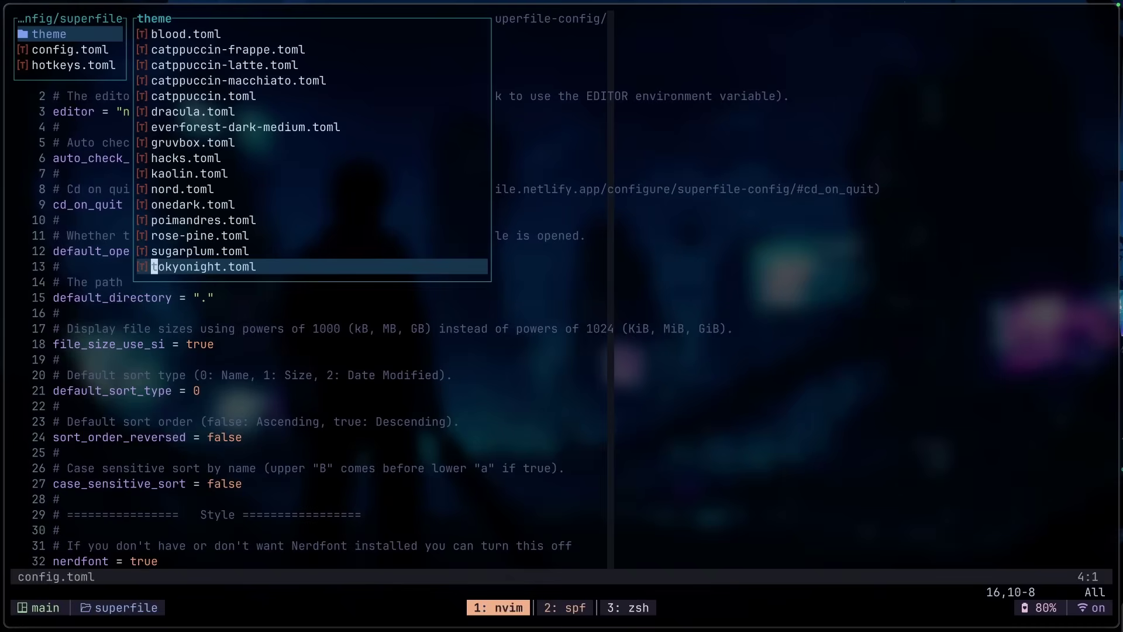
pyautogui.press('q')
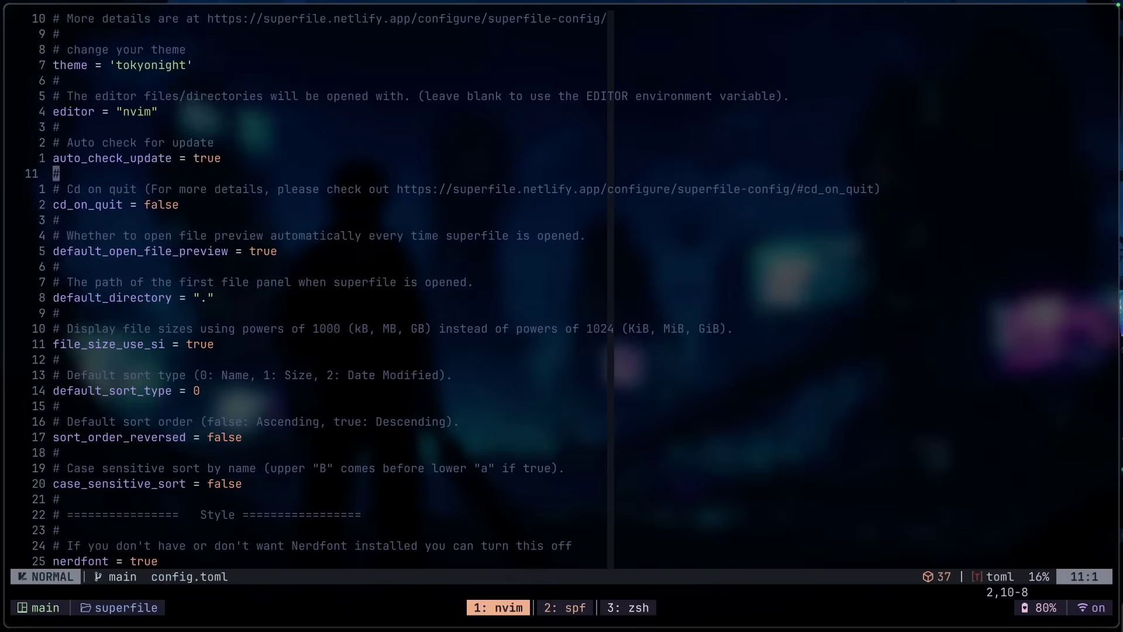
# - Highlight the editor = "nvim" line, glancing at the superfile window in between
pyautogui.press('k')
pyautogui.press('k')
pyautogui.press('k')
pyautogui.press('k')
pyautogui.hotkey('shift', 'v')
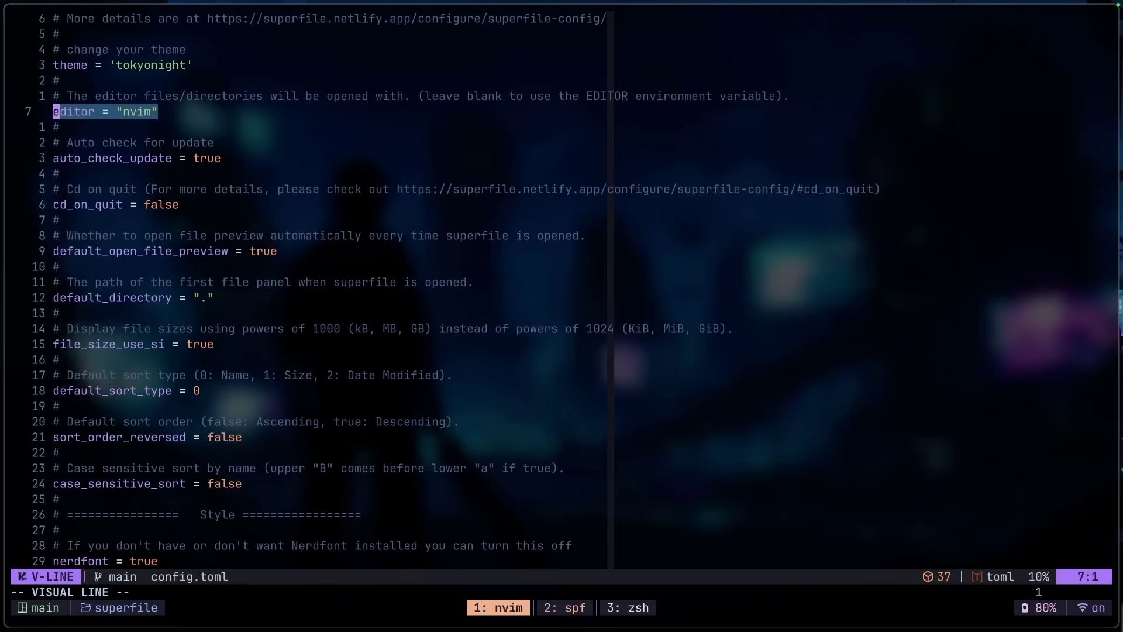
pyautogui.hotkey('ctrl', 'b')
pyautogui.press('2')
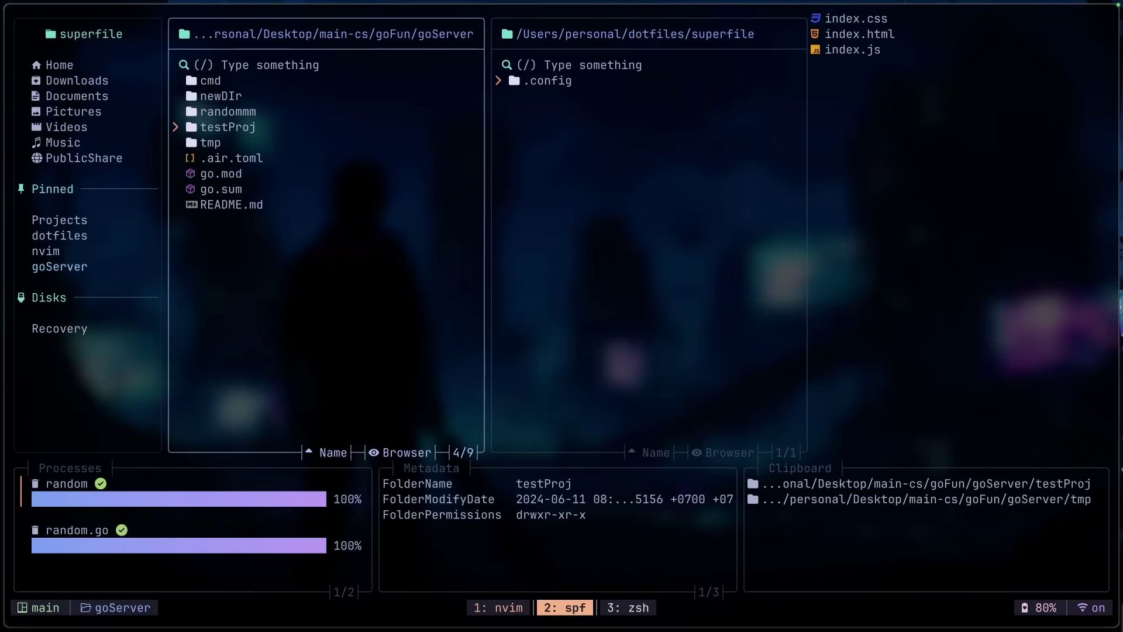
pyautogui.hotkey('ctrl', 'b')
# - Go down to the Style section and select the transparent_background line in config.toml
pyautogui.press('1')
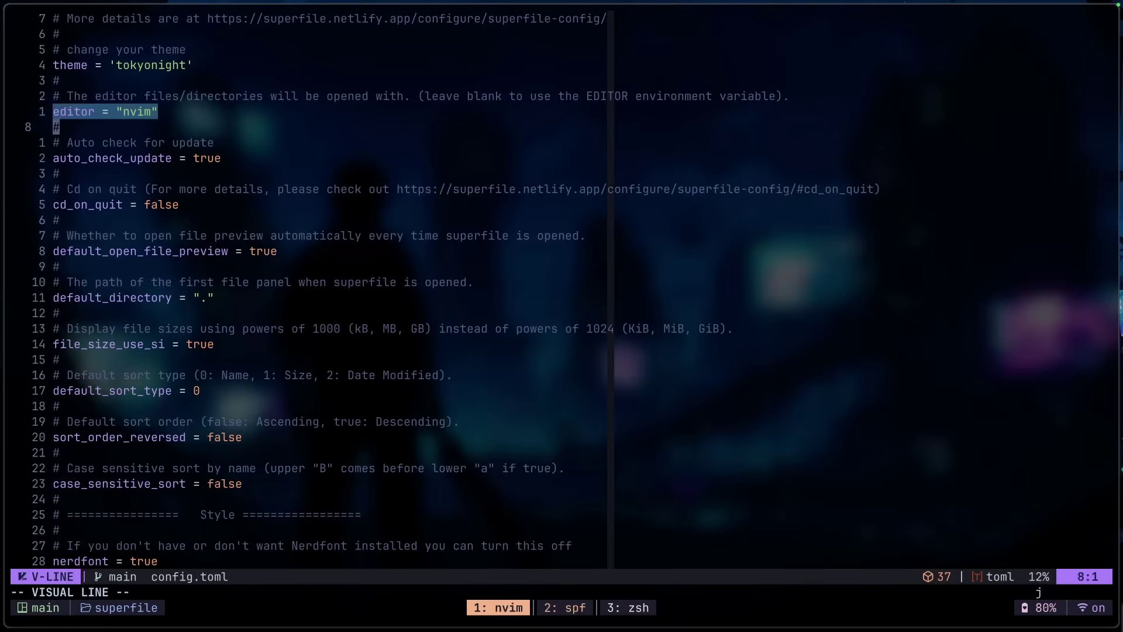
pyautogui.press('Escape')
pyautogui.press('9')
pyautogui.press('j')
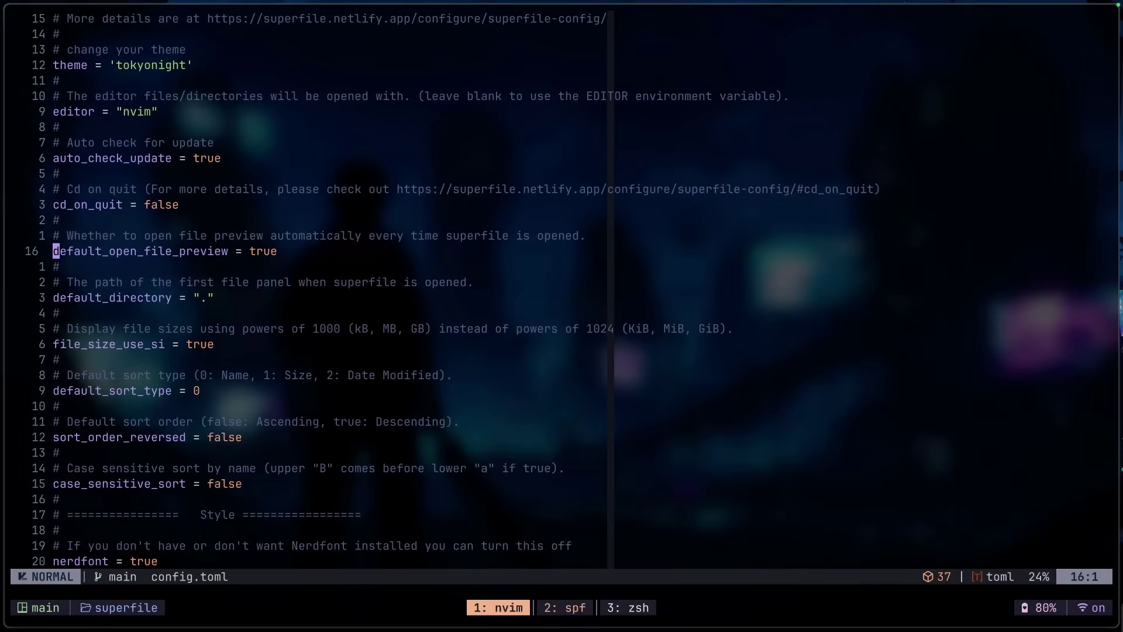
pyautogui.press('j')
pyautogui.press('j')
pyautogui.press('j')
pyautogui.press('j')
pyautogui.press('j')
pyautogui.press('j')
pyautogui.press('j')
pyautogui.press('j')
pyautogui.press('j')
pyautogui.press('j')
pyautogui.press('j')
pyautogui.press('j')
pyautogui.press('j')
pyautogui.press('j')
pyautogui.press('j')
pyautogui.press('j')
pyautogui.press('j')
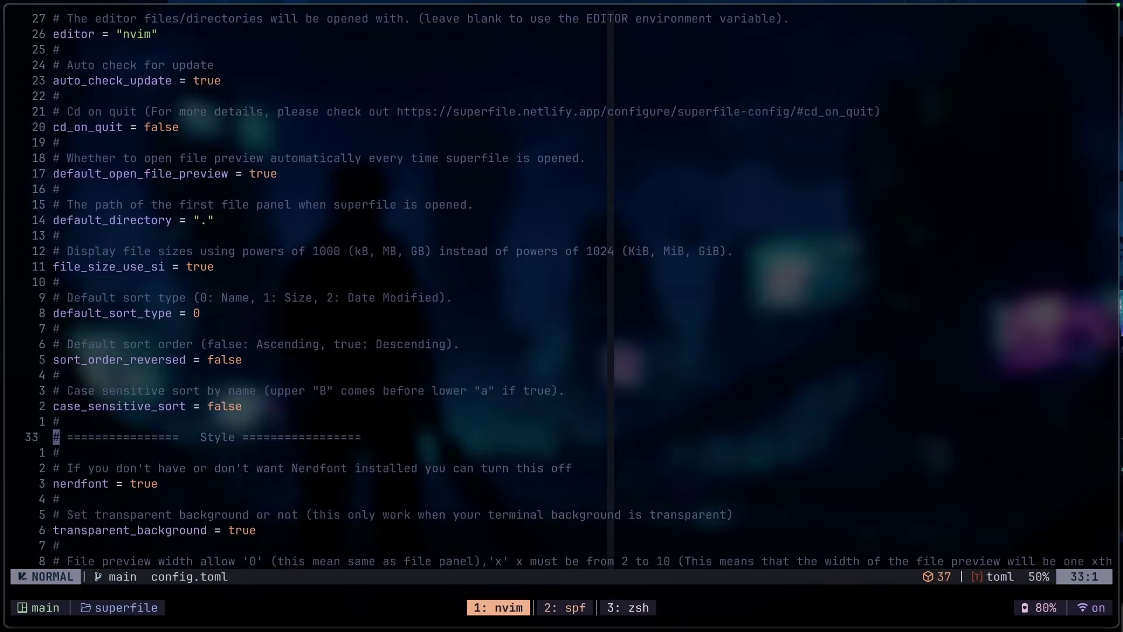
pyautogui.press('j')
pyautogui.press('j')
pyautogui.press('j')
pyautogui.press('j')
pyautogui.press('j')
pyautogui.press('j')
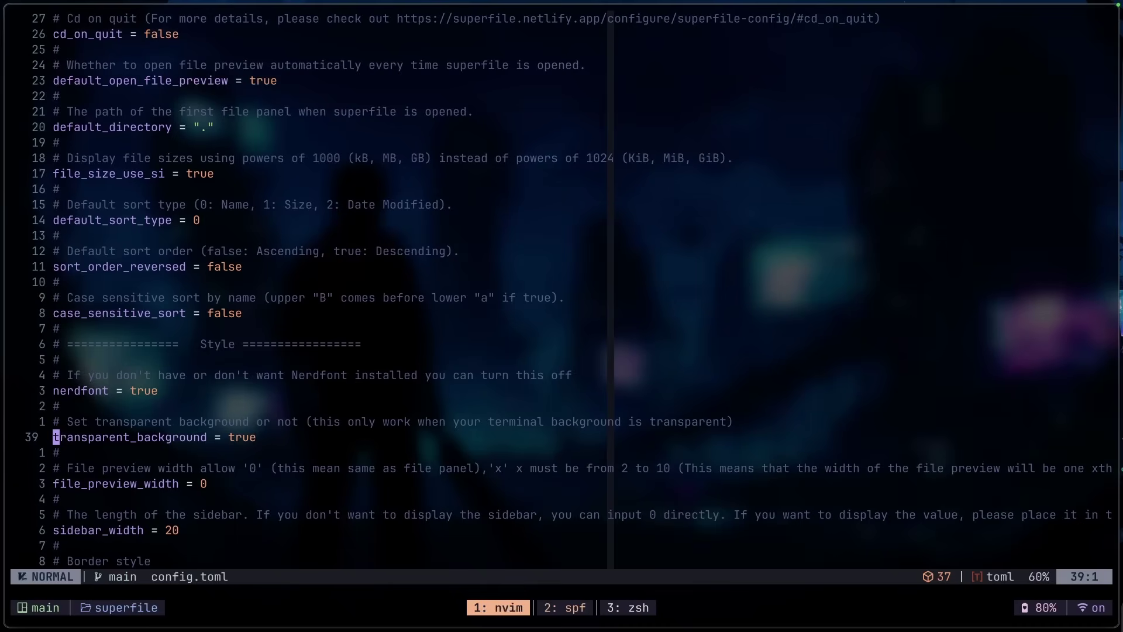
pyautogui.hotkey('shift', 'v')
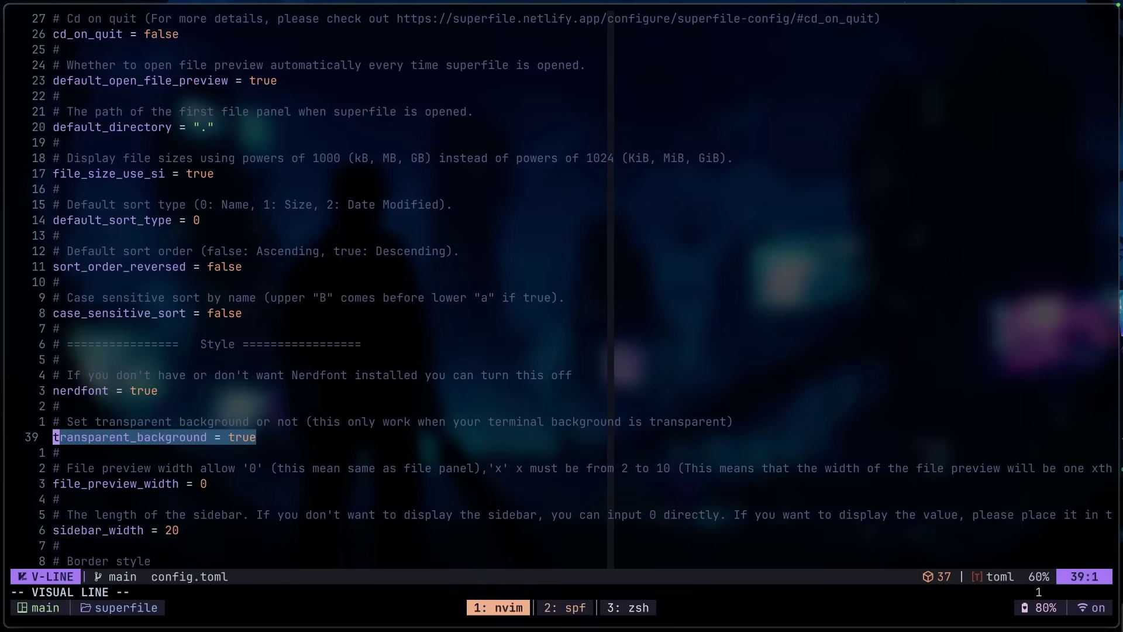
pyautogui.press('y')
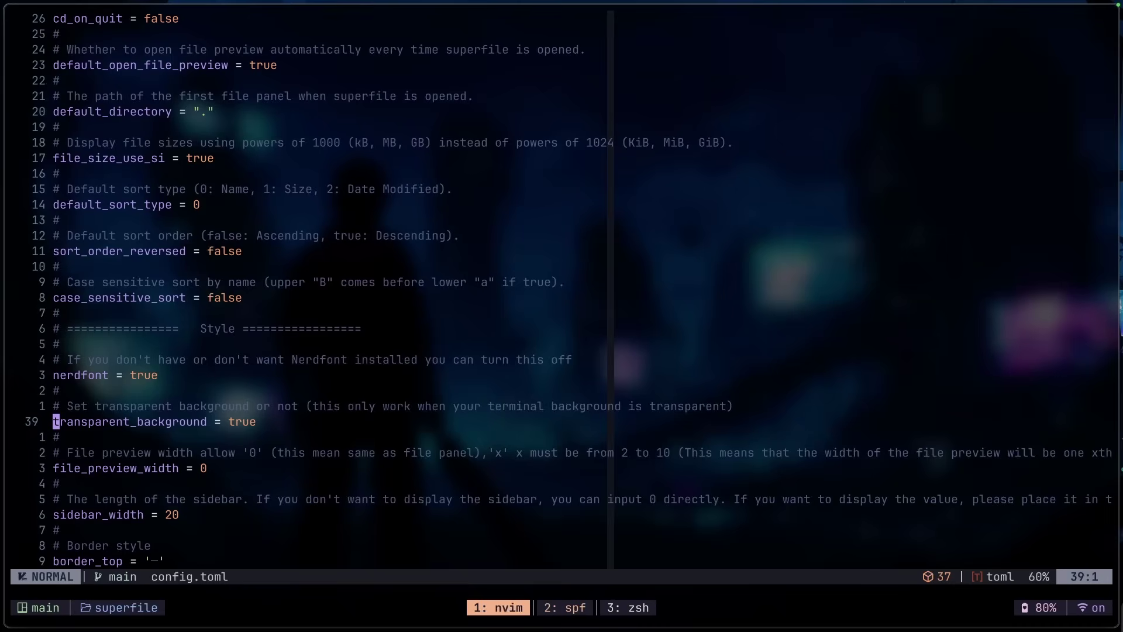
# - Change transparent_background from true to false
pyautogui.hotkey('ctrl', 'b')
pyautogui.press('2')
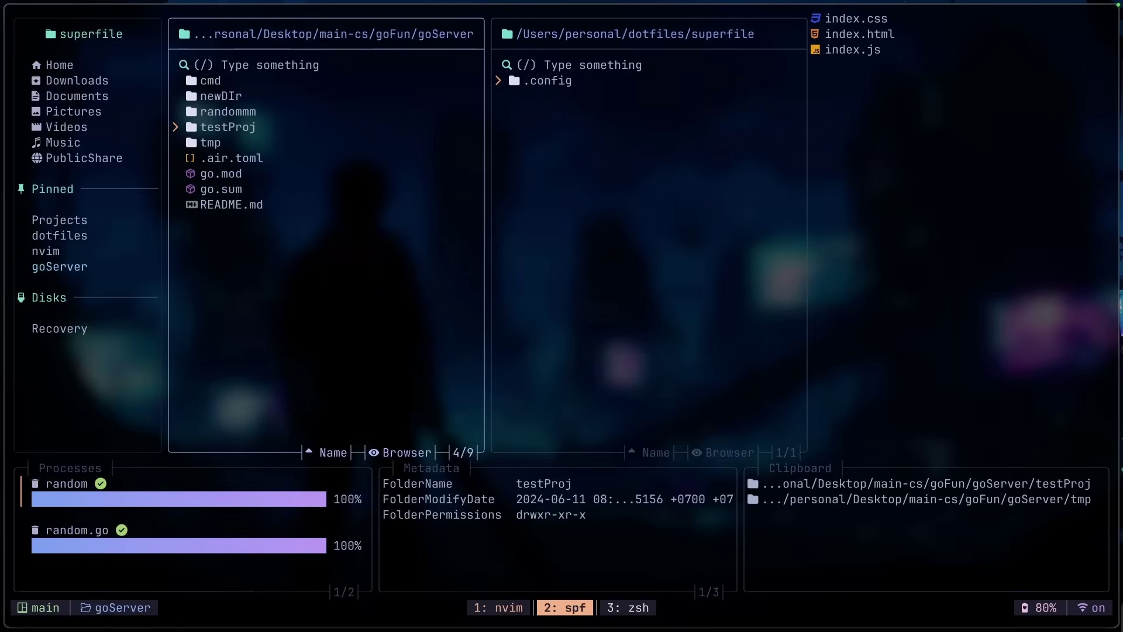
pyautogui.hotkey('ctrl', 'b')
pyautogui.write('1cwfalse')
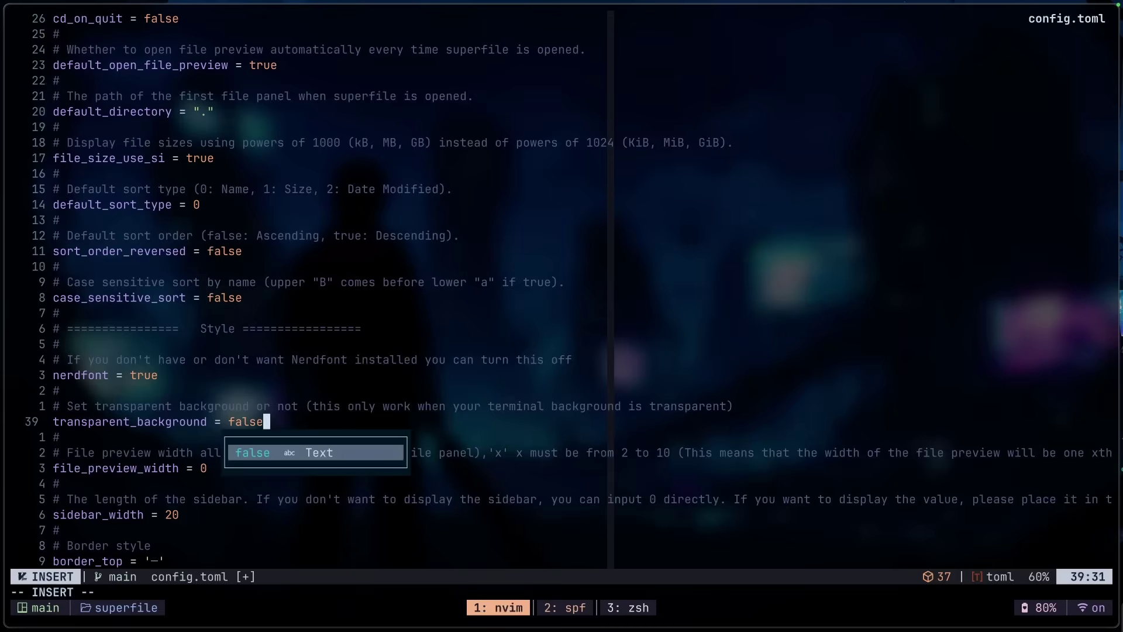
pyautogui.press('Escape')
# - Save config.toml with :wq, then quit and relaunch superfile with spf
pyautogui.write(':wq')
pyautogui.press('Return')
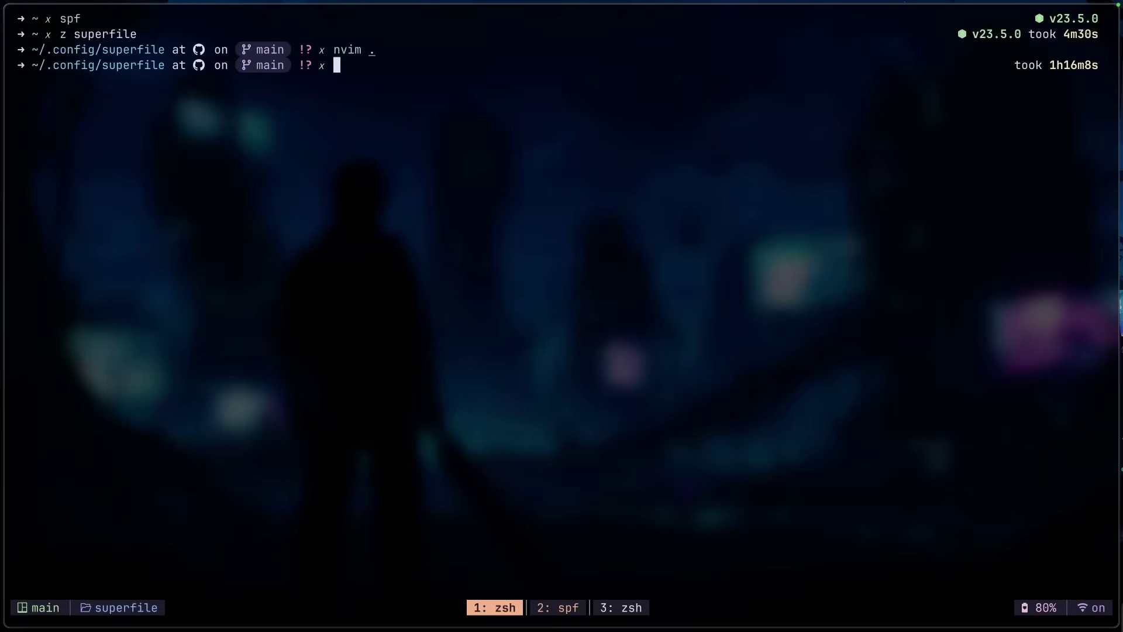
pyautogui.hotkey('ctrl', 'b')
pyautogui.press('2')
pyautogui.press('q')
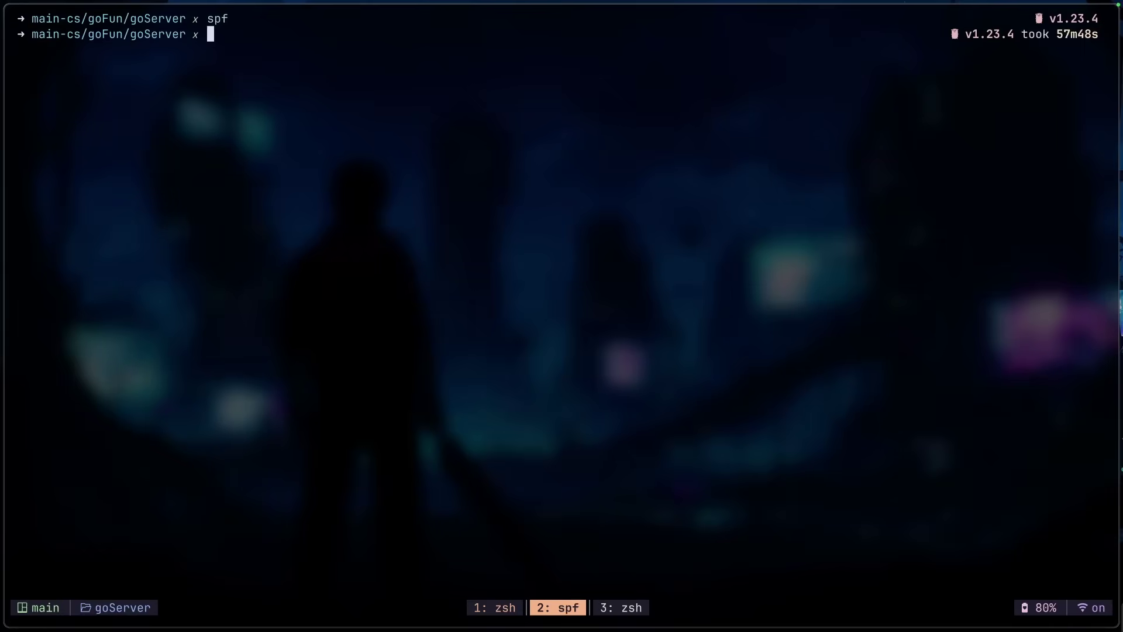
pyautogui.press('Return')
pyautogui.write('spf')
pyautogui.press('Return')
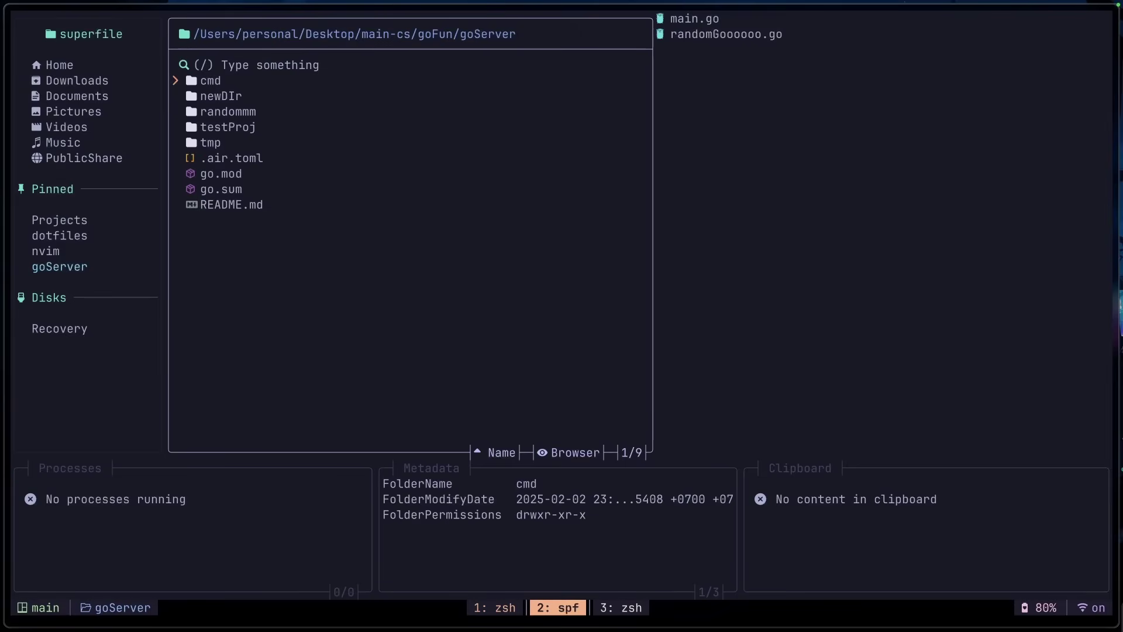
# - Quit superfile, start nvim in tmux window 1, and return to window 2
pyautogui.press('q')
pyautogui.hotkey('ctrl', 'b')
pyautogui.write('1nvim')
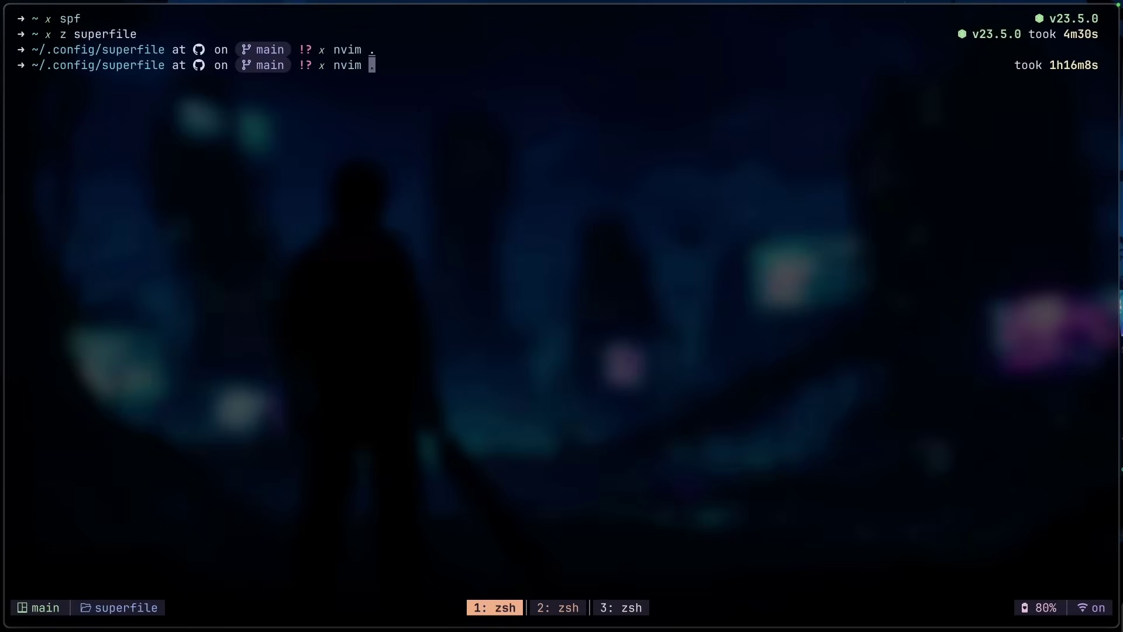
pyautogui.hotkey('ctrl', 'b')
pyautogui.press('2')
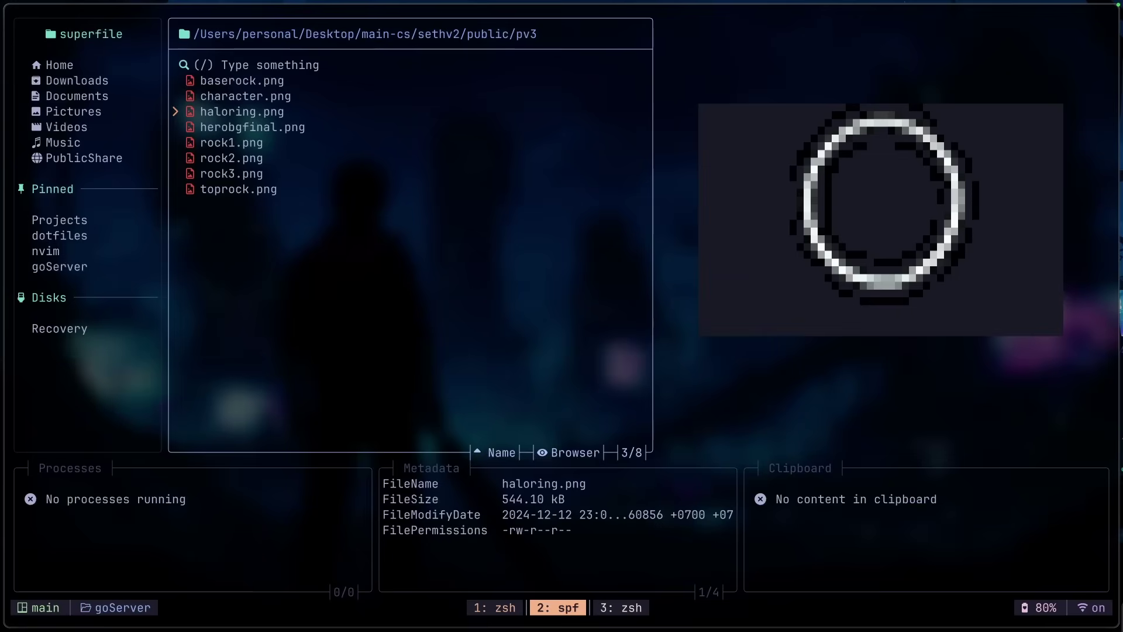
# - Preview the pv3 images rock1.png and herobgfinal.png
pyautogui.press('Down')
pyautogui.press('Down')
pyautogui.press('Down')
pyautogui.press('Down')
pyautogui.press('Up')
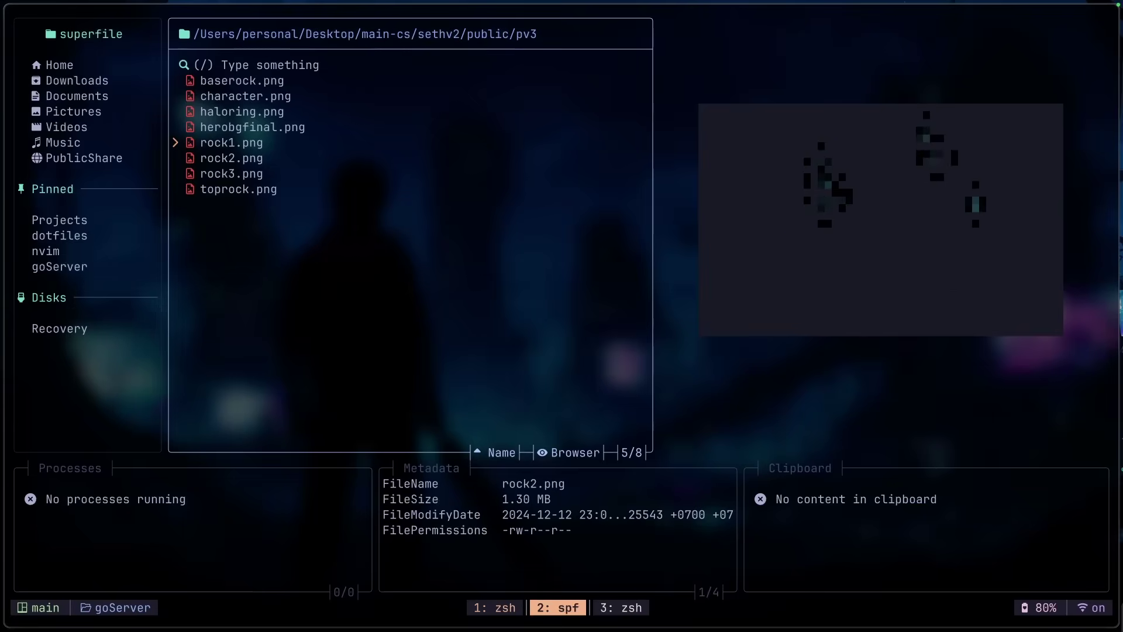
pyautogui.press('Up')
pyautogui.press('Up')
pyautogui.press('Up')
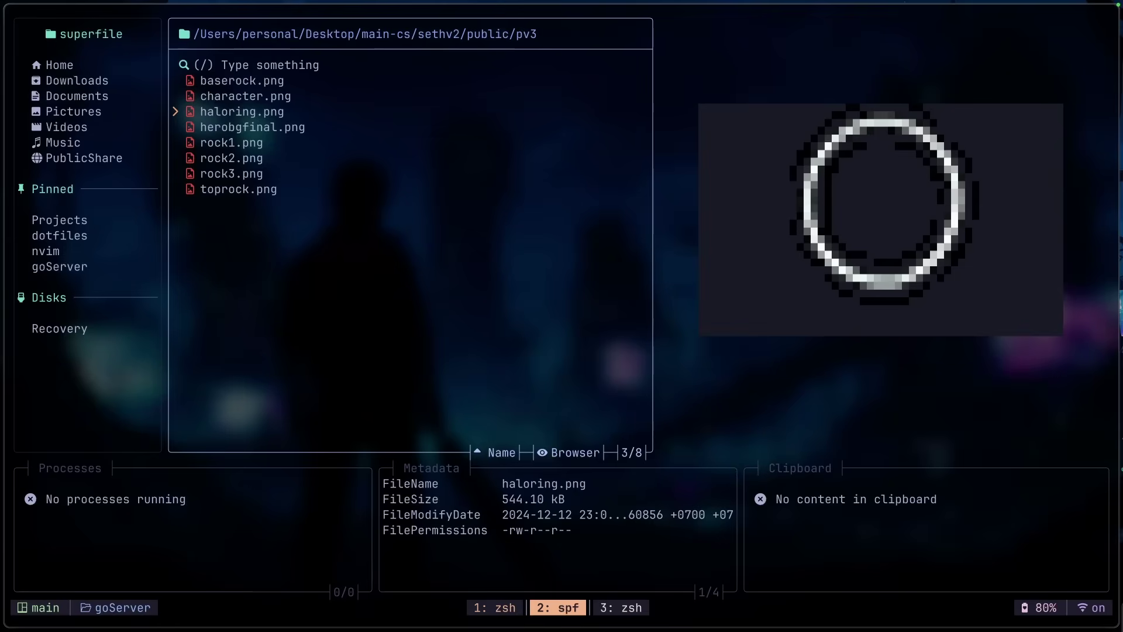
pyautogui.press('Down')
pyautogui.press('Down')
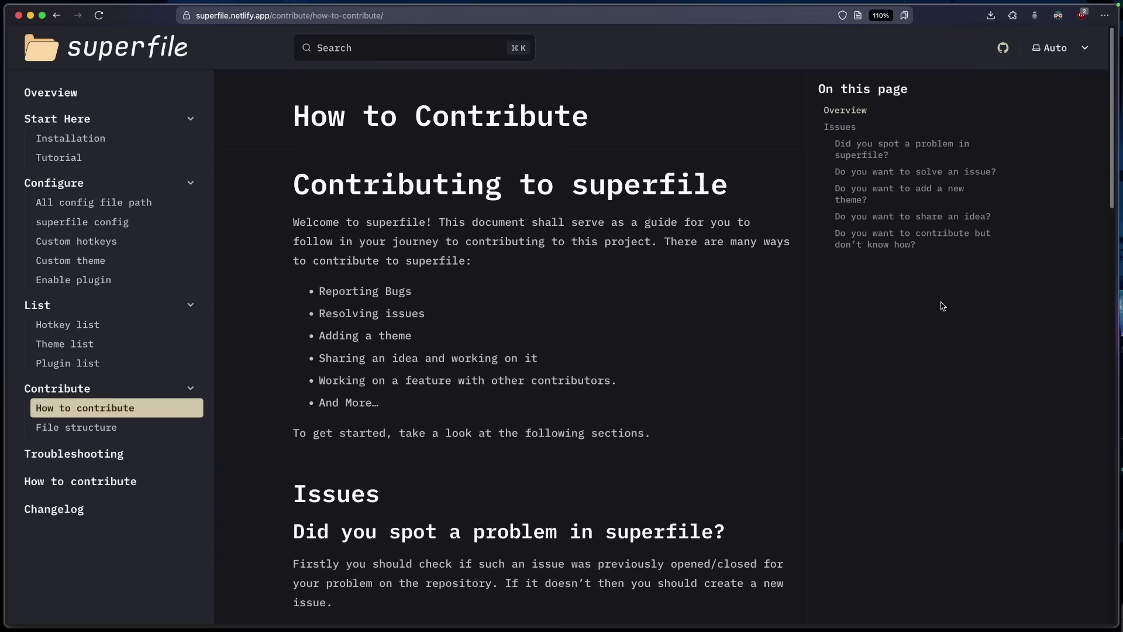
# - Scroll through the How to Contribute page and back up, then go back to the GitHub repo
pyautogui.scroll(-2, 943, 306)
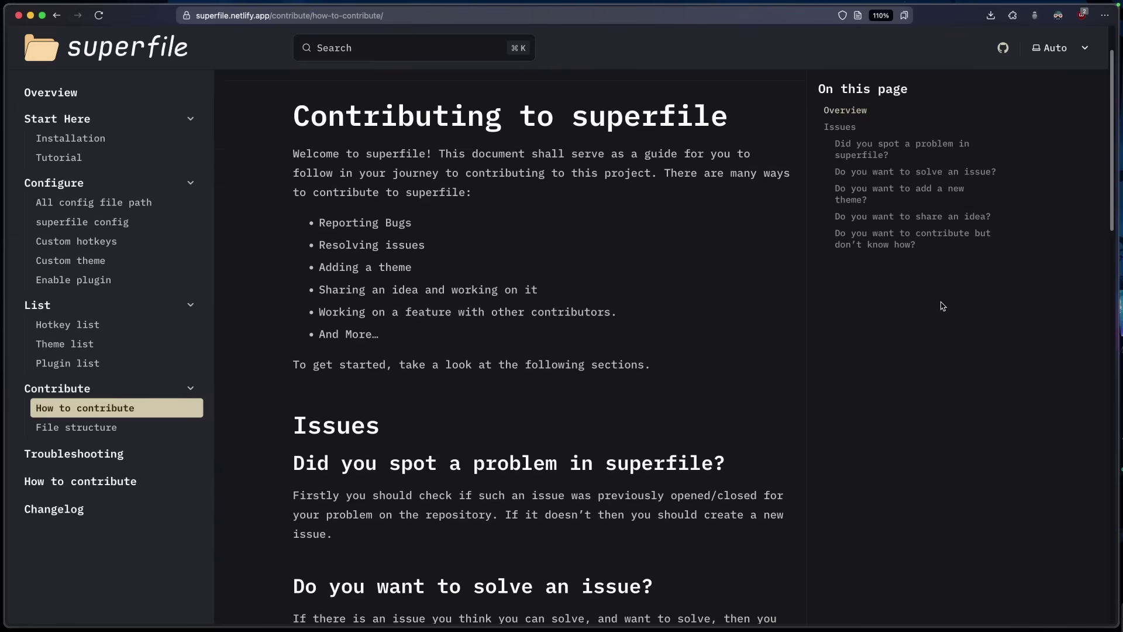
pyautogui.scroll(-5, 943, 306)
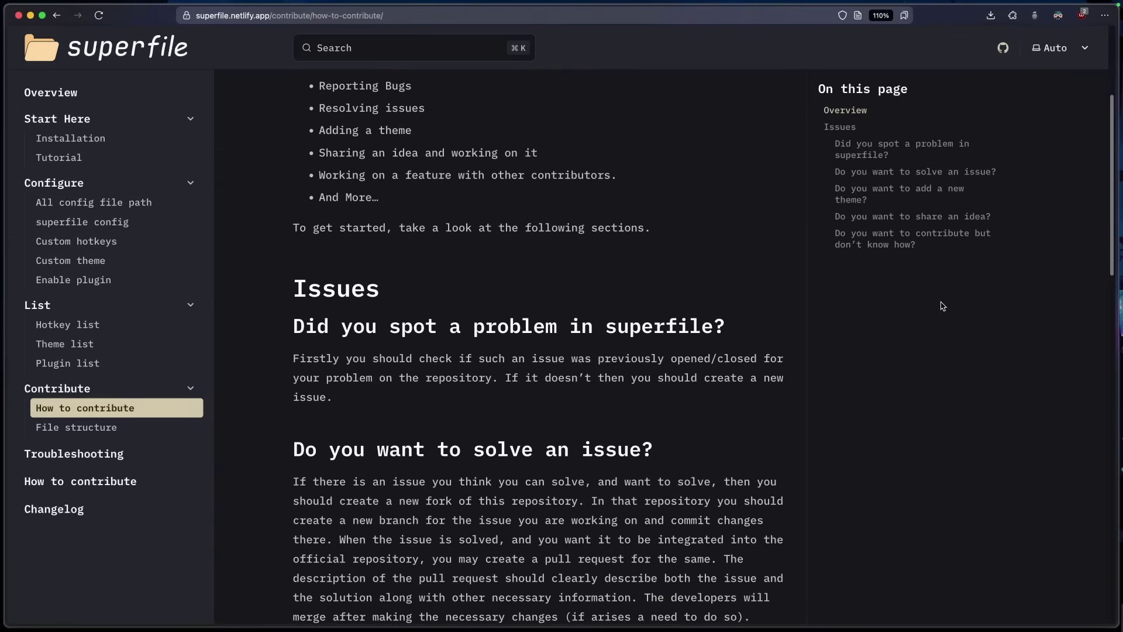
pyautogui.scroll(-1, 942, 306)
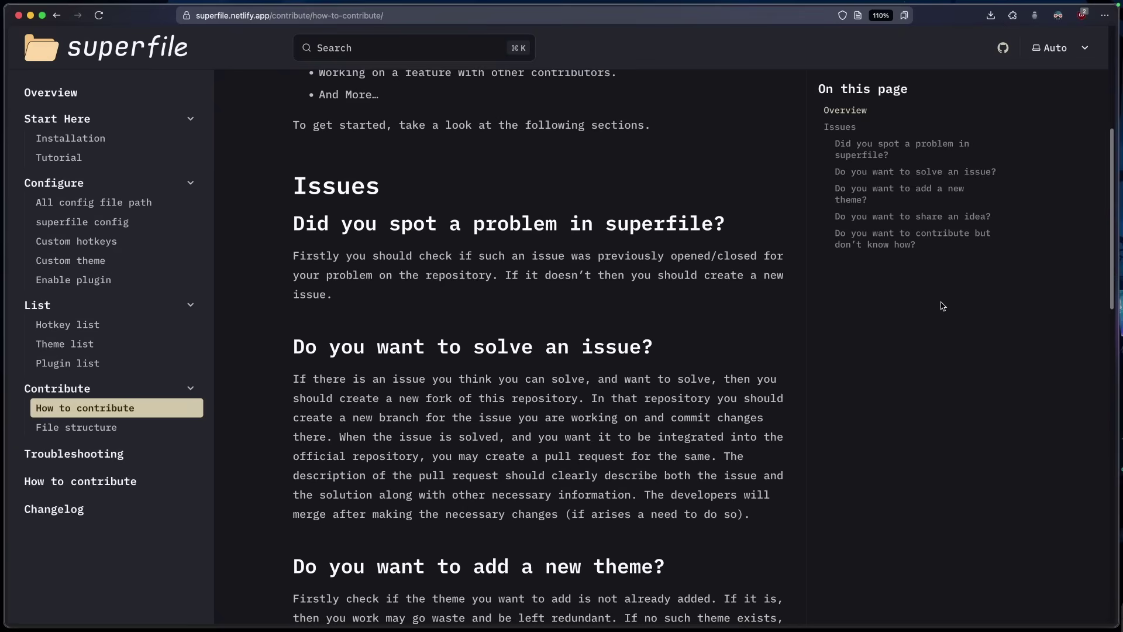
pyautogui.scroll(9, 943, 306)
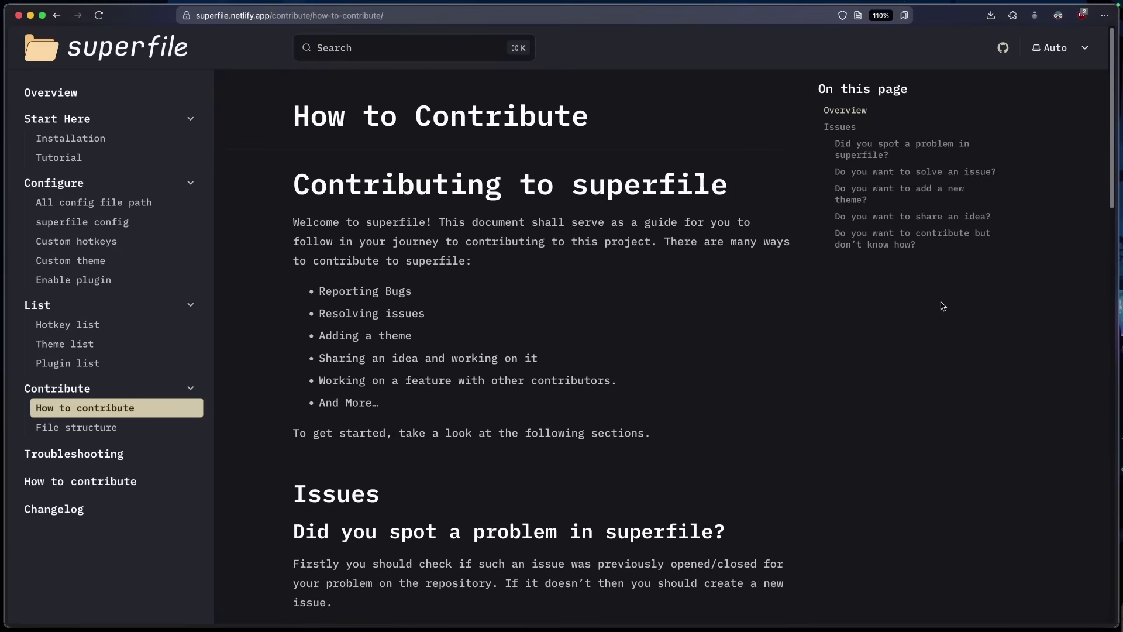
pyautogui.press('super+Left')
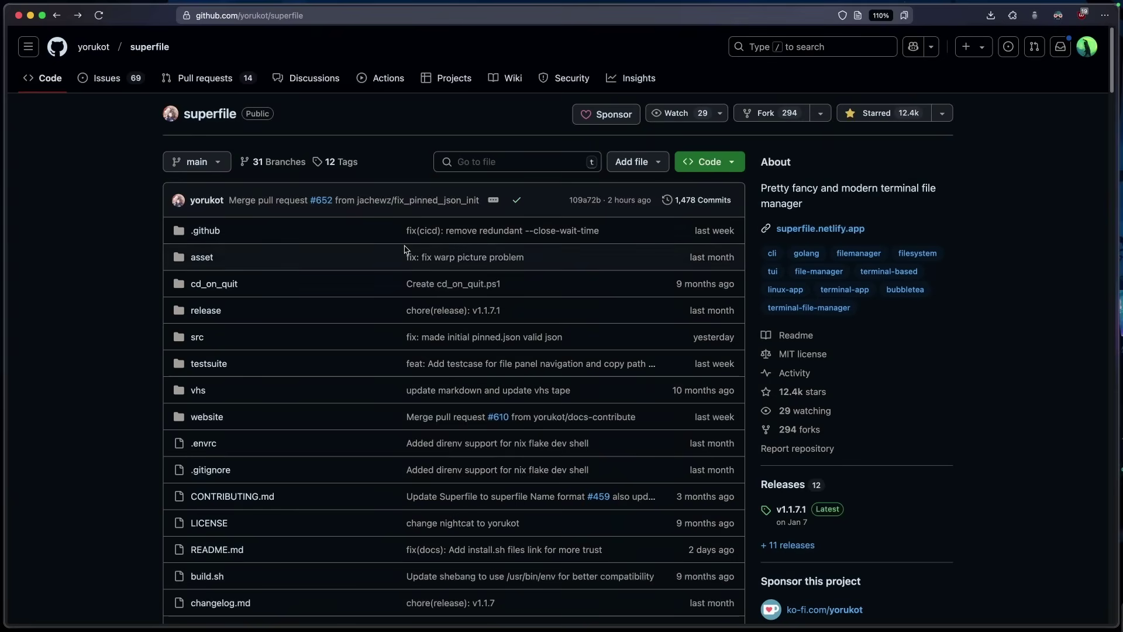
pyautogui.moveTo(212, 202)
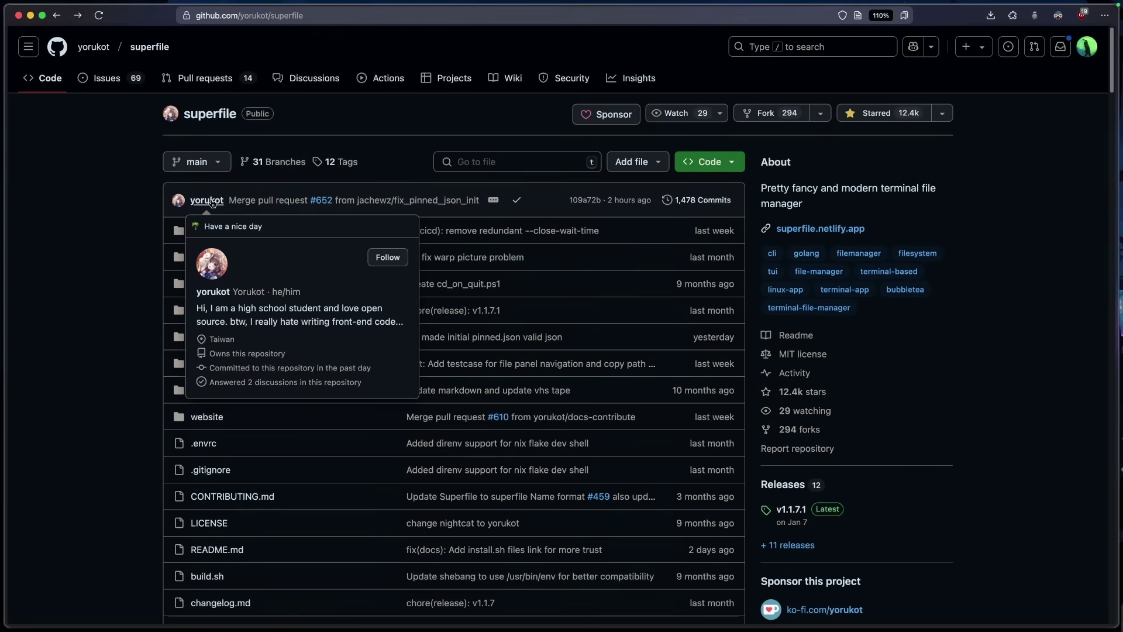
pyautogui.scroll(-13, 211, 202)
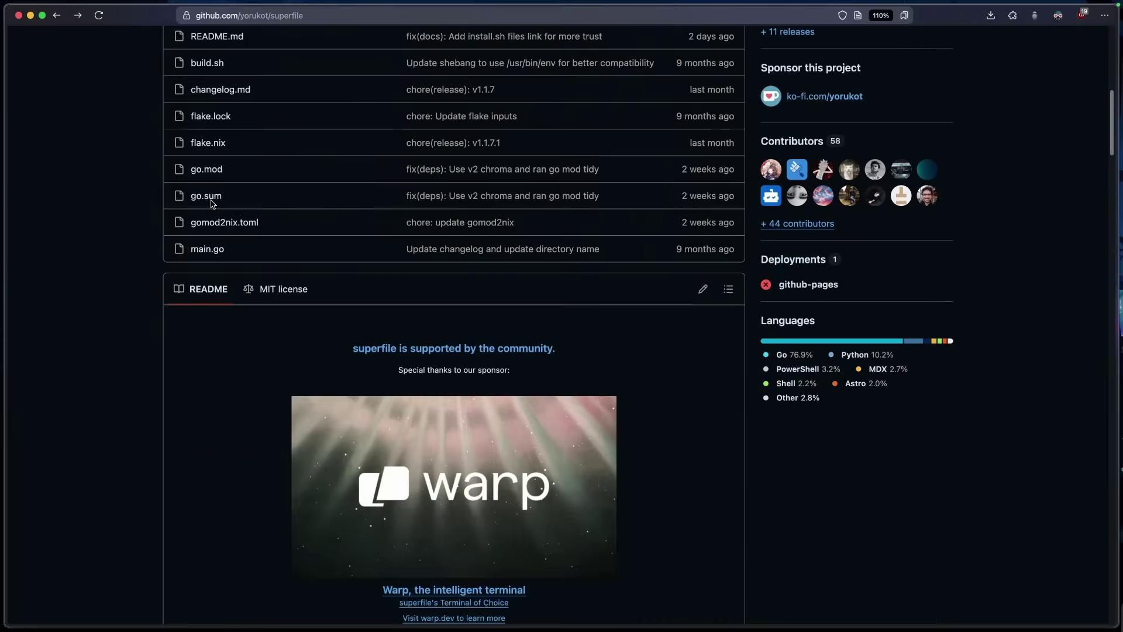
pyautogui.scroll(-18, 211, 203)
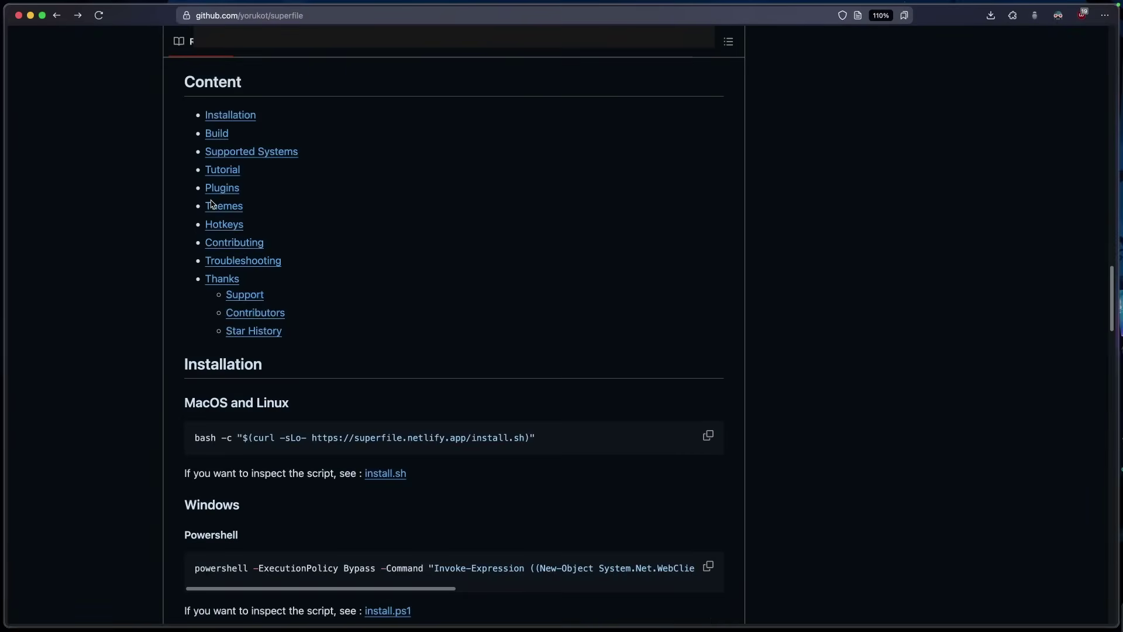
pyautogui.scroll(7, 211, 203)
pyautogui.scroll(20, 212, 203)
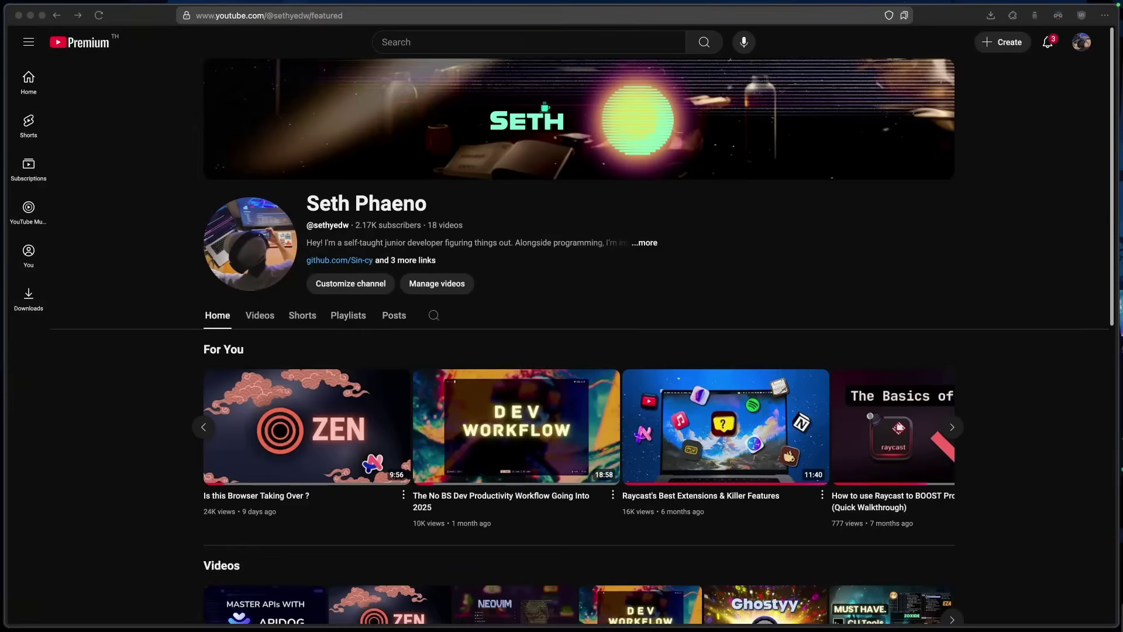
# - Highlight the subscriber count on the YouTube channel page, then clear the highlight
pyautogui.click(371, 227)
pyautogui.doubleClick(363, 225)
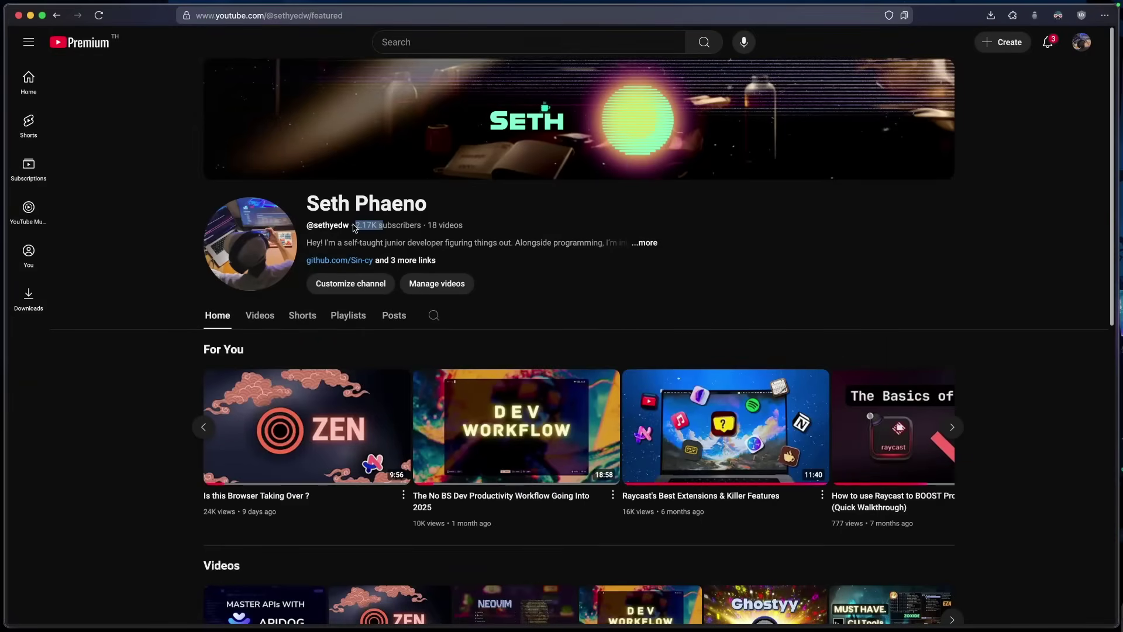
pyautogui.click(691, 223)
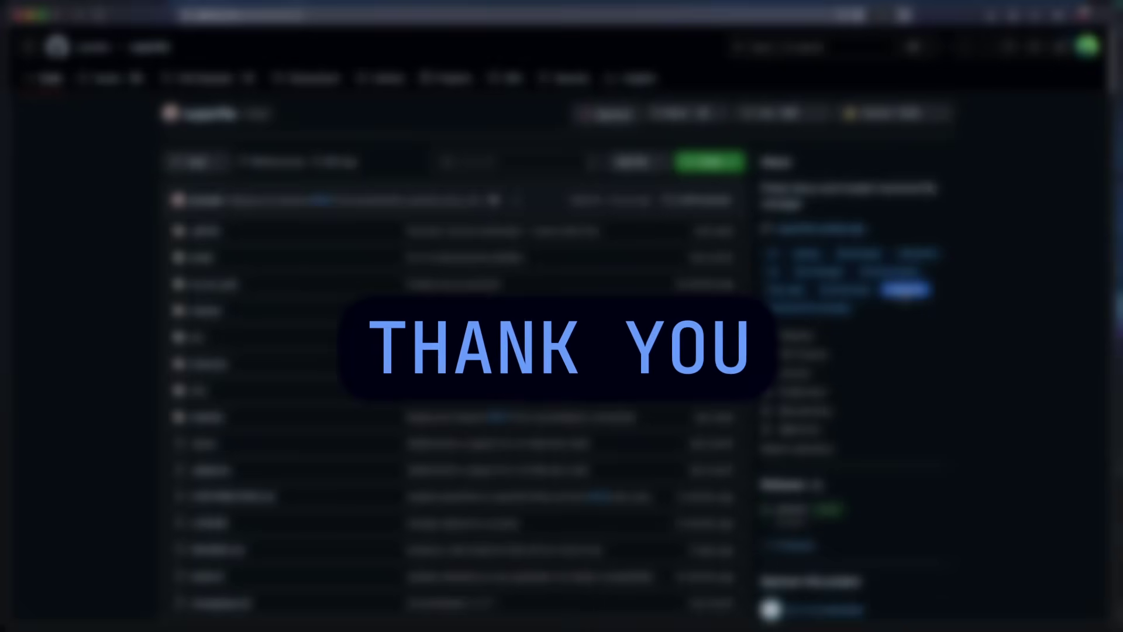
# - Scroll the superfile repo page down to the README logo, badges and screenshot above Demo
pyautogui.scroll(-15, 429, 302)
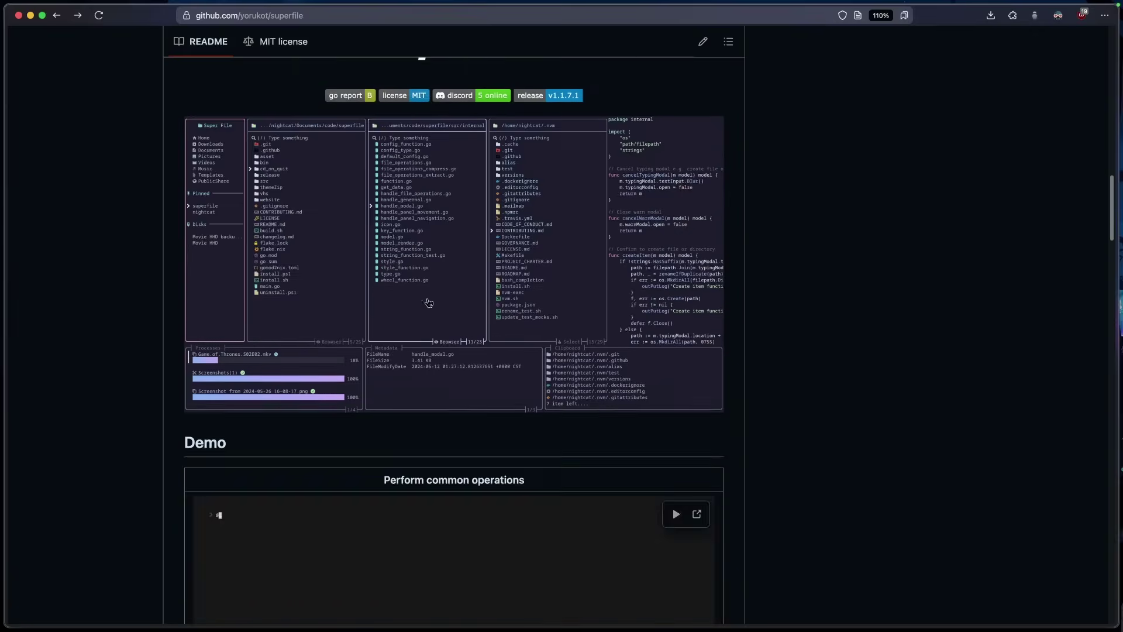
pyautogui.scroll(2, 429, 302)
pyautogui.scroll(-1, 429, 302)
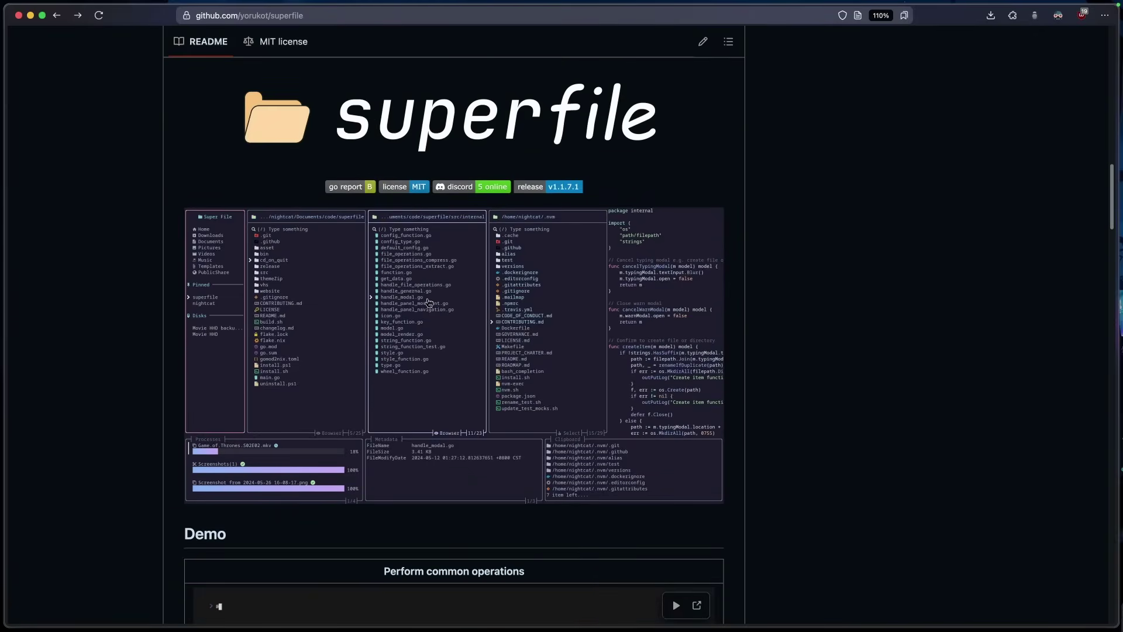